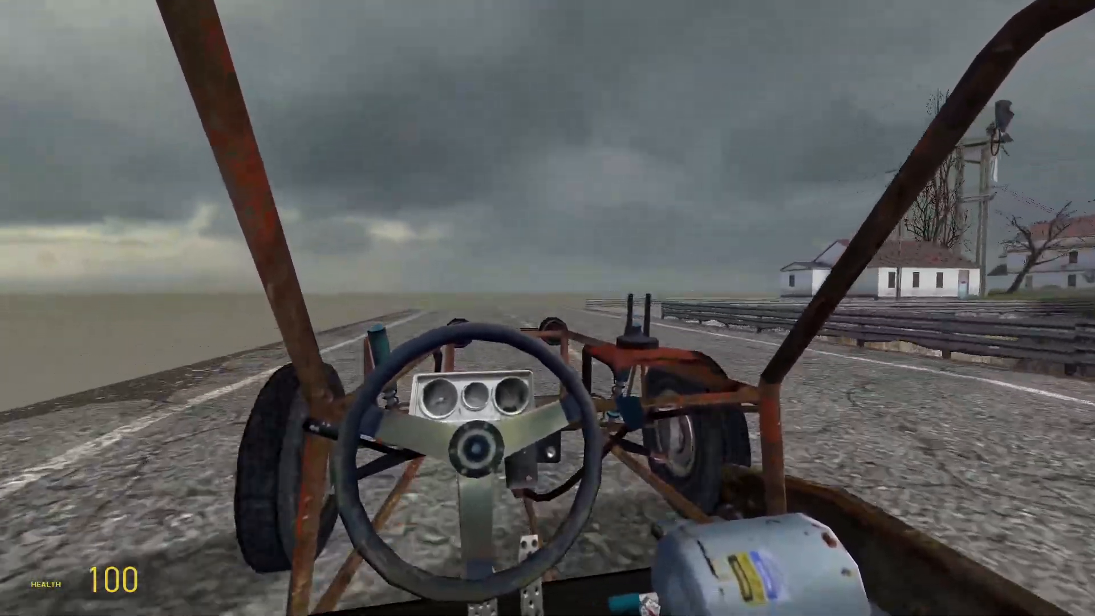
pyautogui.press('d')
pyautogui.press('d')
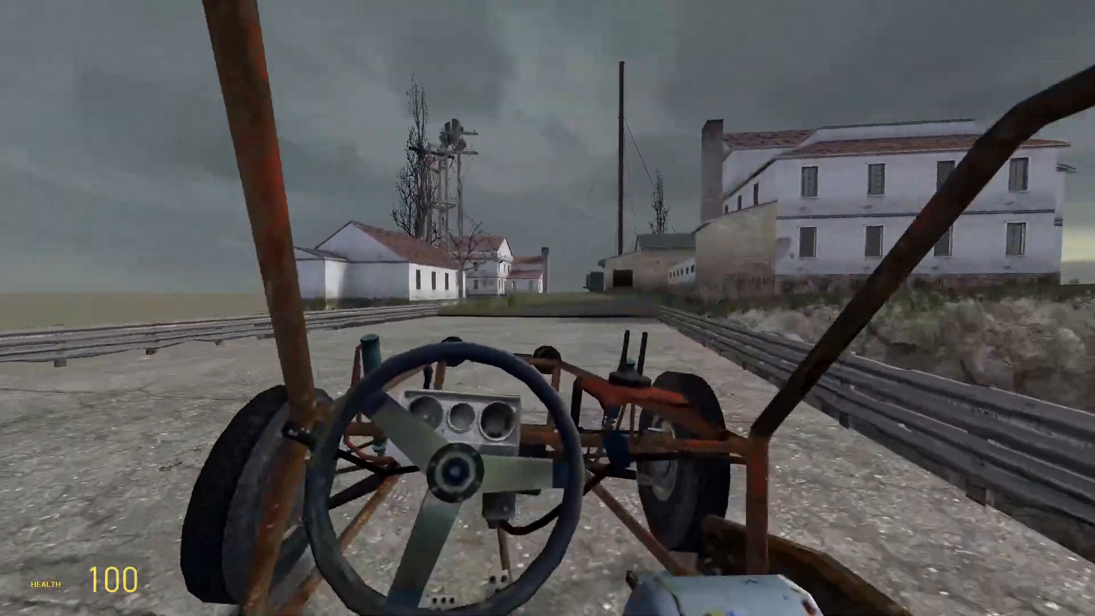
pyautogui.press('a')
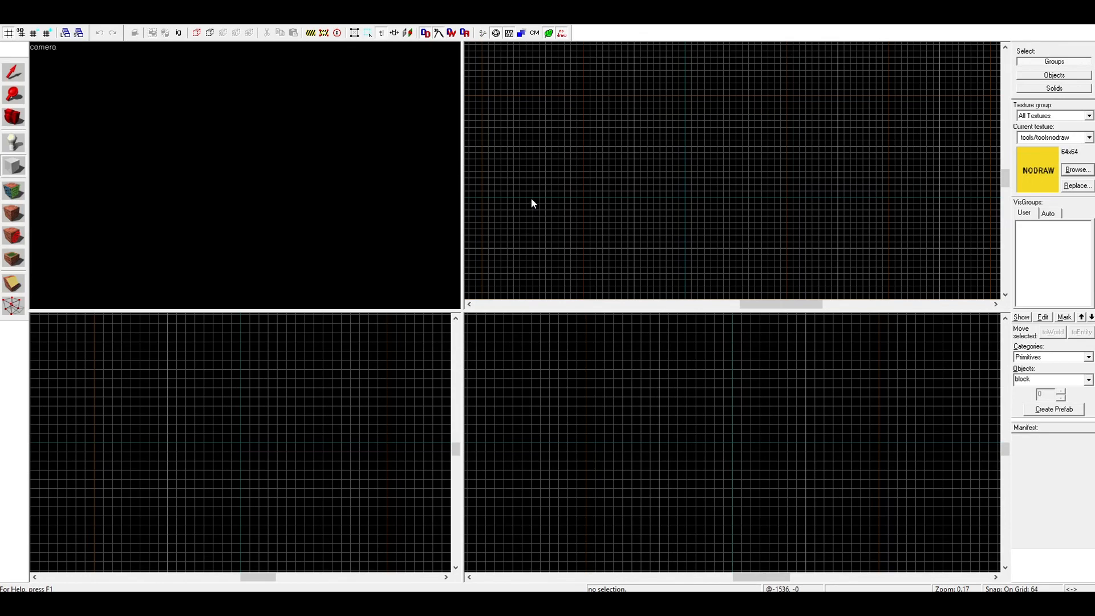
# Create a nodraw block 3072 units long, 512 wide and 512 high, extending below the zero level, for the straight road
pyautogui.moveTo(532, 197); pyautogui.dragTo(553, 144)
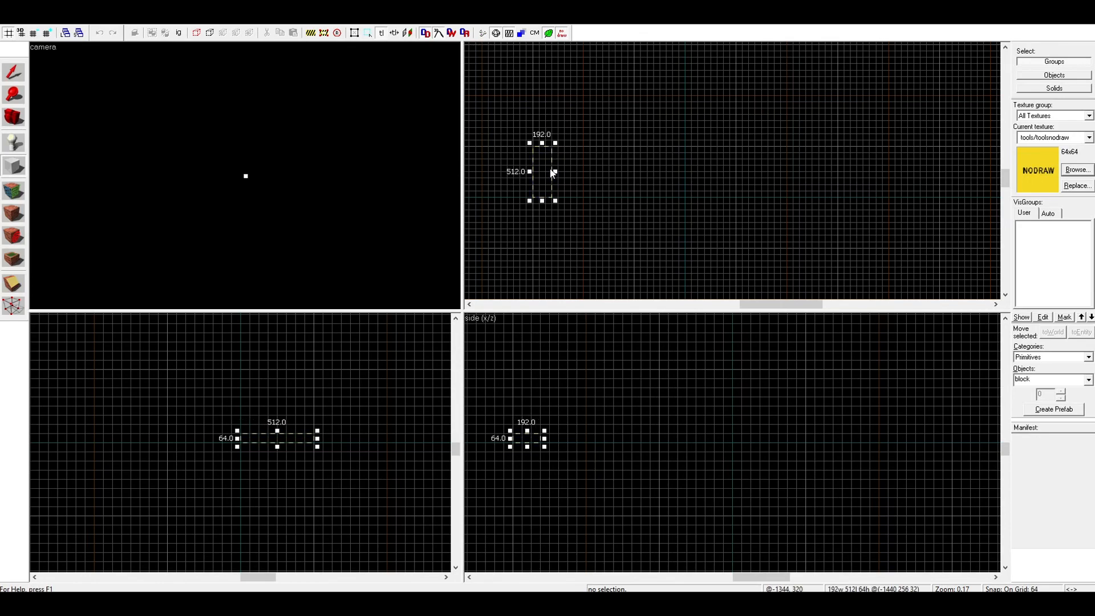
pyautogui.moveTo(646, 173); pyautogui.dragTo(783, 170)
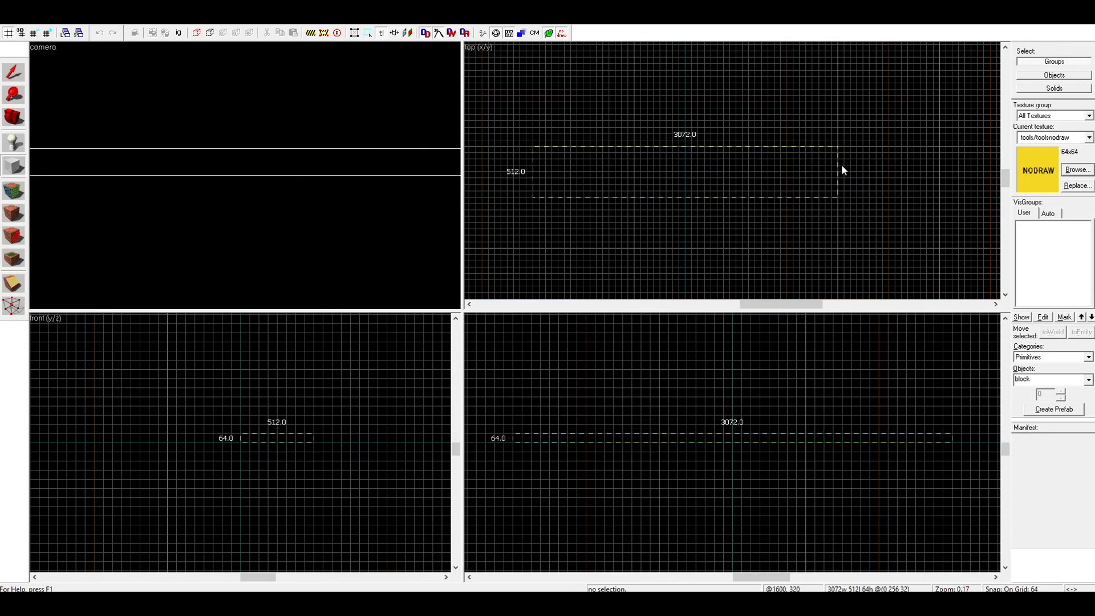
pyautogui.moveTo(739, 438); pyautogui.dragTo(727, 515)
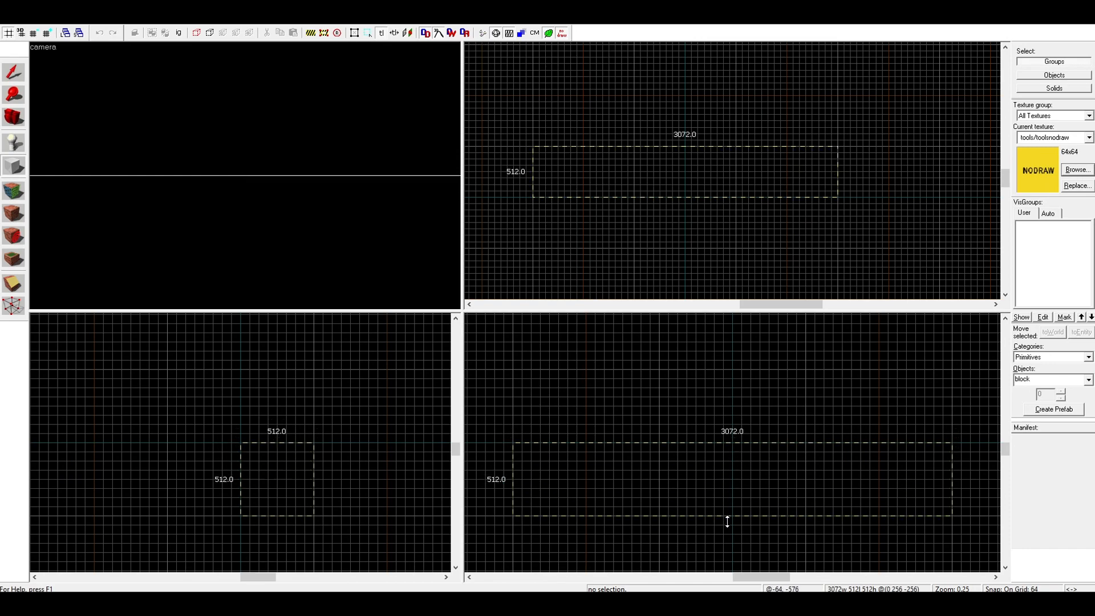
pyautogui.scroll(-10, 263, 212)
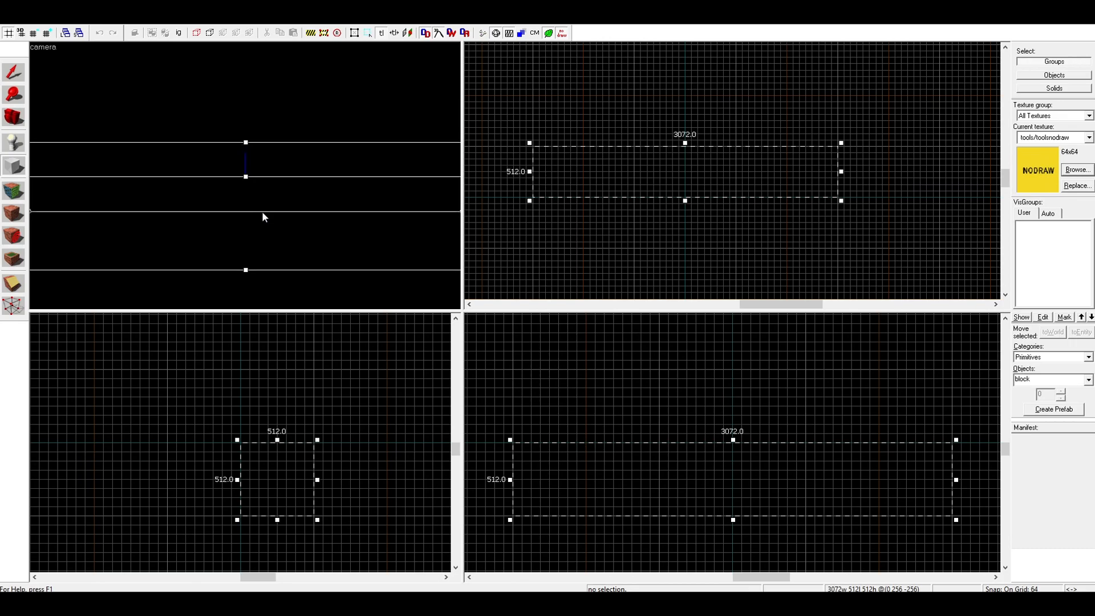
pyautogui.press('Return')
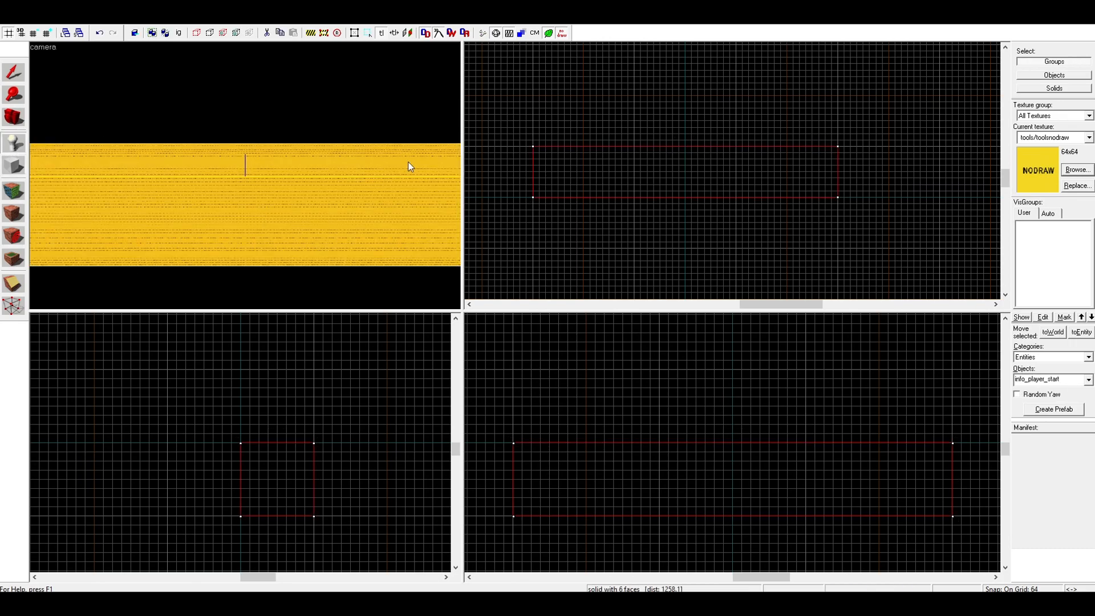
# Place an info_player_start entity at the centre of the road block's top
pyautogui.click(686, 173)
pyautogui.press('Return')
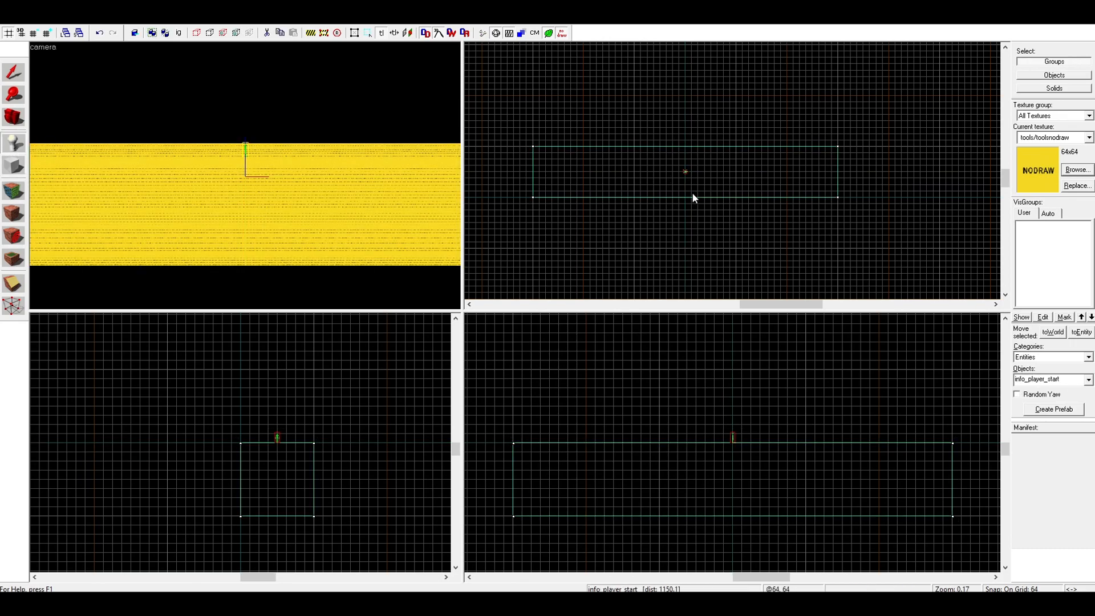
pyautogui.press('z')
pyautogui.press('w')
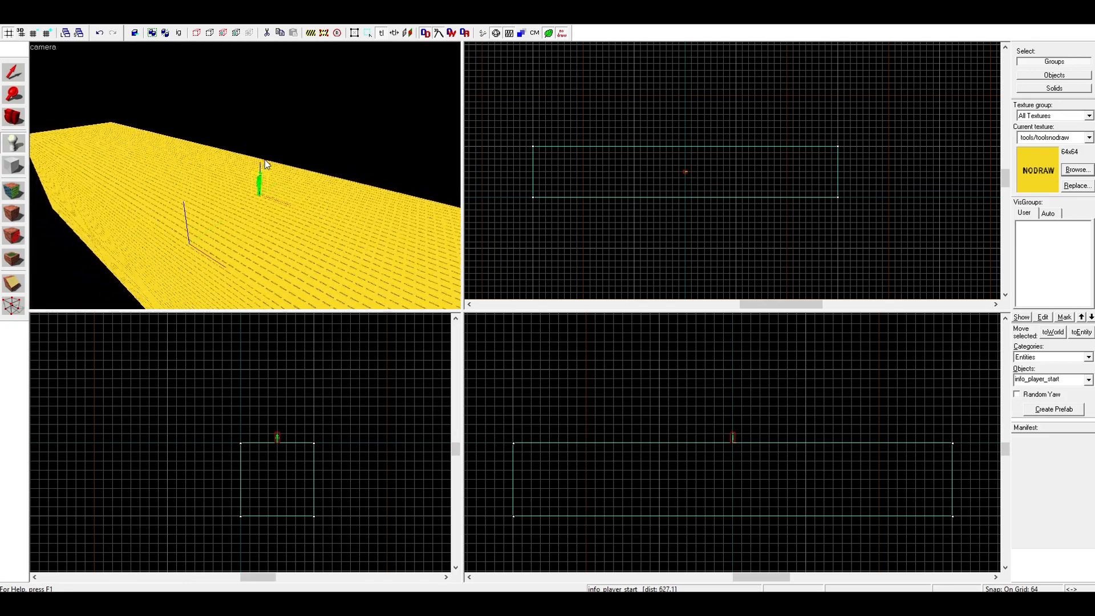
# Find the texture concrete/concretefloor037c with the filter "concrete" and apply it to the road block's top face
pyautogui.click(8, 209)
pyautogui.click(516, 342)
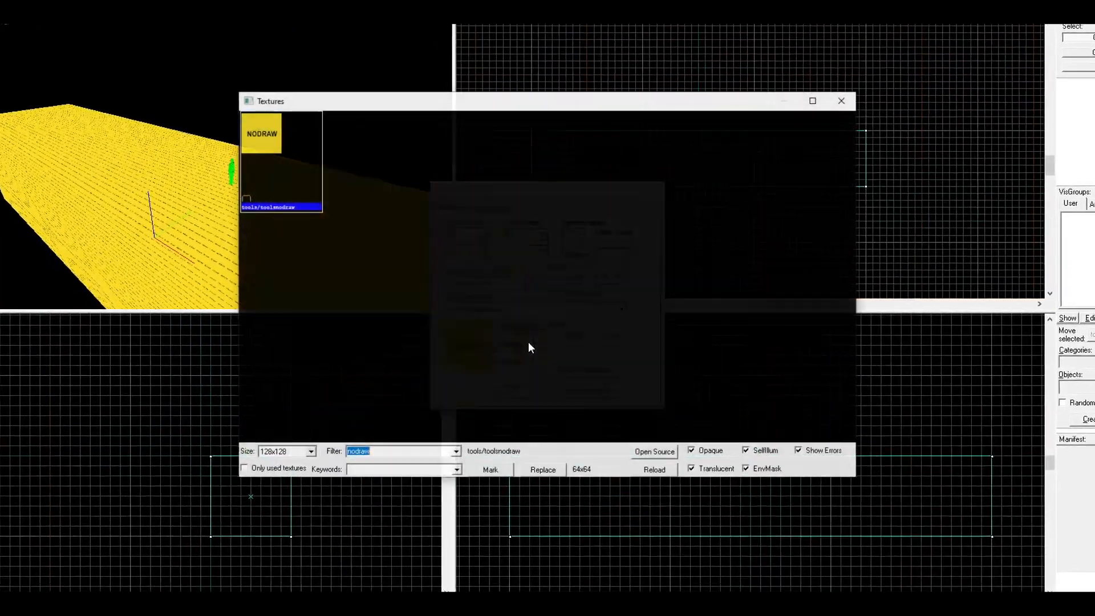
pyautogui.write('concrete')
pyautogui.scroll(-15, 553, 297)
pyautogui.doubleClick(434, 317)
pyautogui.rightClick(234, 267)
pyautogui.click(234, 267)
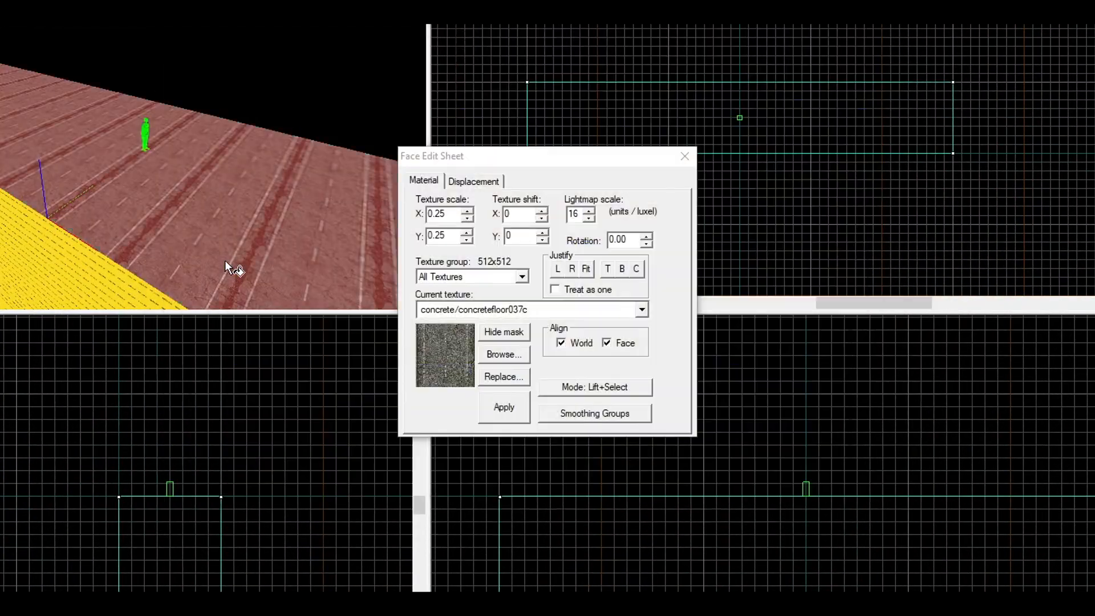
# Rotate the top face's road texture to 90 degrees, fit it to the face and set both texture scales to 1
pyautogui.click(612, 242)
pyautogui.write('9')
pyautogui.click(584, 268)
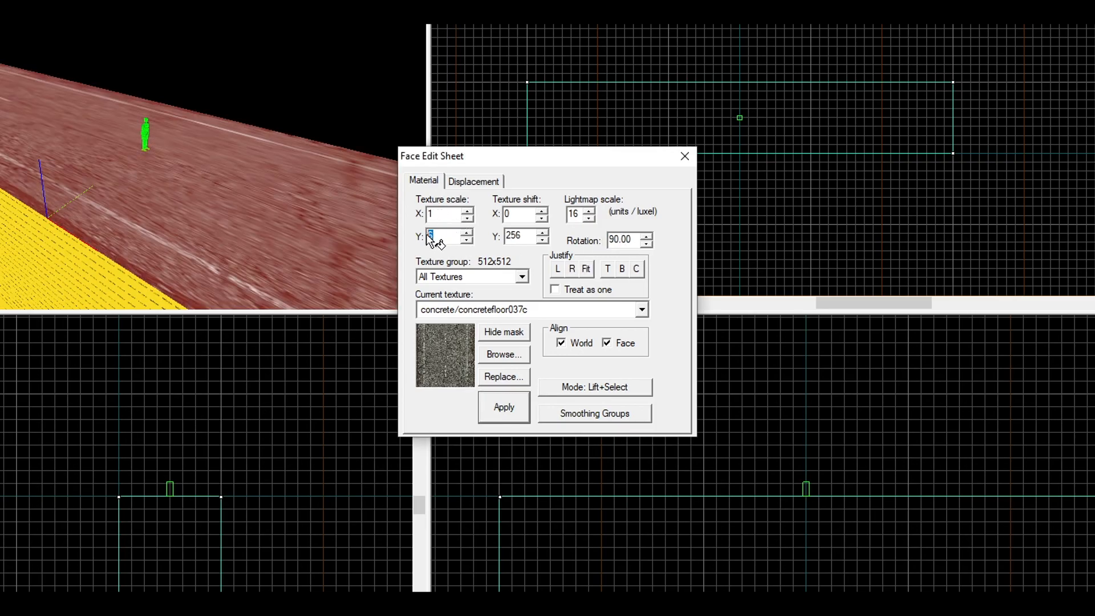
pyautogui.click(684, 156)
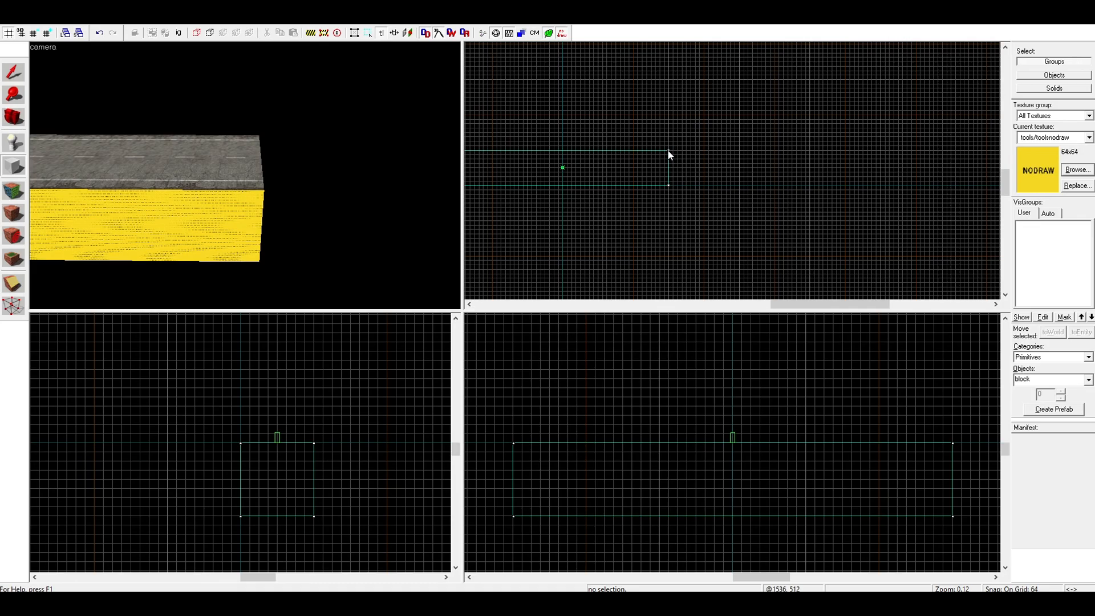
# Create an 8-sided, 90-degree arch with wall width 256 inside a 2048 by 2048 area, 512 high, starting at the road's end corner
pyautogui.moveTo(670, 154)
pyautogui.mouseDown()
pyautogui.moveTo(696, 201)
pyautogui.moveTo(763, 256)
pyautogui.moveTo(739, 216)
pyautogui.mouseUp()
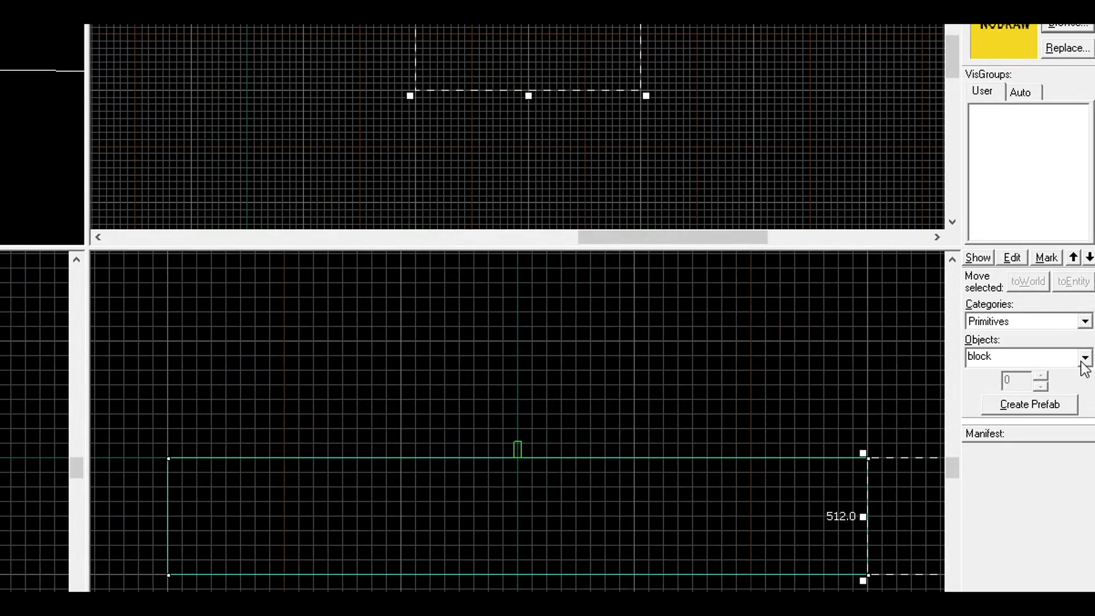
pyautogui.click(1087, 381)
pyautogui.click(1006, 377)
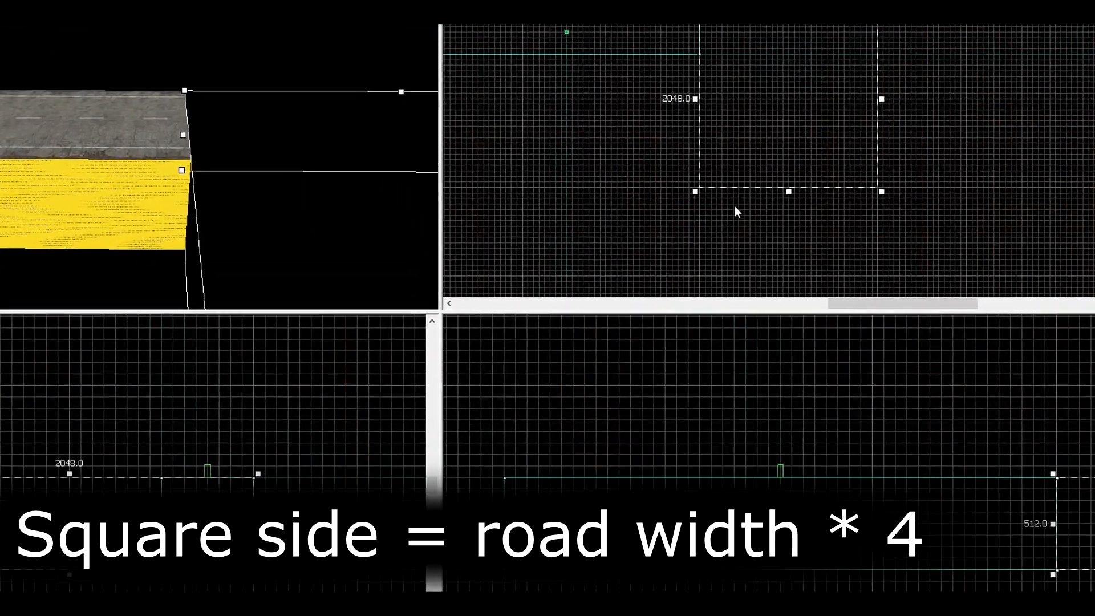
pyautogui.press('Return')
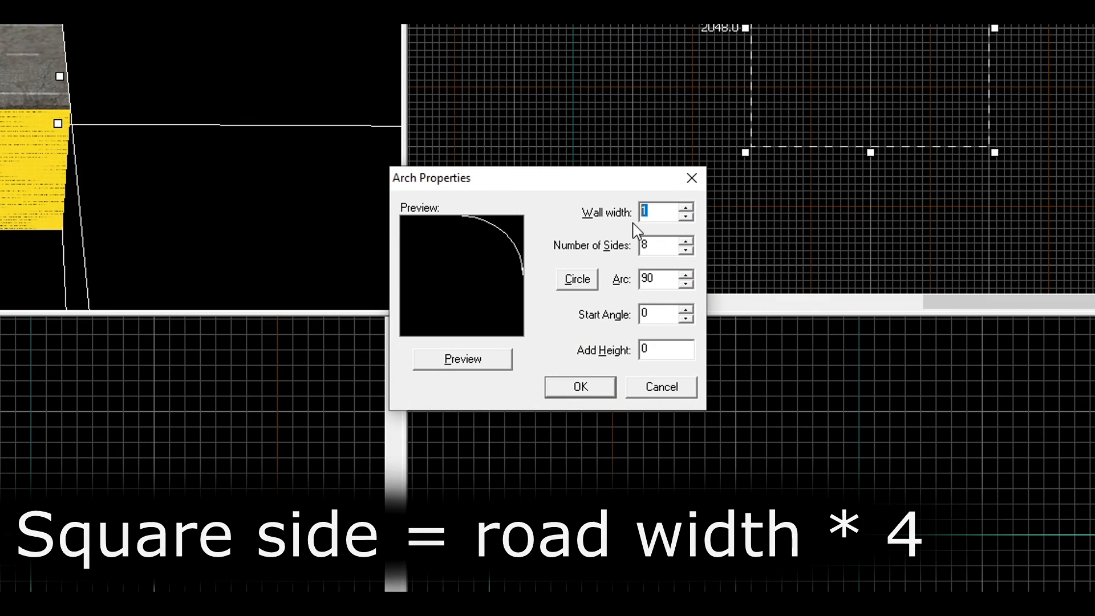
pyautogui.write('256')
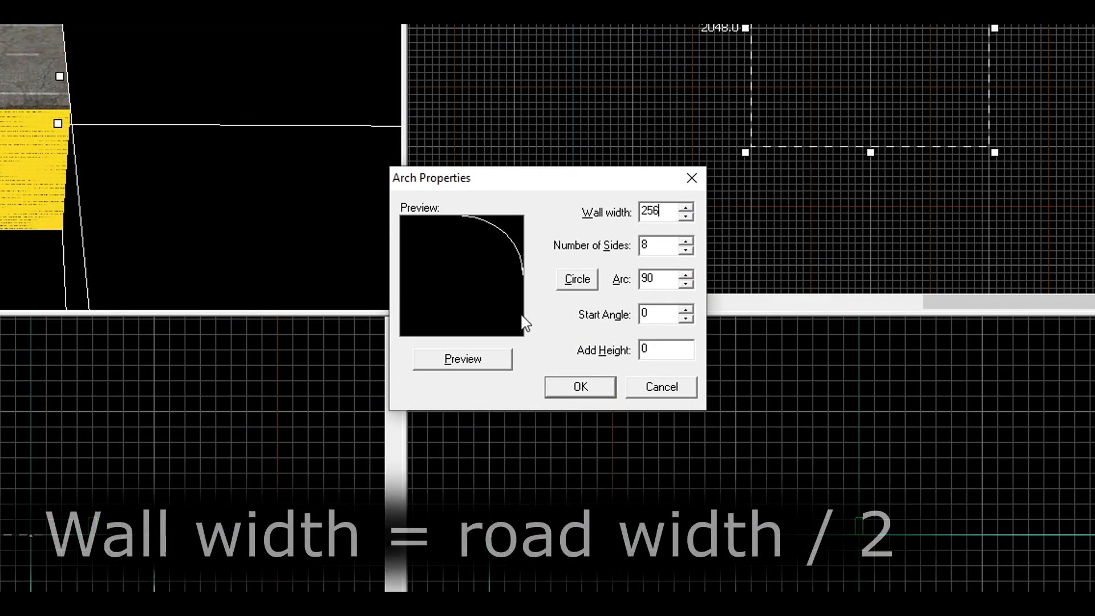
pyautogui.click(507, 361)
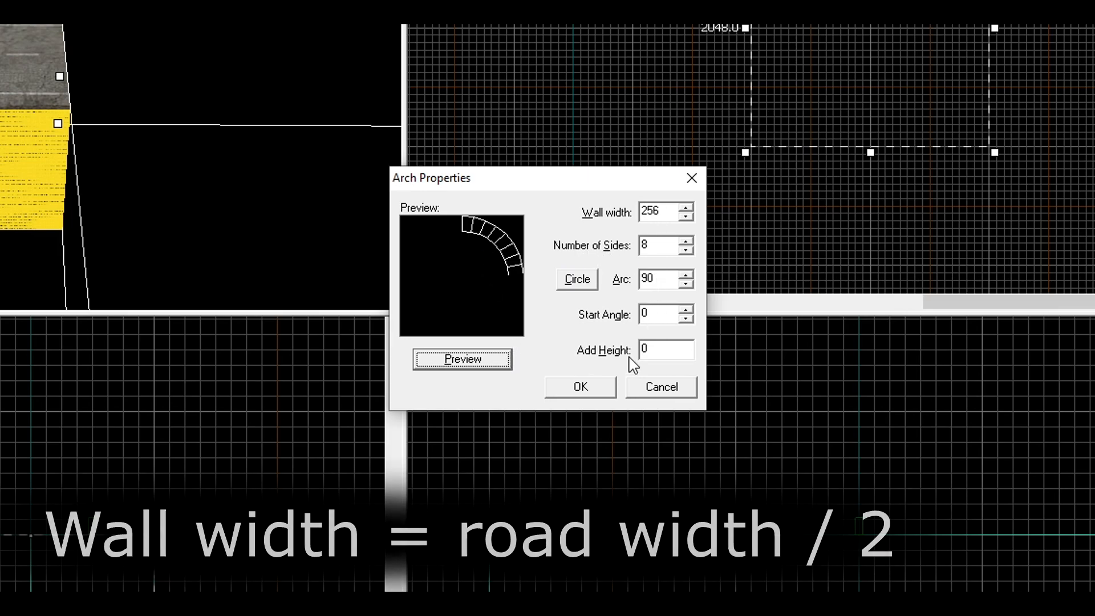
pyautogui.click(611, 386)
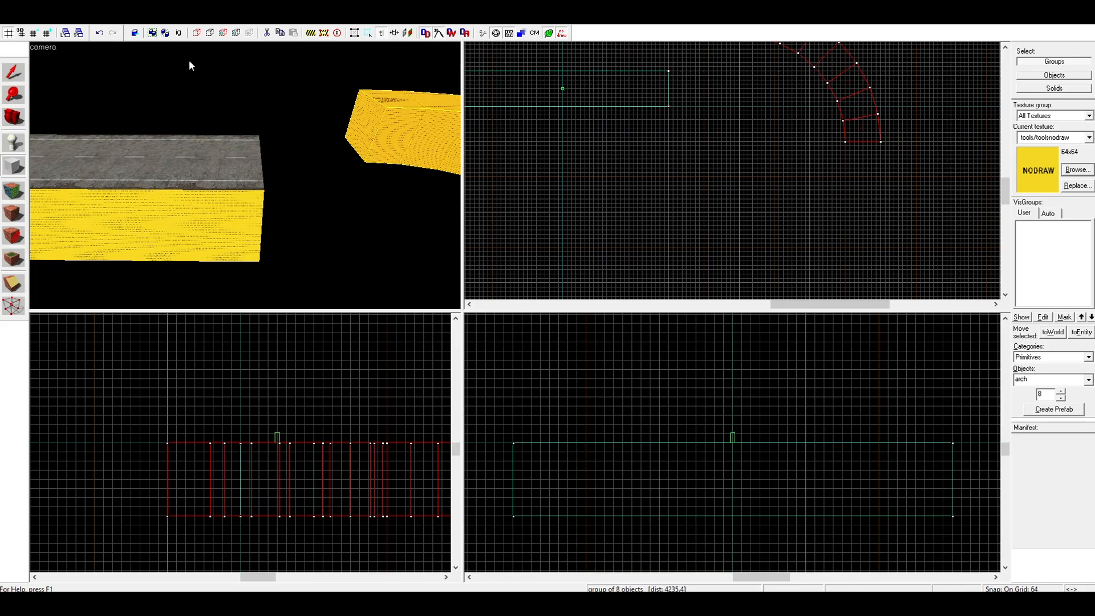
# Move the arch so that its starting end lines up flush with the end of the straight road block
pyautogui.click(21, 75)
pyautogui.scroll(-2, 652, 210)
pyautogui.scroll(2, 690, 78)
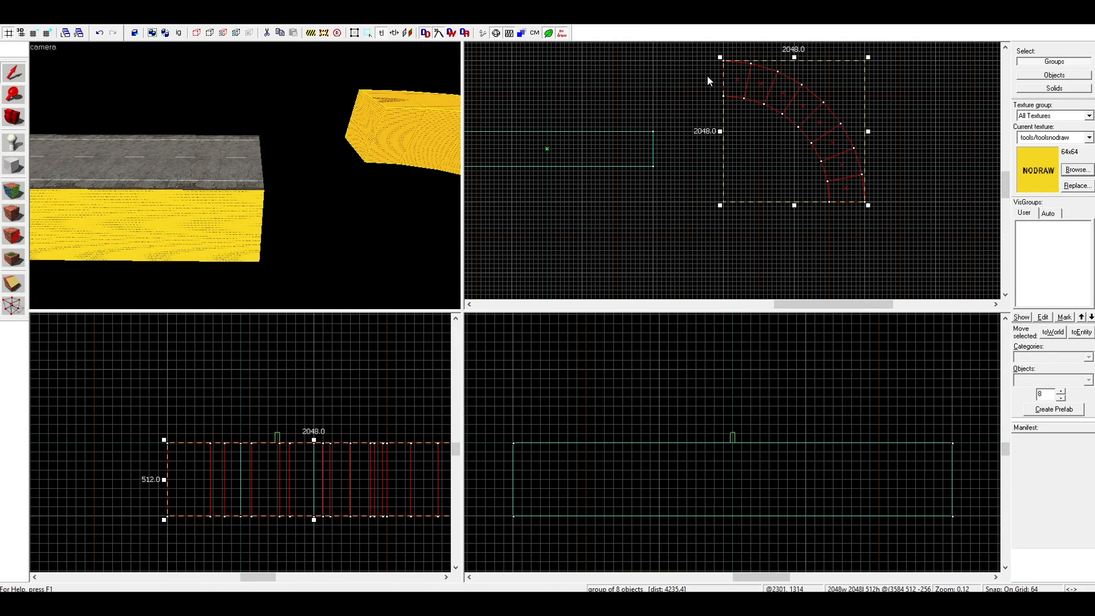
pyautogui.moveTo(737, 83); pyautogui.dragTo(664, 151)
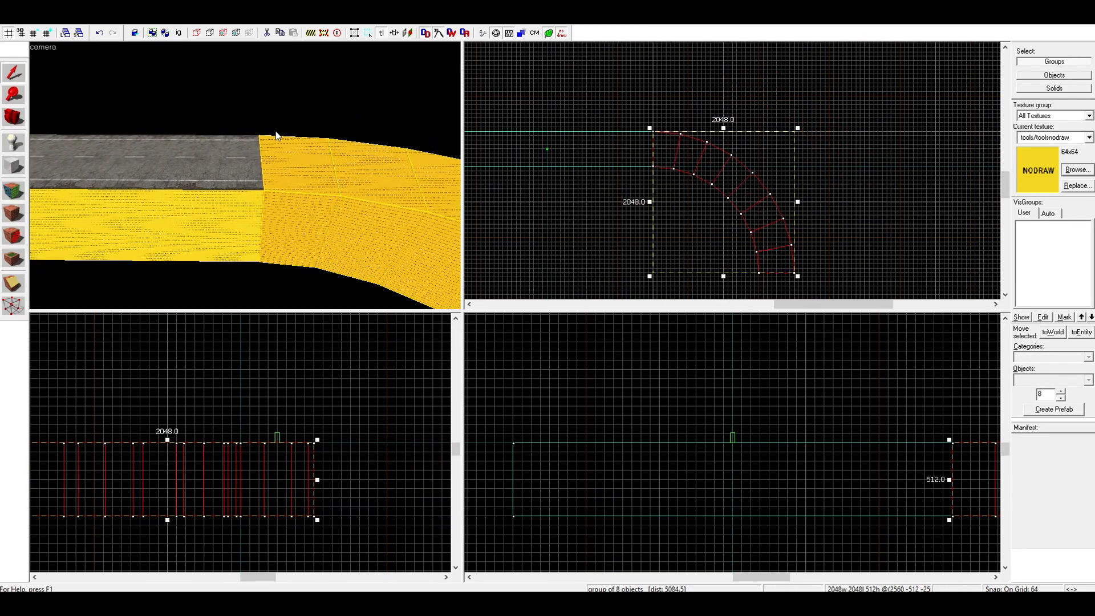
# Try to continue the straight road's top texture onto the block's adjoining side face
pyautogui.press('z')
pyautogui.press('w')
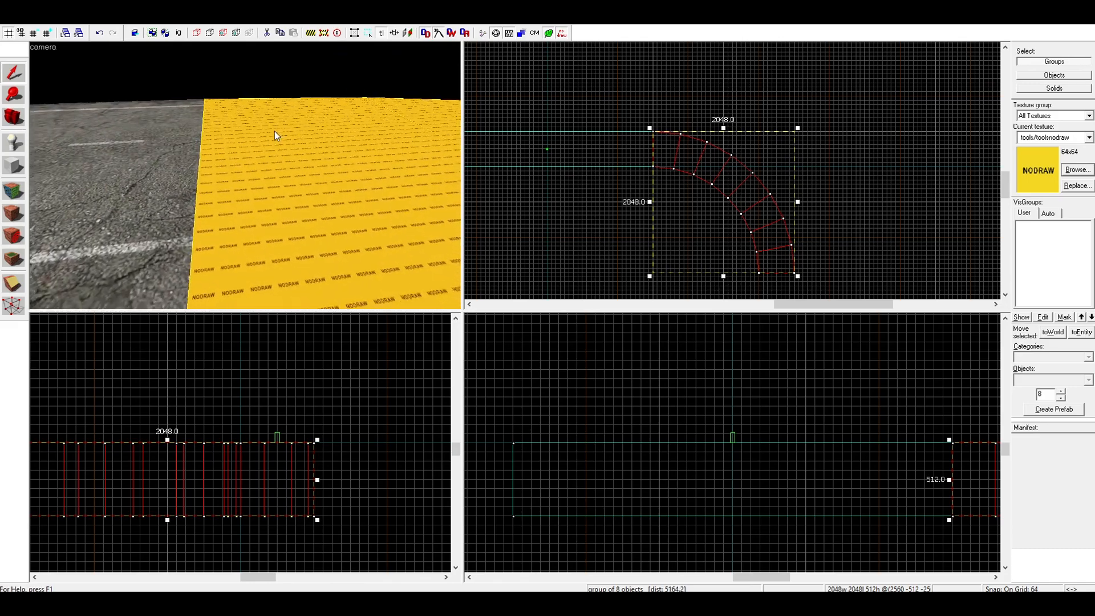
pyautogui.click(210, 163)
pyautogui.click(222, 163)
pyautogui.press('s')
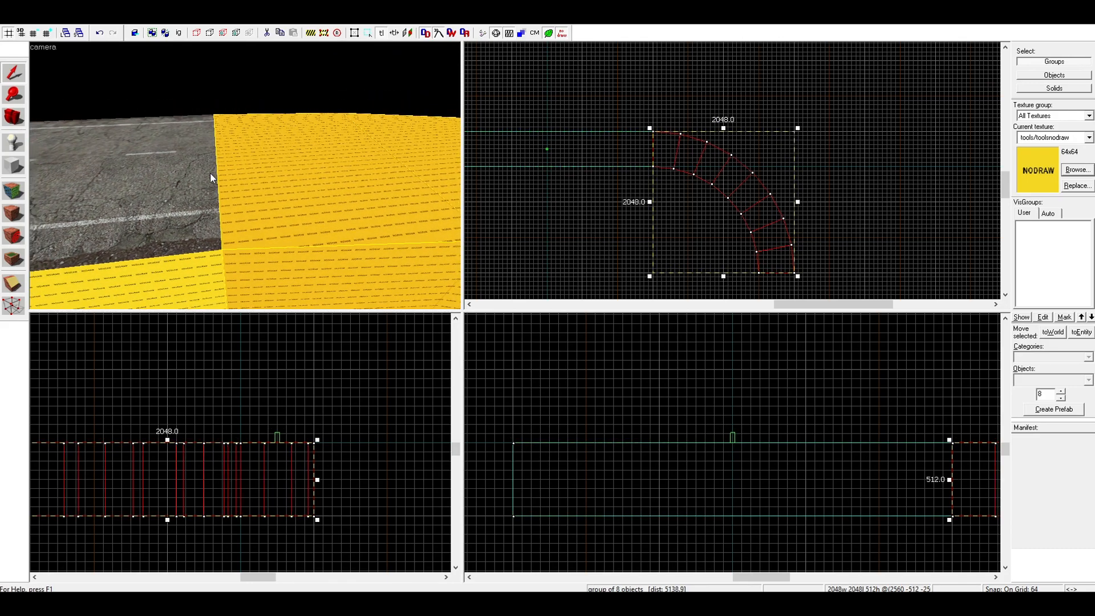
pyautogui.press('a')
pyautogui.hotkey('shift', 'a')
pyautogui.click(179, 192)
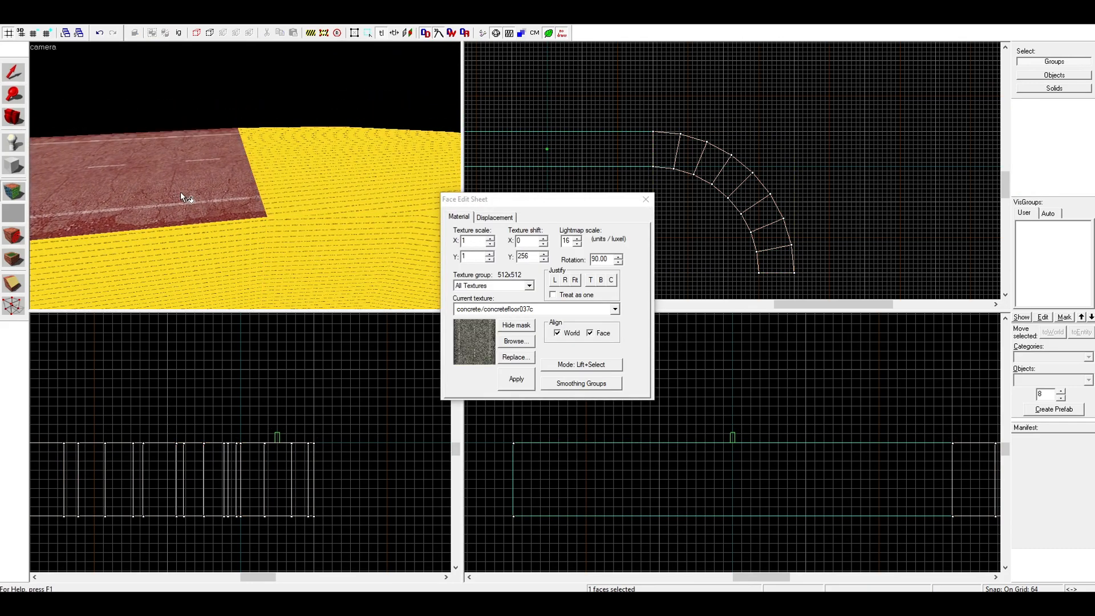
pyautogui.press('s')
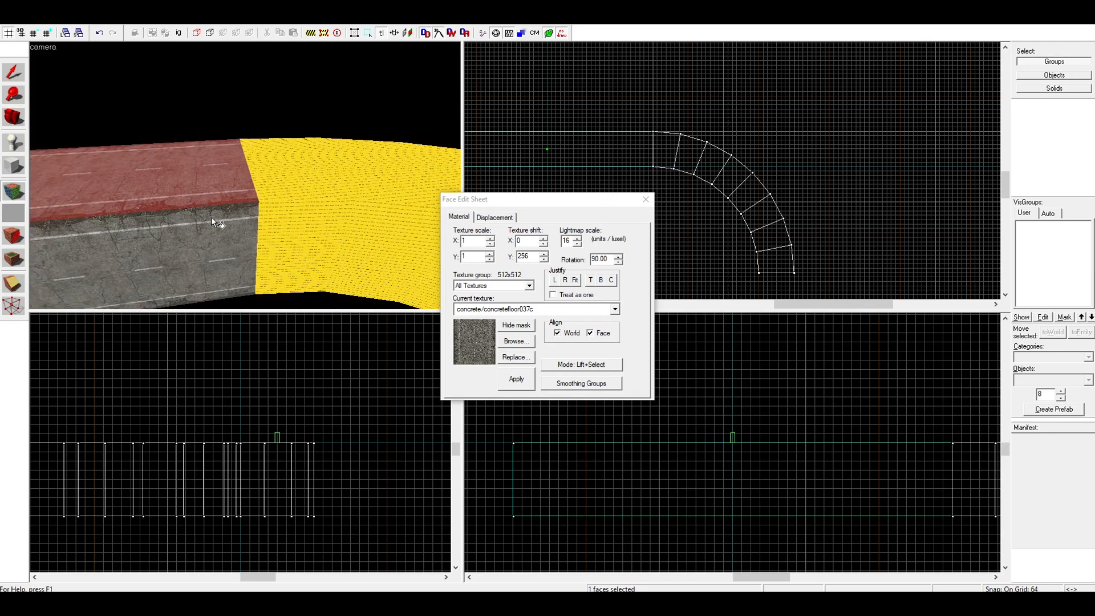
pyautogui.click(224, 238)
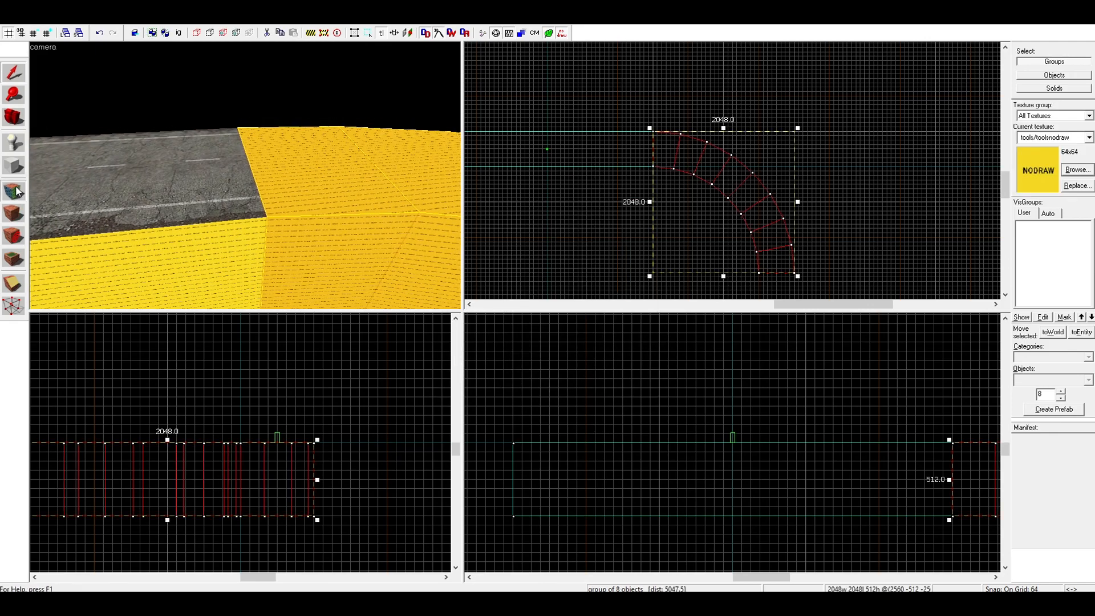
# Pick up the straight road's top texture and wrap it in alignment onto the block's inner side face
pyautogui.click(15, 191)
pyautogui.click(180, 193)
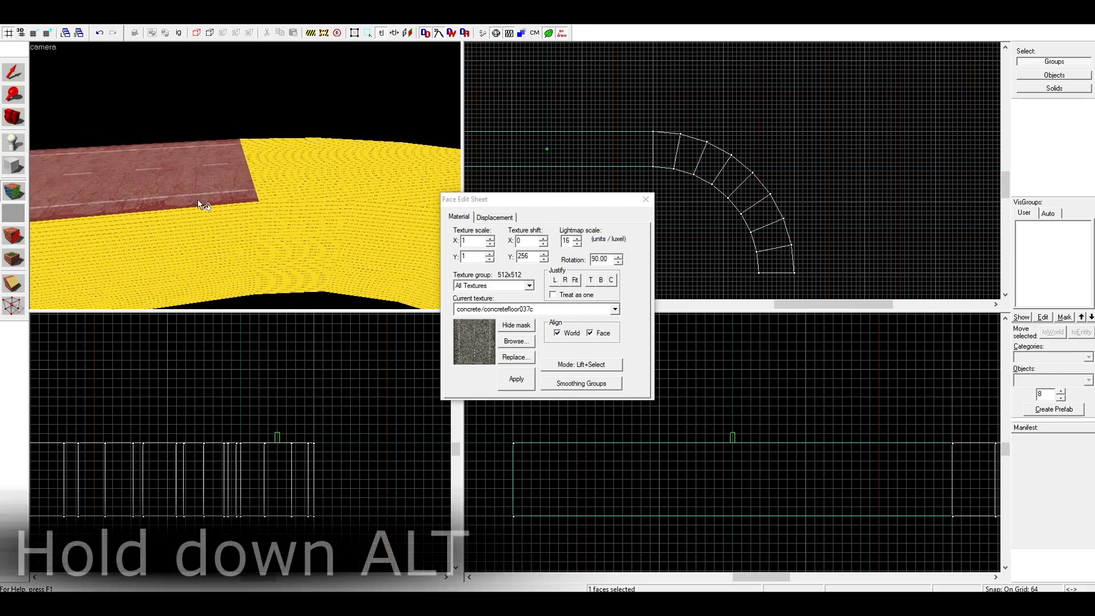
pyautogui.keyDown('alt'); pyautogui.rightClick(211, 216); pyautogui.keyUp('alt')
pyautogui.click(224, 238)
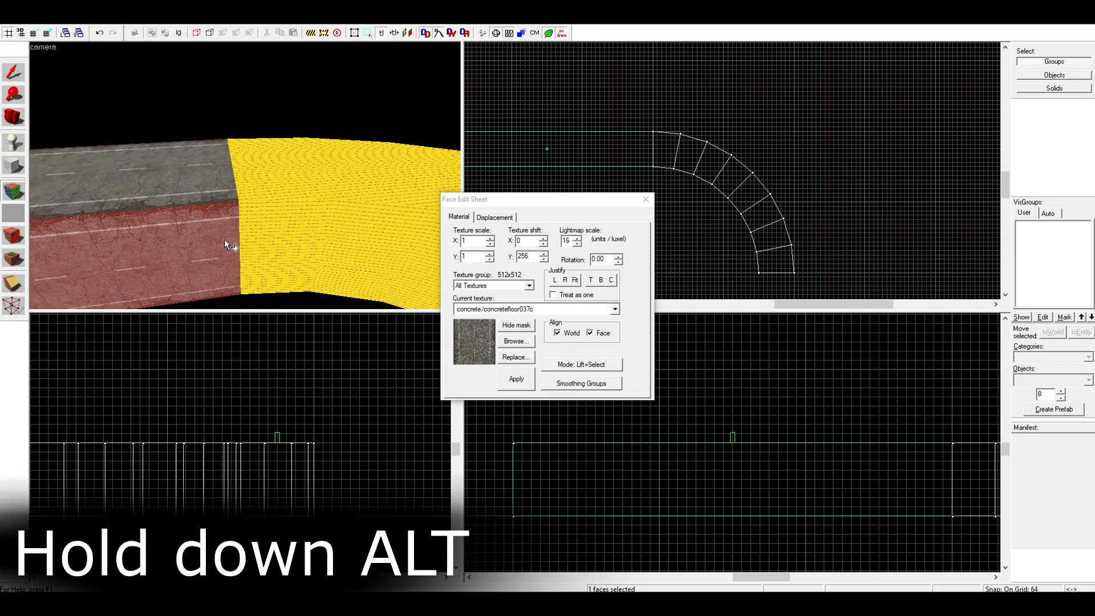
# Continue the aligned road texture from the straight block's side across the arch's inner side faces to its far end
pyautogui.keyDown('alt'); pyautogui.rightClick(268, 239); pyautogui.keyUp('alt')
pyautogui.keyDown('alt'); pyautogui.rightClick(348, 238); pyautogui.keyUp('alt')
pyautogui.press('z')
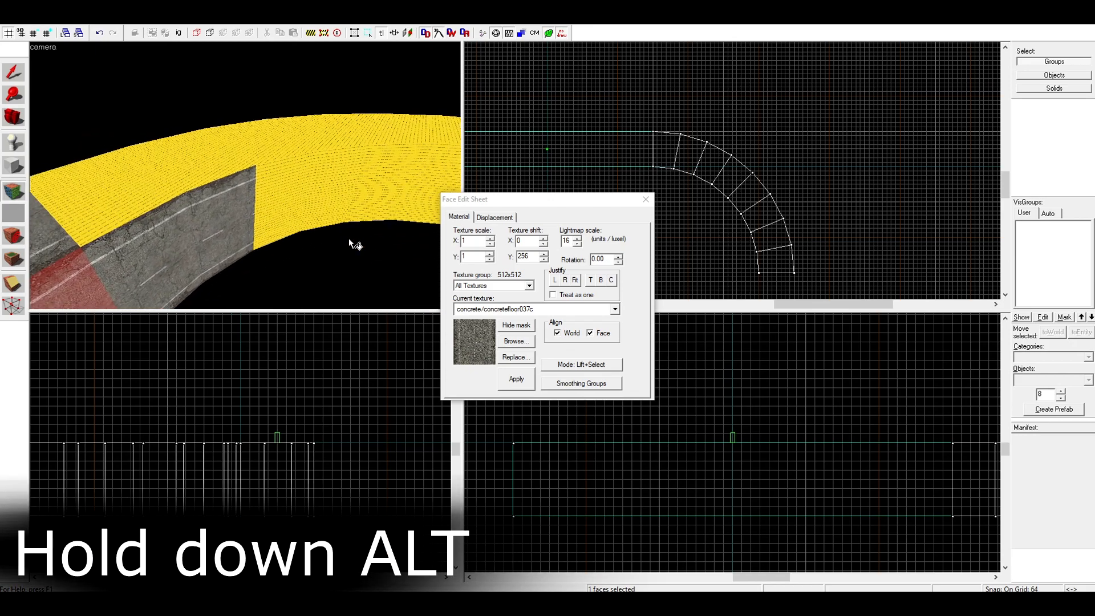
pyautogui.press('d')
pyautogui.press('d')
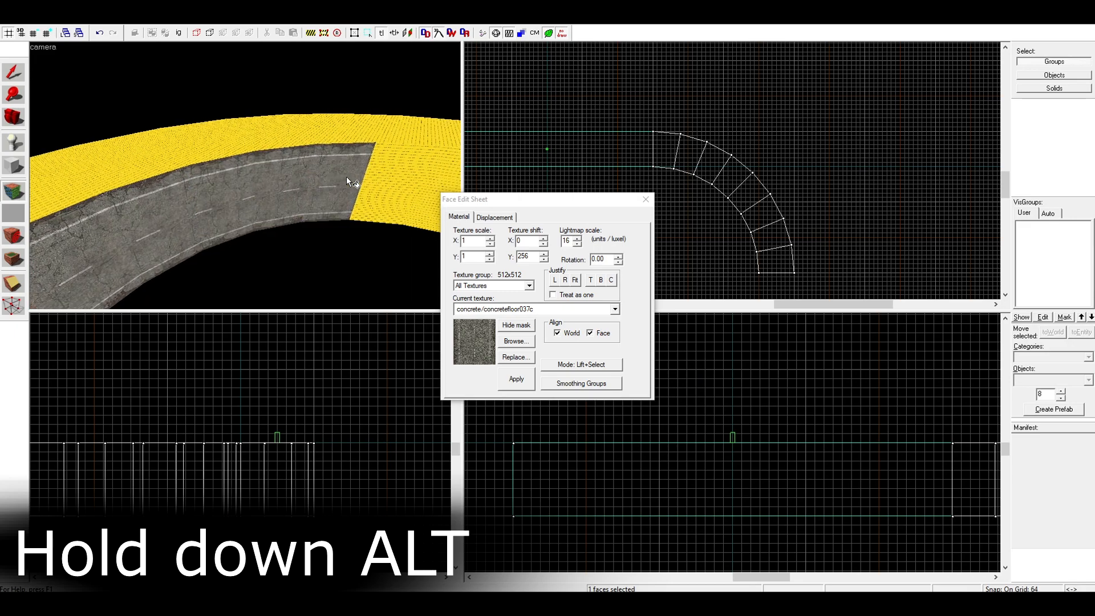
pyautogui.keyDown('alt'); pyautogui.rightClick(272, 185); pyautogui.keyUp('alt')
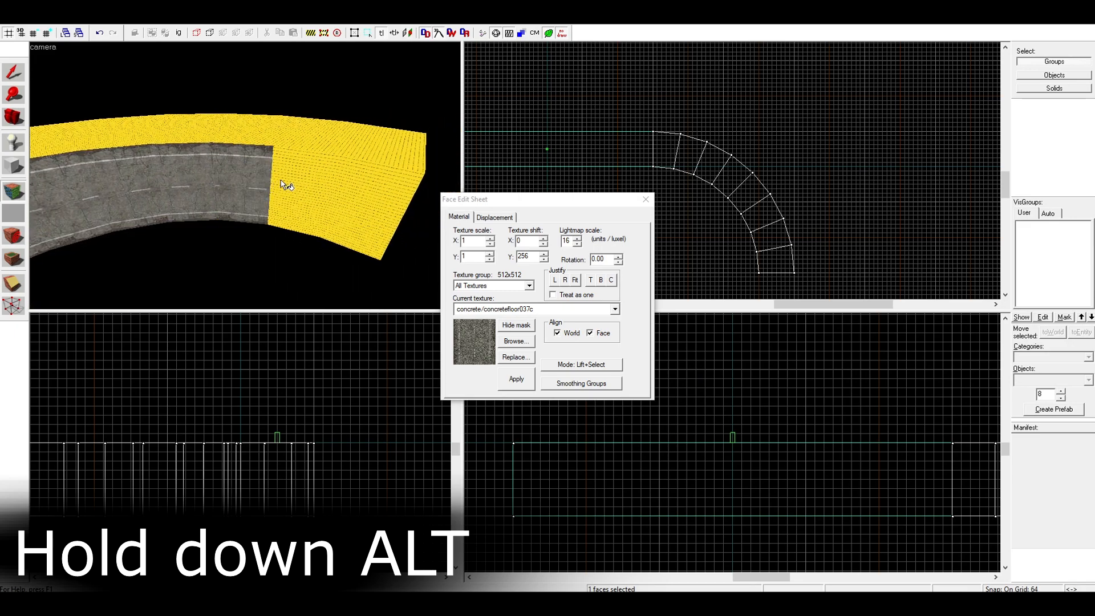
pyautogui.keyDown('alt'); pyautogui.rightClick(355, 183); pyautogui.keyUp('alt')
# Wrap the road texture from the arch's inner side faces onto the adjoining top faces, starting beside the straight block
pyautogui.press('a')
pyautogui.press('Up')
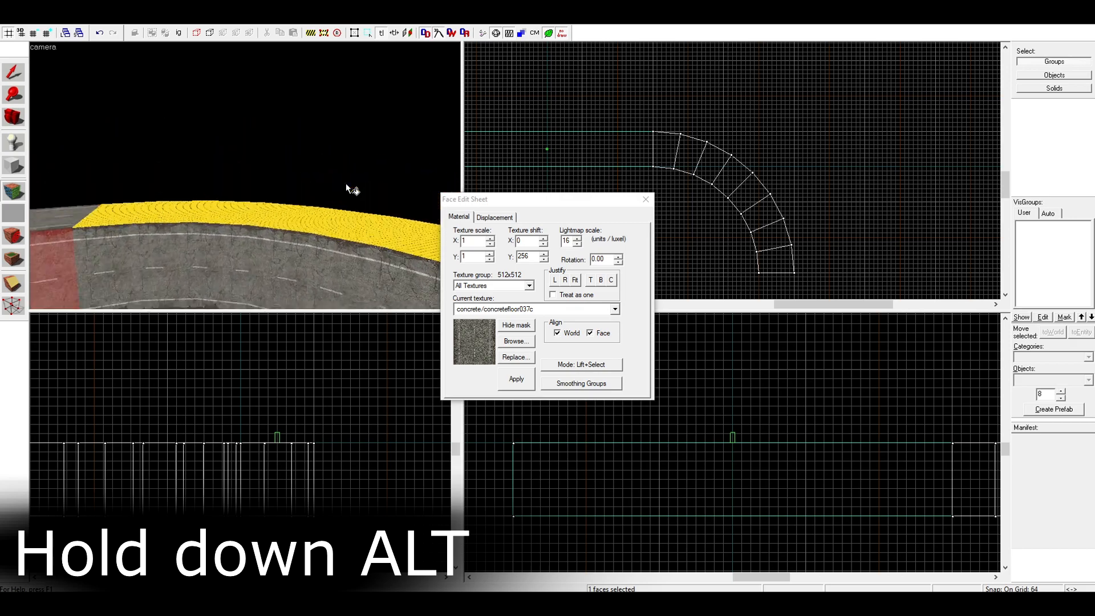
pyautogui.press('a')
pyautogui.press('Down')
pyautogui.press('s')
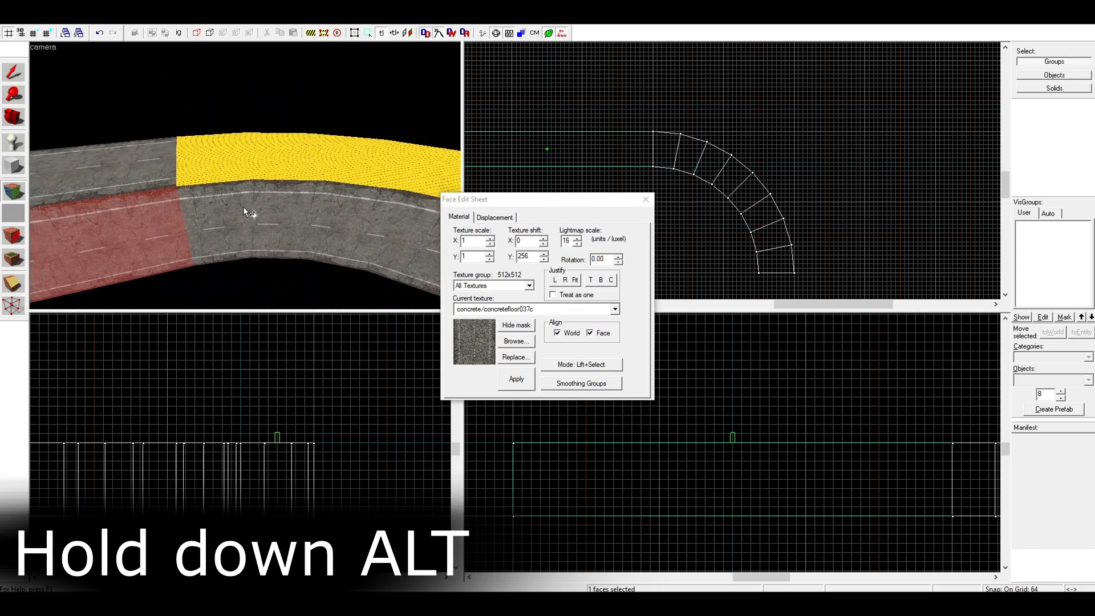
pyautogui.click(253, 191)
pyautogui.keyDown('alt'); pyautogui.rightClick(268, 173); pyautogui.keyUp('alt')
pyautogui.press('d')
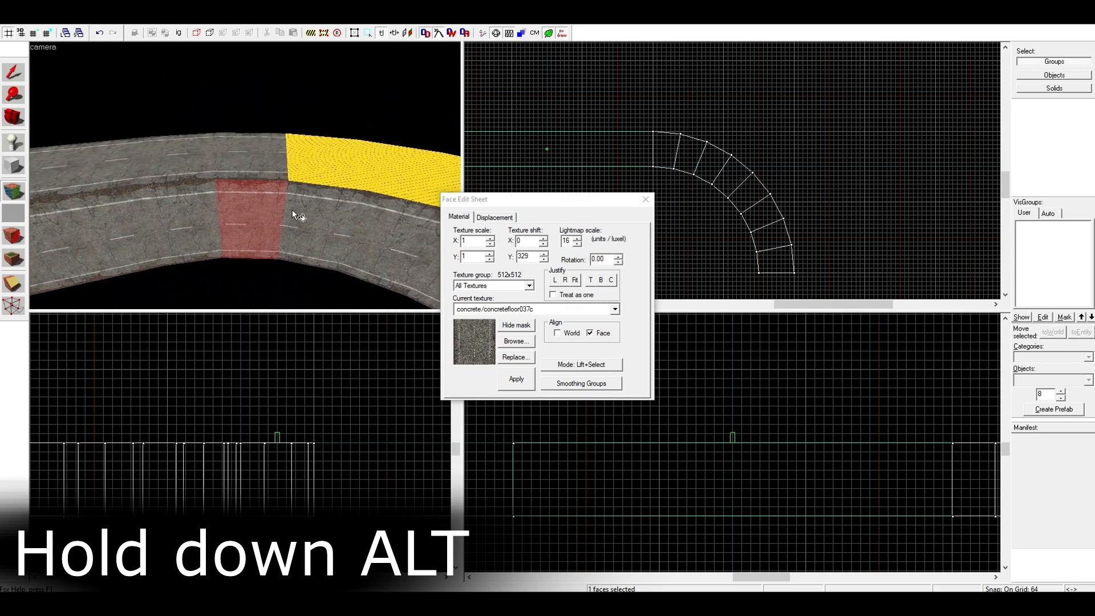
pyautogui.click(294, 211)
pyautogui.keyDown('alt'); pyautogui.rightClick(305, 178); pyautogui.keyUp('alt')
pyautogui.press('Right')
# Continue wrapping the road texture from each inner side face onto the arch's remaining top faces, up to its far end
pyautogui.click(272, 204)
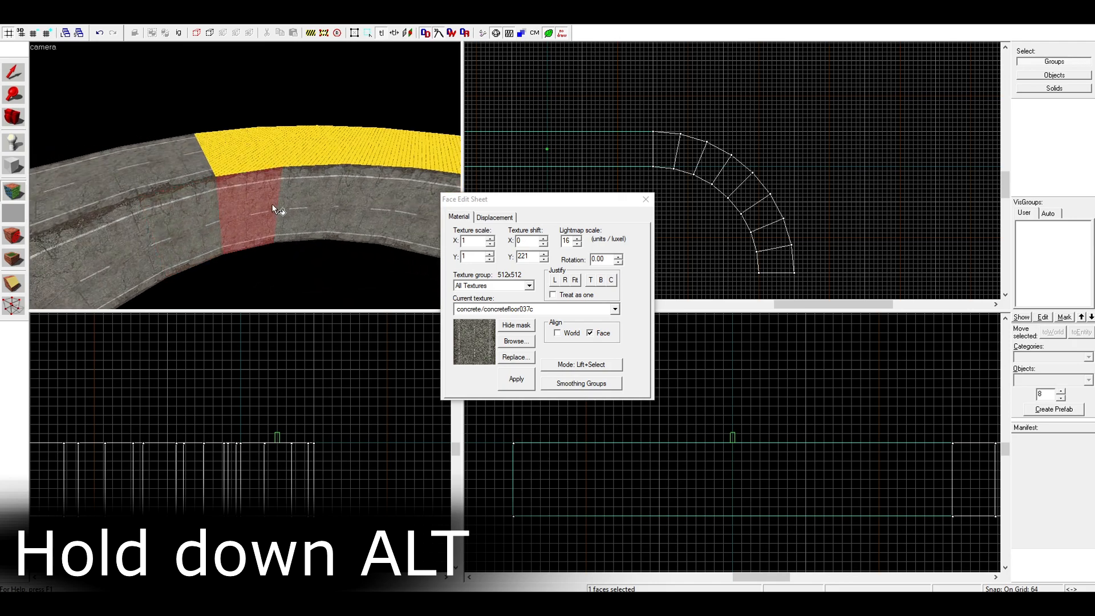
pyautogui.keyDown('alt'); pyautogui.rightClick(246, 151); pyautogui.keyUp('alt')
pyautogui.press('d')
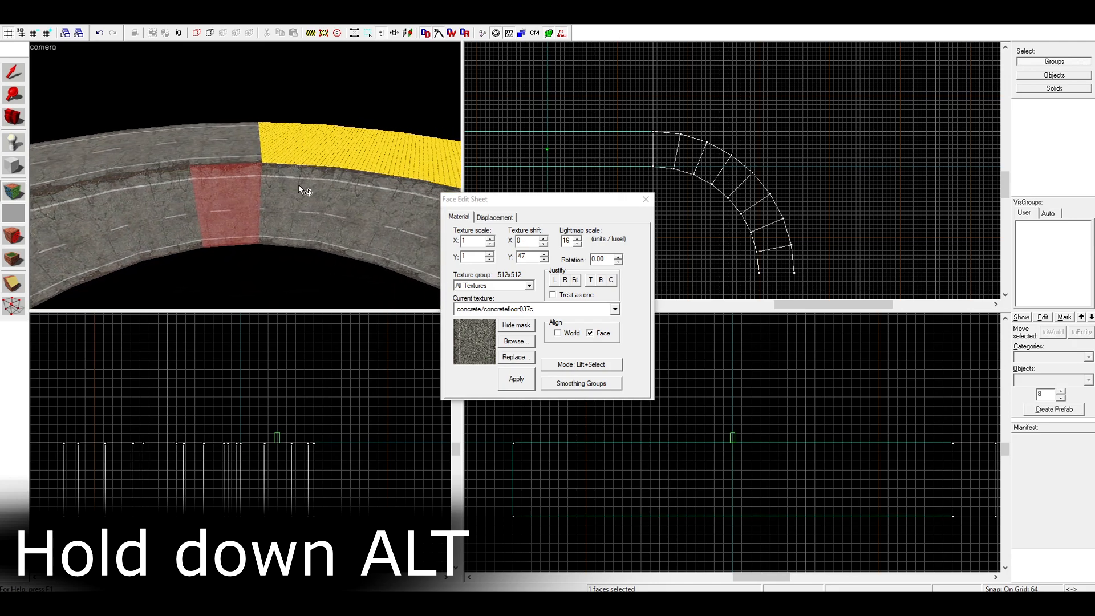
pyautogui.click(299, 184)
pyautogui.keyDown('alt'); pyautogui.rightClick(290, 154); pyautogui.keyUp('alt')
pyautogui.click(364, 203)
pyautogui.press('d')
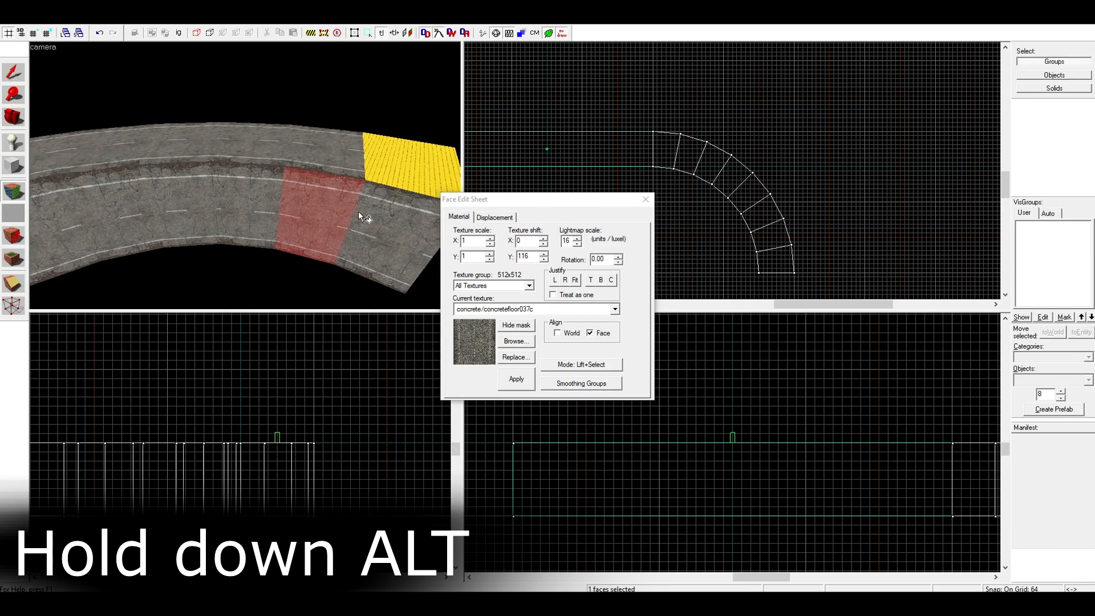
pyautogui.click(358, 215)
pyautogui.keyDown('alt'); pyautogui.rightClick(371, 174); pyautogui.keyUp('alt')
pyautogui.press('Left')
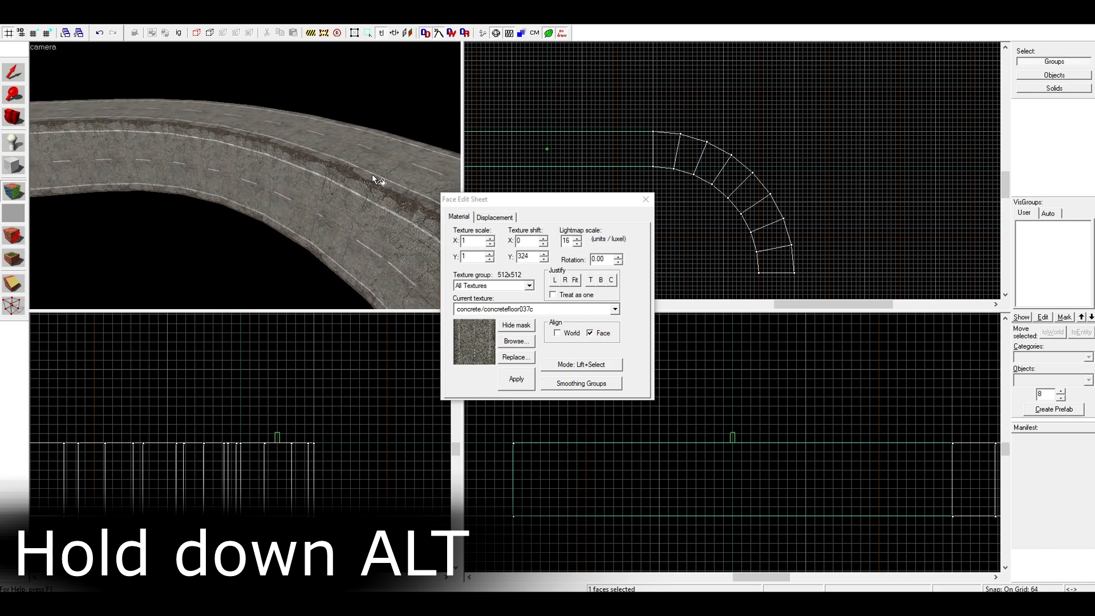
# Texture the straight block's outer side face with concrete/concretewall066a, fitting it to the face and setting its X scale to 1
pyautogui.click(515, 341)
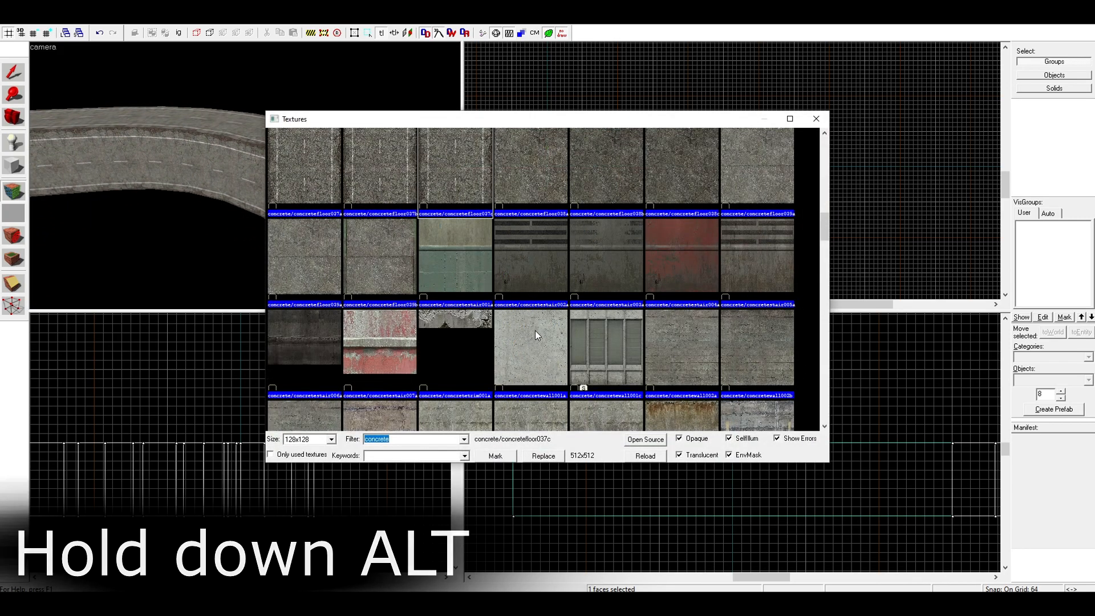
pyautogui.scroll(-3, 535, 330)
pyautogui.doubleClick(650, 280)
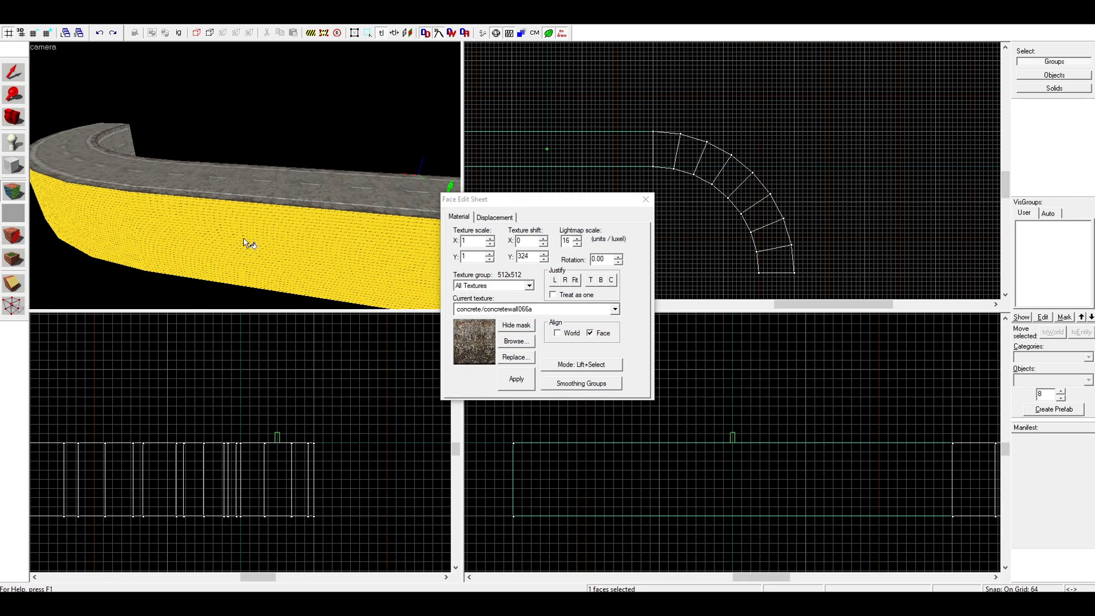
pyautogui.keyDown('alt'); pyautogui.rightClick(253, 251); pyautogui.keyUp('alt')
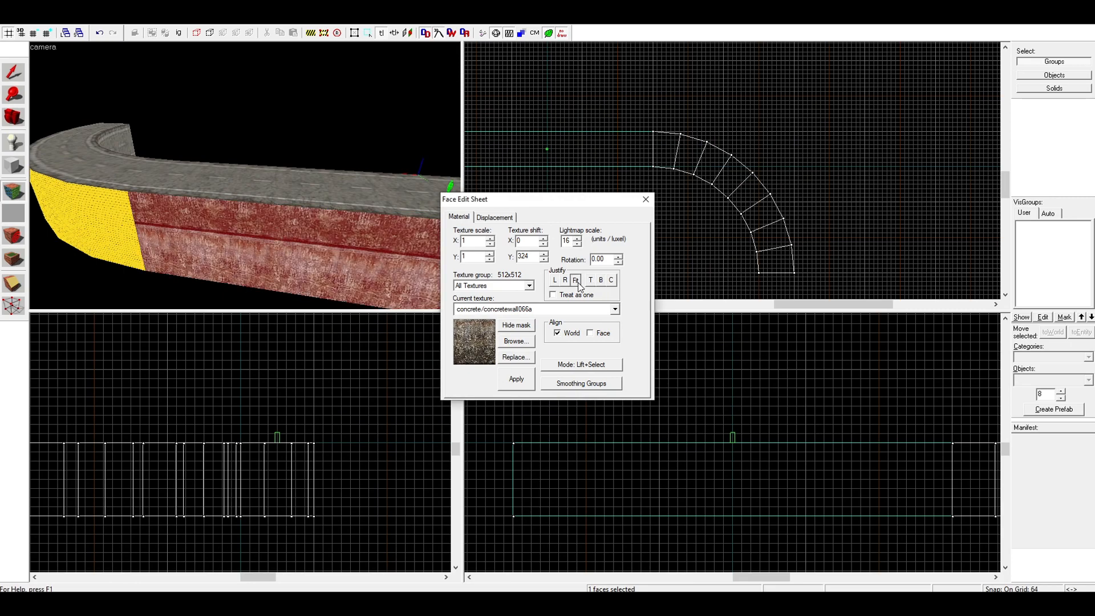
pyautogui.click(576, 280)
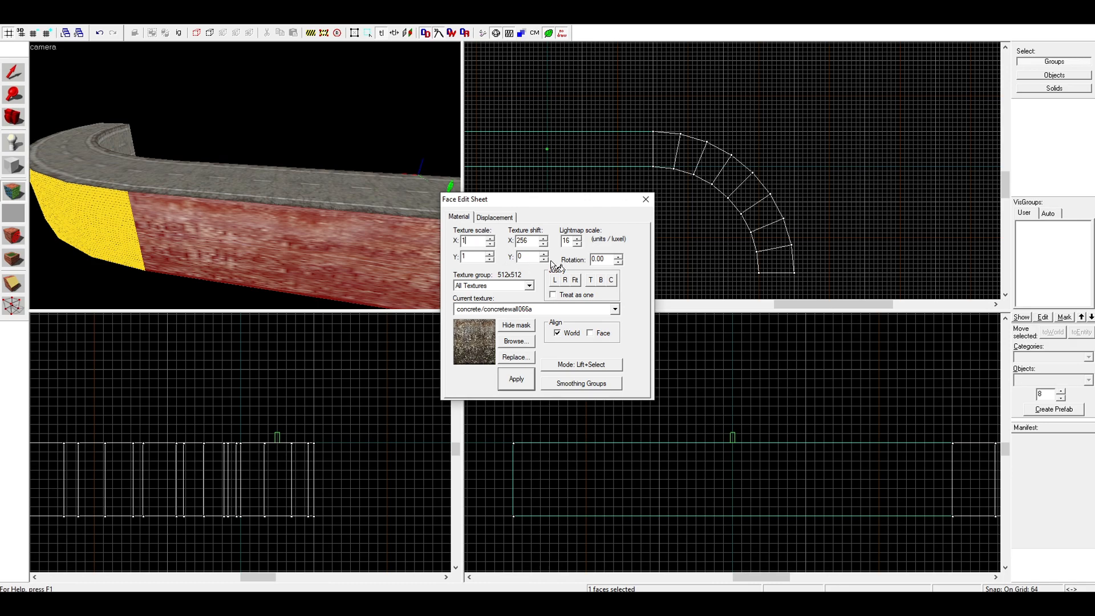
pyautogui.press('Return')
# Wrap the concrete wall texture from the straight block's outer side across the arch's neighbouring outer side faces
pyautogui.keyDown('alt'); pyautogui.rightClick(106, 197); pyautogui.keyUp('alt')
pyautogui.press('a')
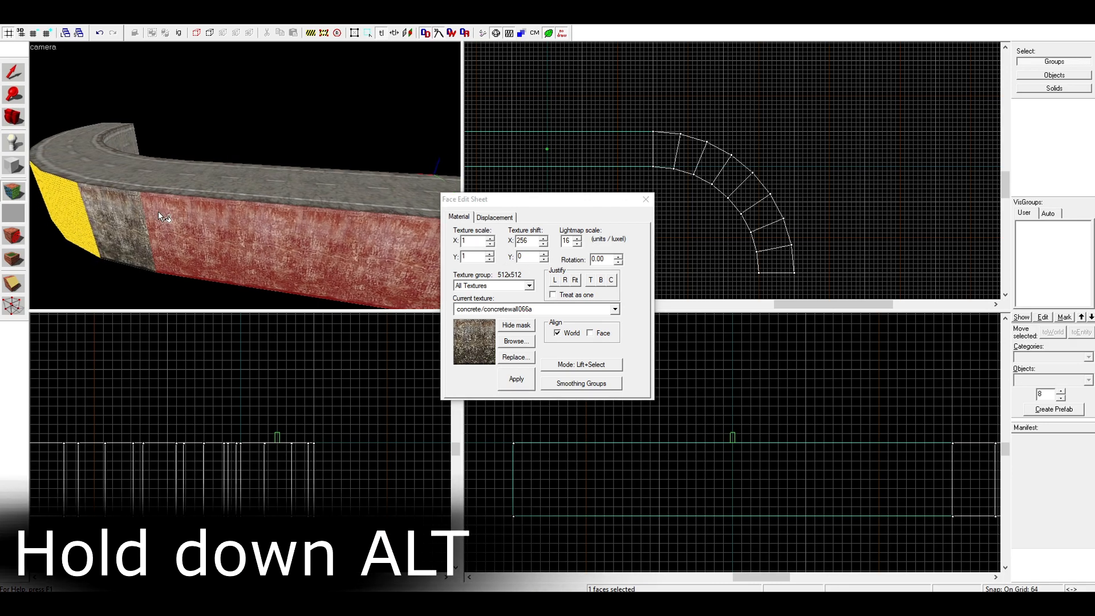
pyautogui.press('a')
pyautogui.moveTo(224, 205); pyautogui.dragTo(224, 205)
pyautogui.press('a')
pyautogui.press('s')
pyautogui.keyDown('alt'); pyautogui.rightClick(293, 231); pyautogui.keyUp('alt')
pyautogui.keyDown('alt'); pyautogui.rightClick(236, 225); pyautogui.keyUp('alt')
pyautogui.keyDown('alt'); pyautogui.rightClick(192, 221); pyautogui.keyUp('alt')
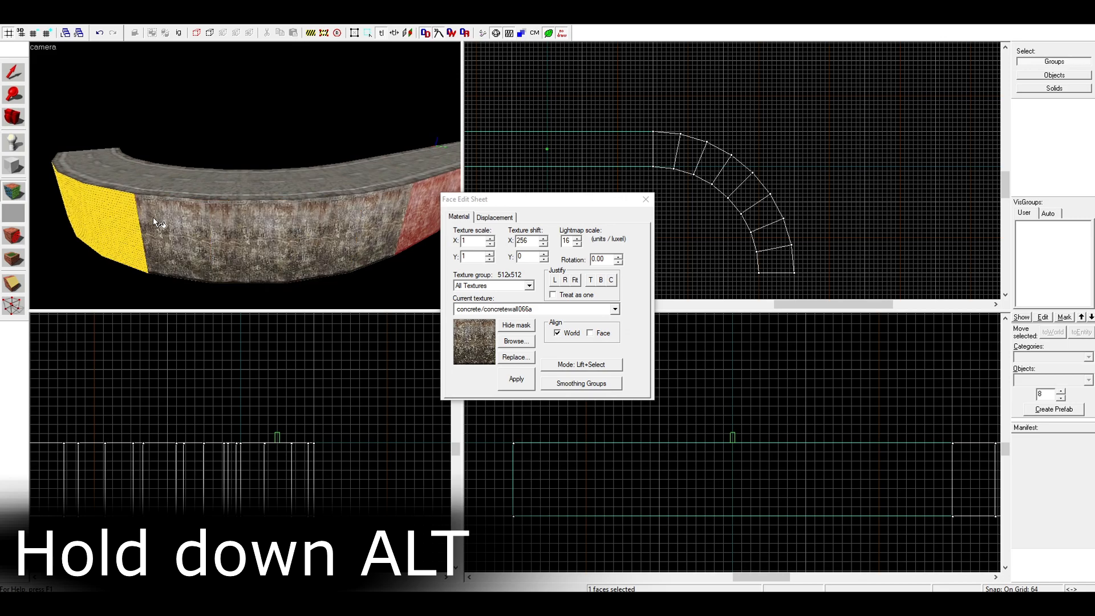
# Extend the concrete wall texture over the last outer side faces at the arch's far end
pyautogui.keyDown('alt'); pyautogui.rightClick(81, 197); pyautogui.keyUp('alt')
pyautogui.press('w')
pyautogui.press('a')
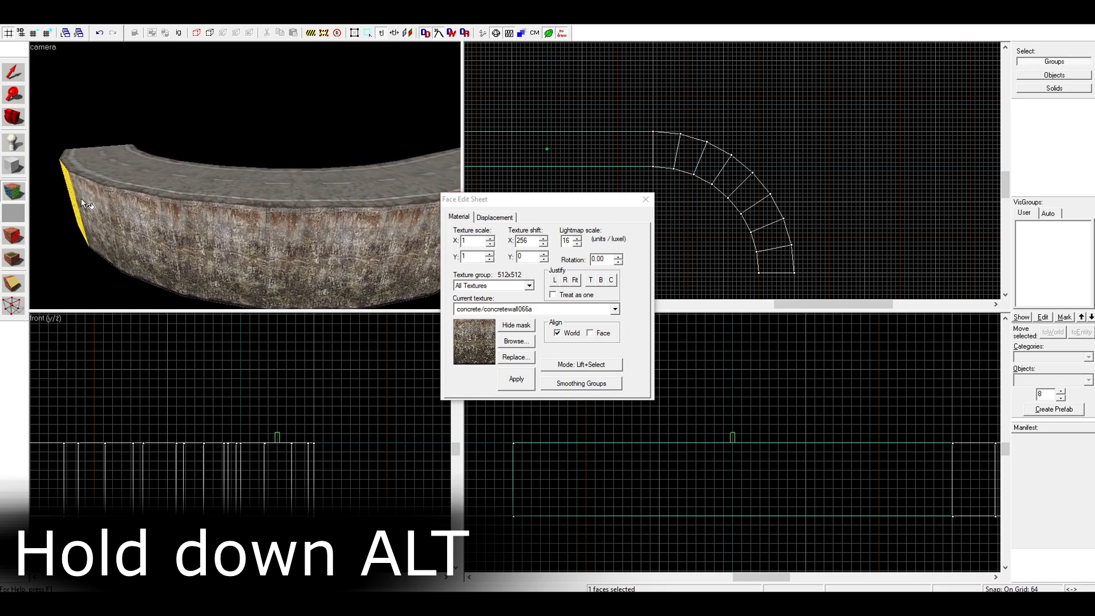
pyautogui.moveTo(81, 197); pyautogui.dragTo(114, 198)
pyautogui.press('a')
pyautogui.keyDown('alt'); pyautogui.rightClick(137, 219); pyautogui.keyUp('alt')
pyautogui.keyDown('alt'); pyautogui.rightClick(114, 197); pyautogui.keyUp('alt')
# Apply the concrete wall texture to inner side faces of the arch, replacing the road texture there
pyautogui.press('w')
pyautogui.press('w')
pyautogui.press('s')
pyautogui.press('s')
pyautogui.keyDown('alt'); pyautogui.rightClick(273, 214); pyautogui.keyUp('alt')
pyautogui.keyDown('alt'); pyautogui.rightClick(181, 202); pyautogui.keyUp('alt')
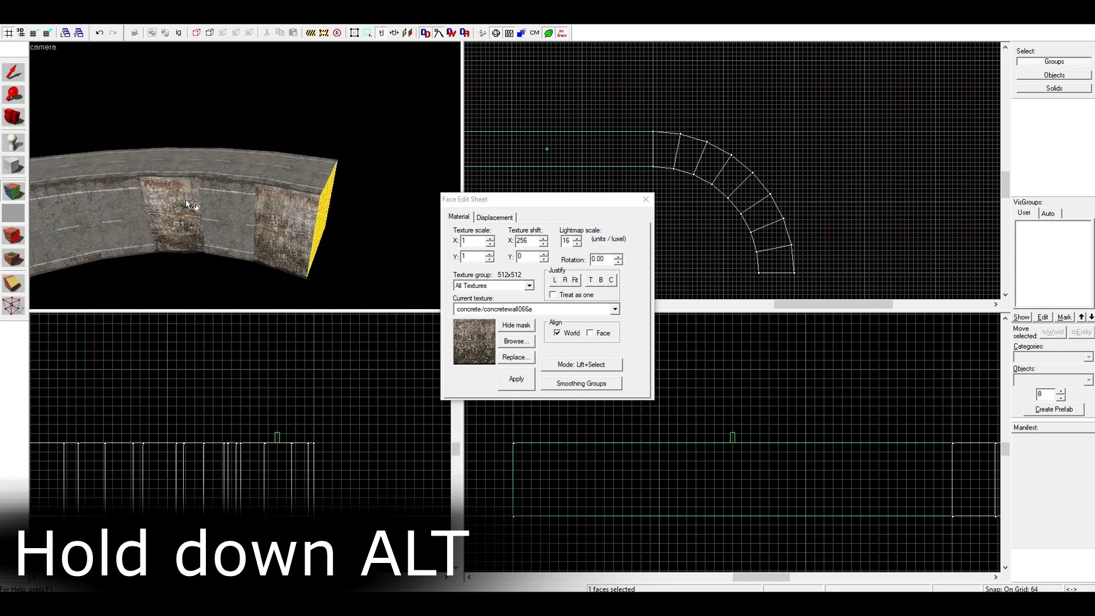
pyautogui.keyDown('alt'); pyautogui.rightClick(219, 205); pyautogui.keyUp('alt')
pyautogui.keyDown('alt'); pyautogui.rightClick(138, 200); pyautogui.keyUp('alt')
pyautogui.press('a')
pyautogui.press('a')
pyautogui.press('w')
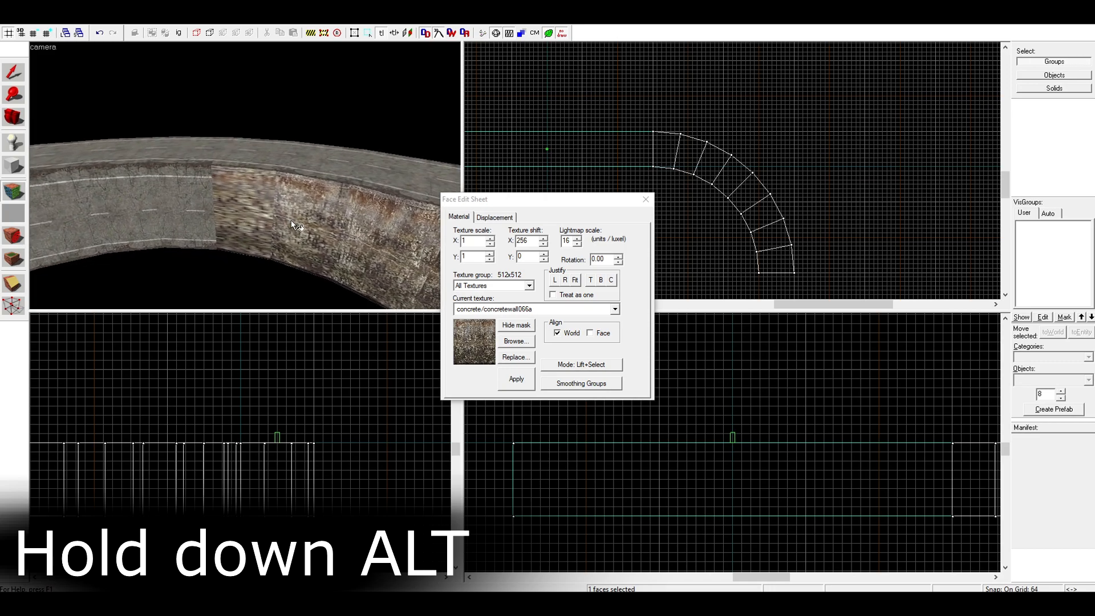
# Pick up the wall texture from inner side faces near the arch's far end and align it across their neighbours
pyautogui.press('s')
pyautogui.press('d')
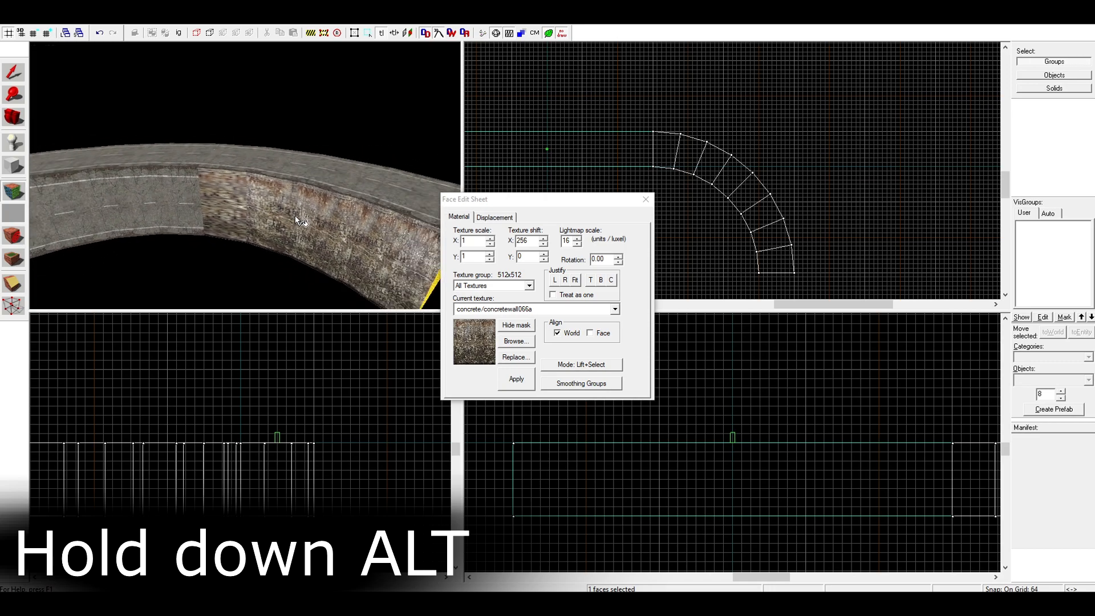
pyautogui.click(337, 233)
pyautogui.keyDown('alt'); pyautogui.rightClick(297, 218); pyautogui.keyUp('alt')
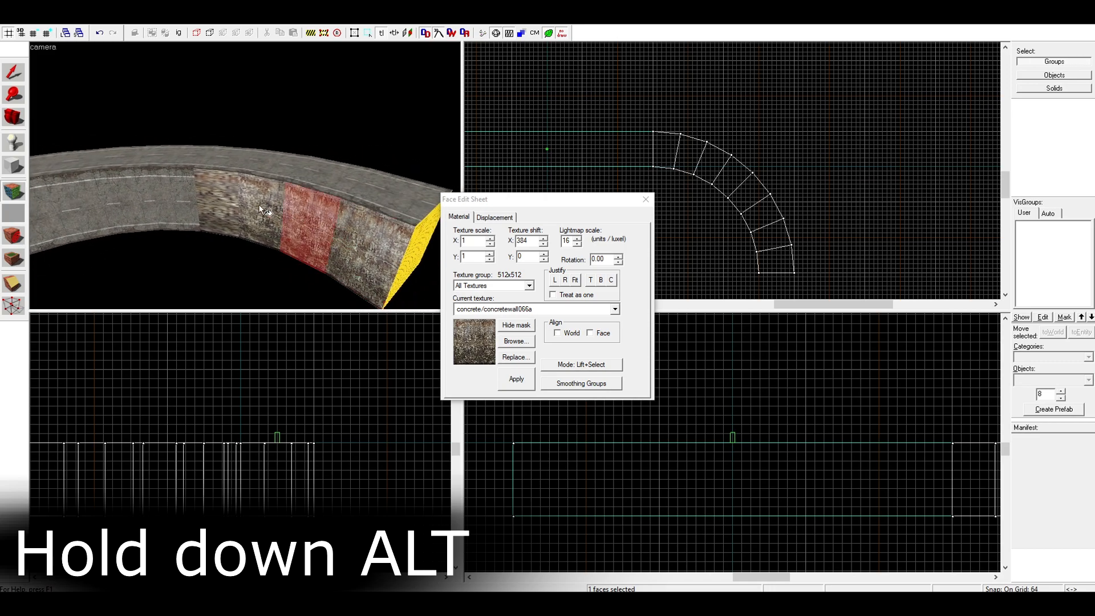
pyautogui.click(344, 241)
# Wrap the concrete wall texture over the arch's remaining inner faces and the straight block's inner side, then close the Face Edit Sheet
pyautogui.press('a')
pyautogui.press('s')
pyautogui.keyDown('alt'); pyautogui.rightClick(100, 211); pyautogui.keyUp('alt')
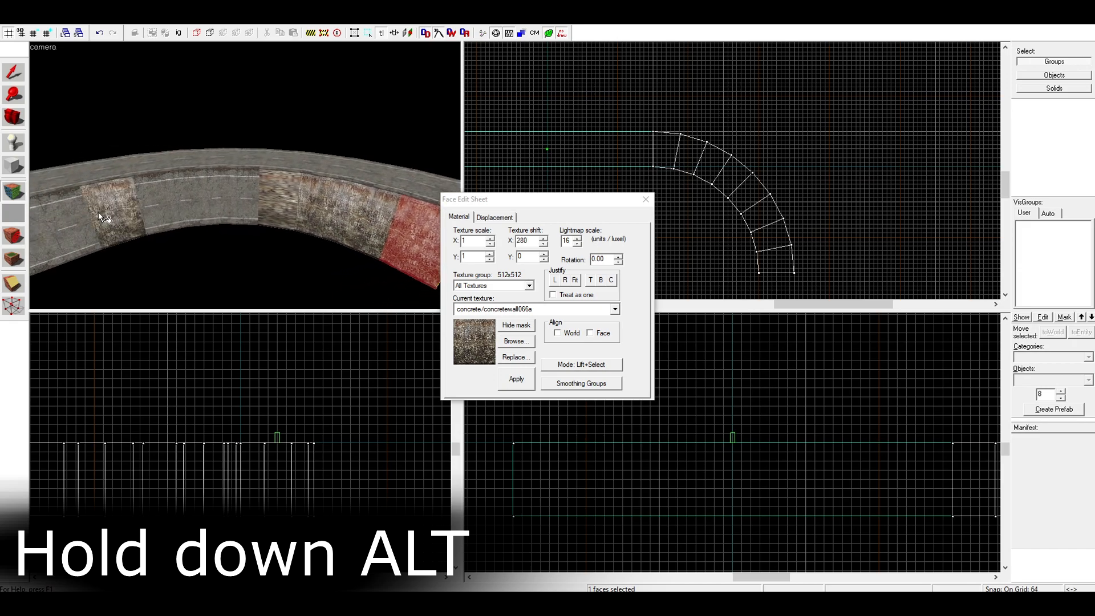
pyautogui.keyDown('alt'); pyautogui.rightClick(75, 219); pyautogui.keyUp('alt')
pyautogui.click(83, 219)
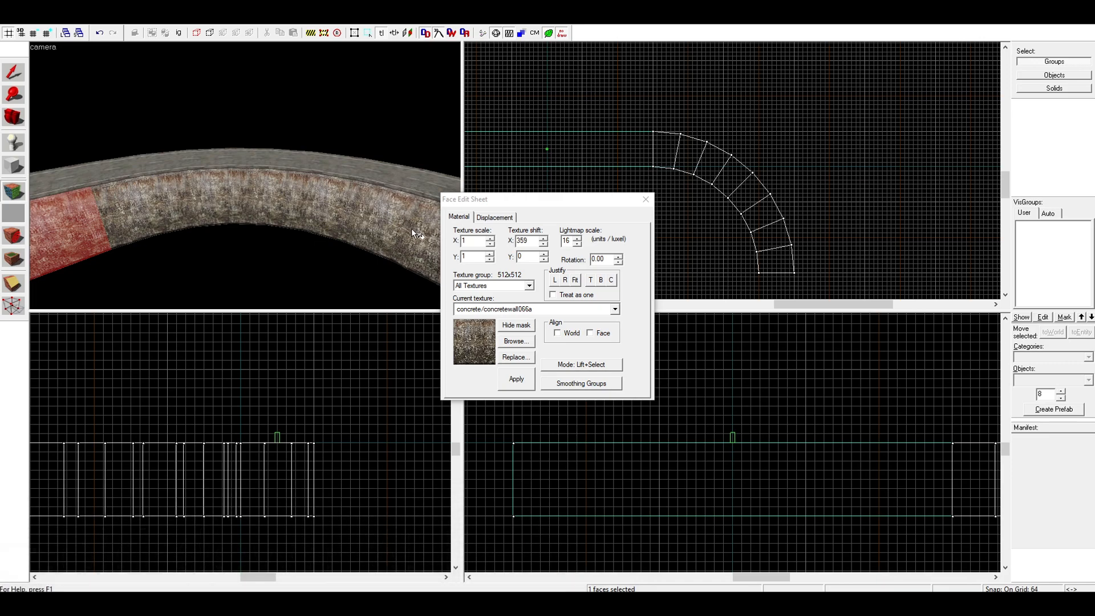
pyautogui.press('d')
pyautogui.press('a')
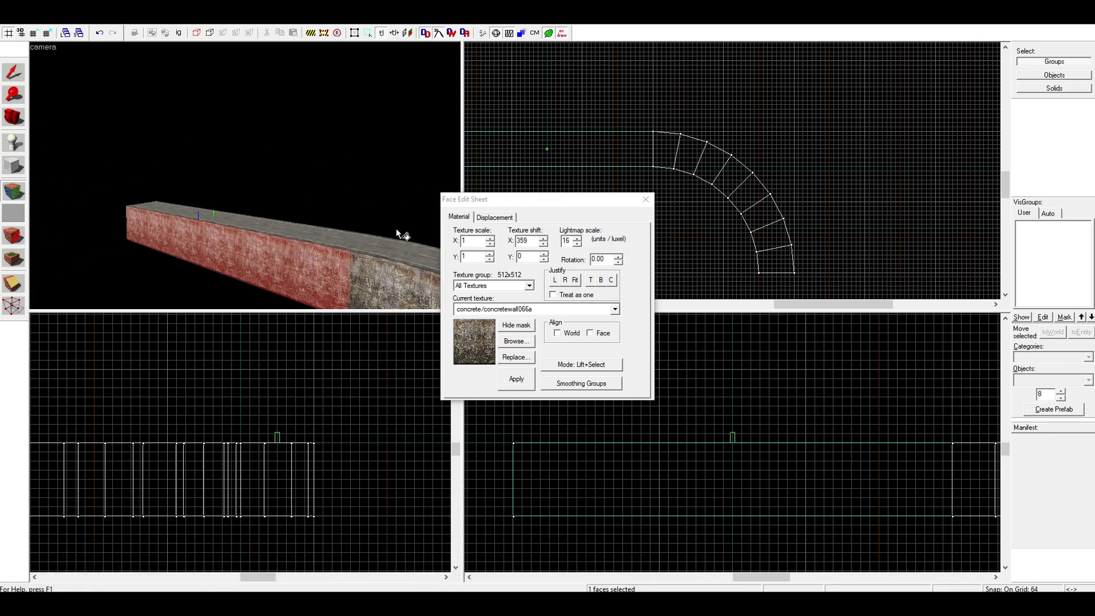
pyautogui.press('a')
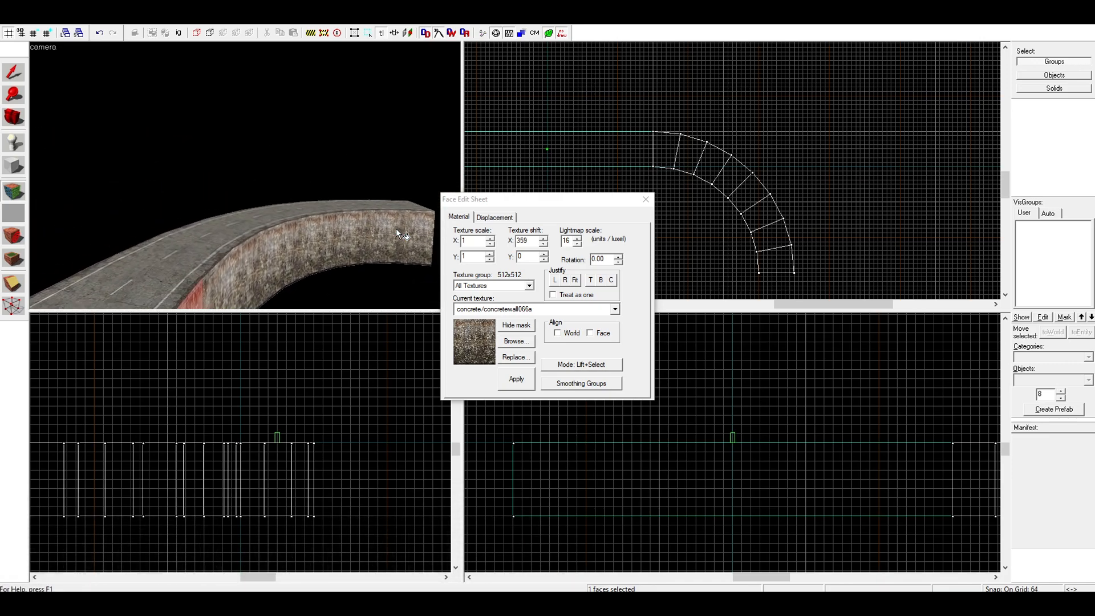
pyautogui.press('a')
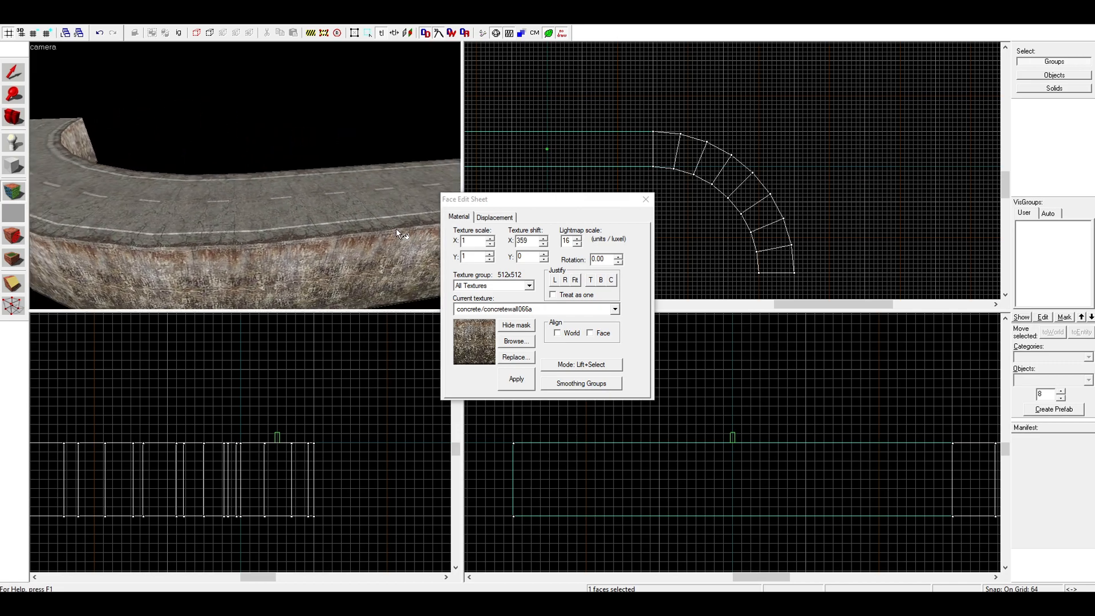
pyautogui.press('s')
pyautogui.click(650, 197)
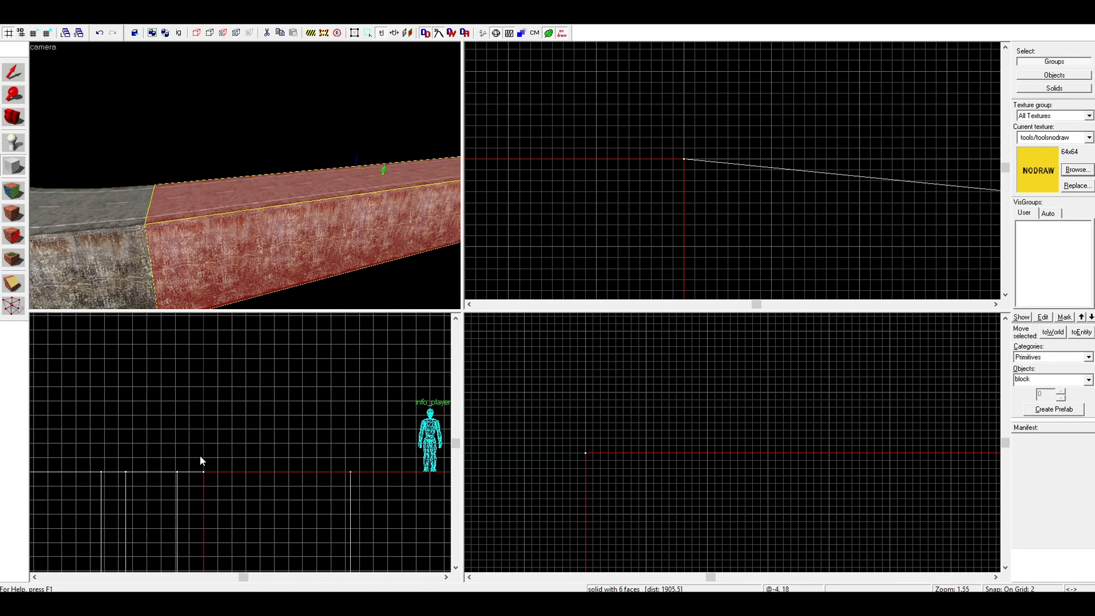
# Create a nodraw block 3072 units long, 2 wide and 32 high along the straight road's outer edge
pyautogui.scroll(8, 201, 458)
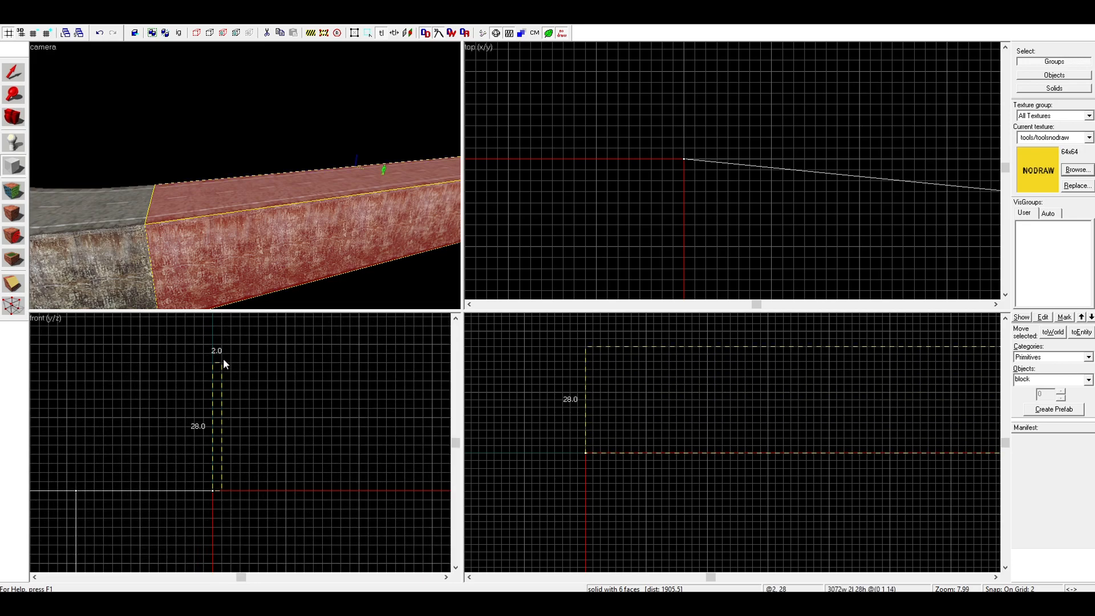
pyautogui.moveTo(224, 340); pyautogui.dragTo(224, 340)
pyautogui.press('w')
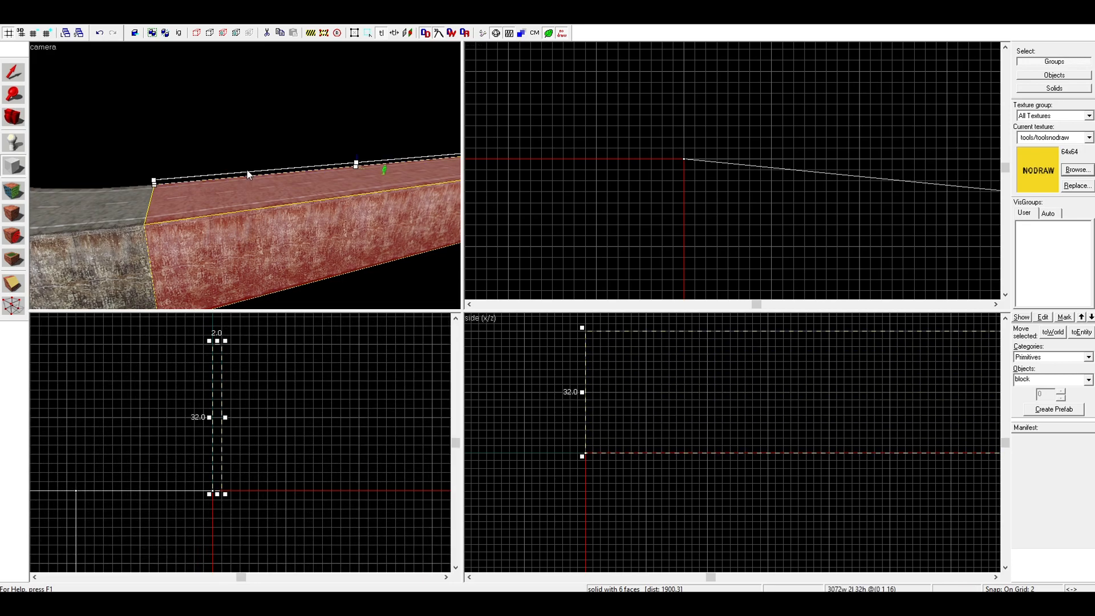
pyautogui.press('w')
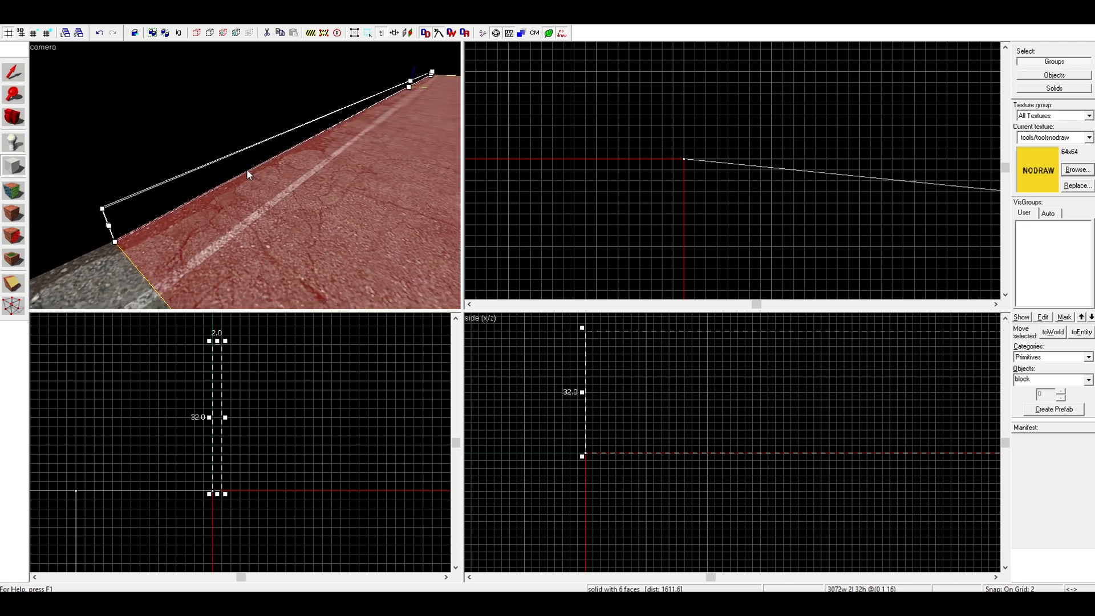
pyautogui.press('Return')
pyautogui.press('w')
# Filter the textures by "rail", choose metal/metalrail006a and apply it to the thin block's face toward the road
pyautogui.click(13, 190)
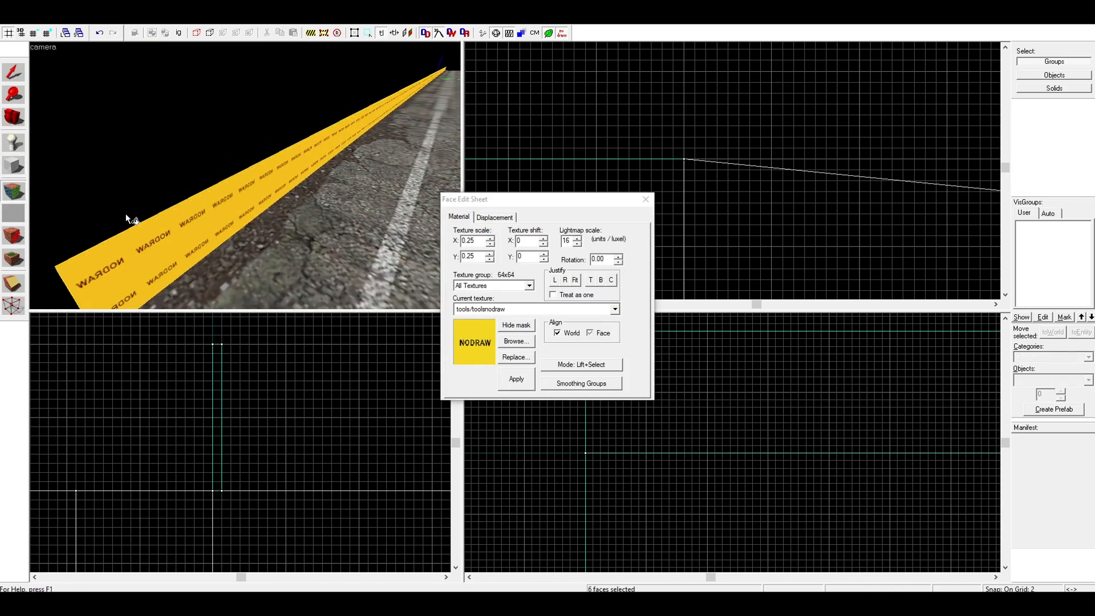
pyautogui.click(527, 341)
pyautogui.write('rai')
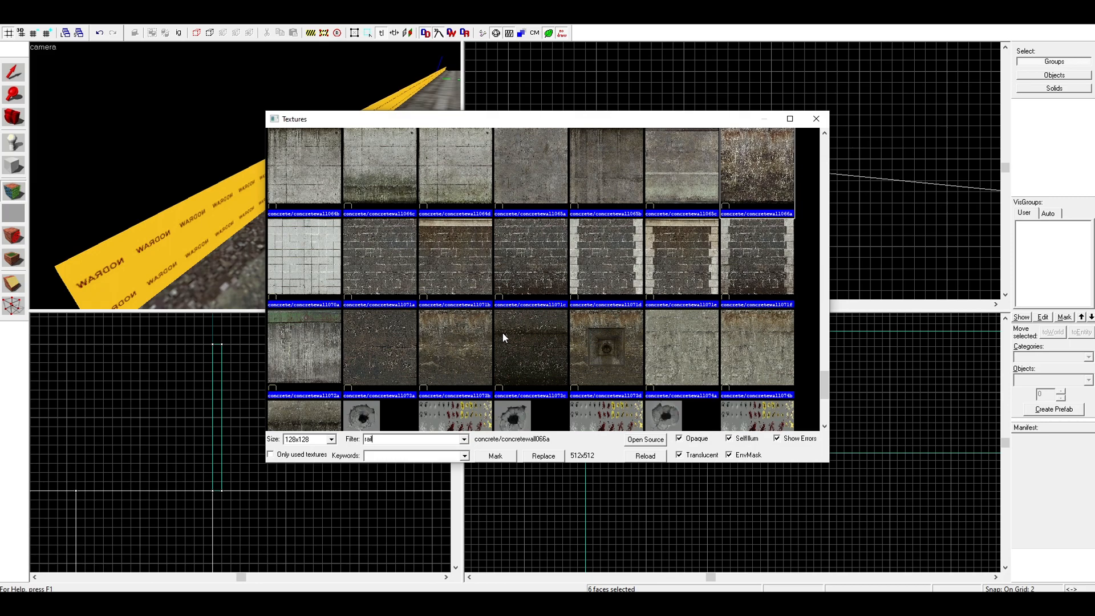
pyautogui.write('l')
pyautogui.doubleClick(515, 285)
pyautogui.press('w')
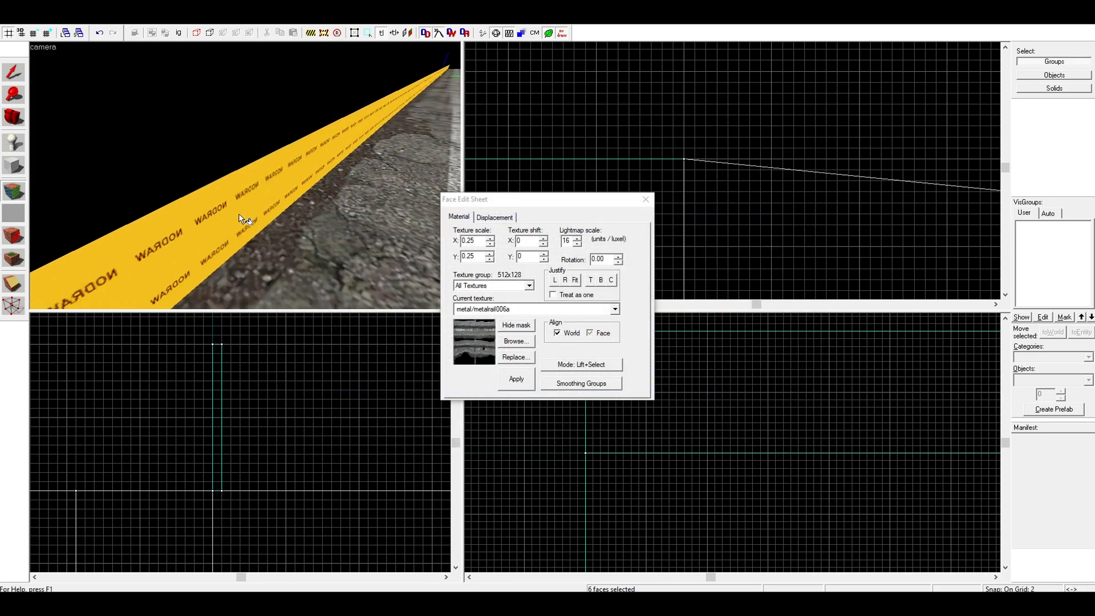
pyautogui.press('s')
pyautogui.press('z')
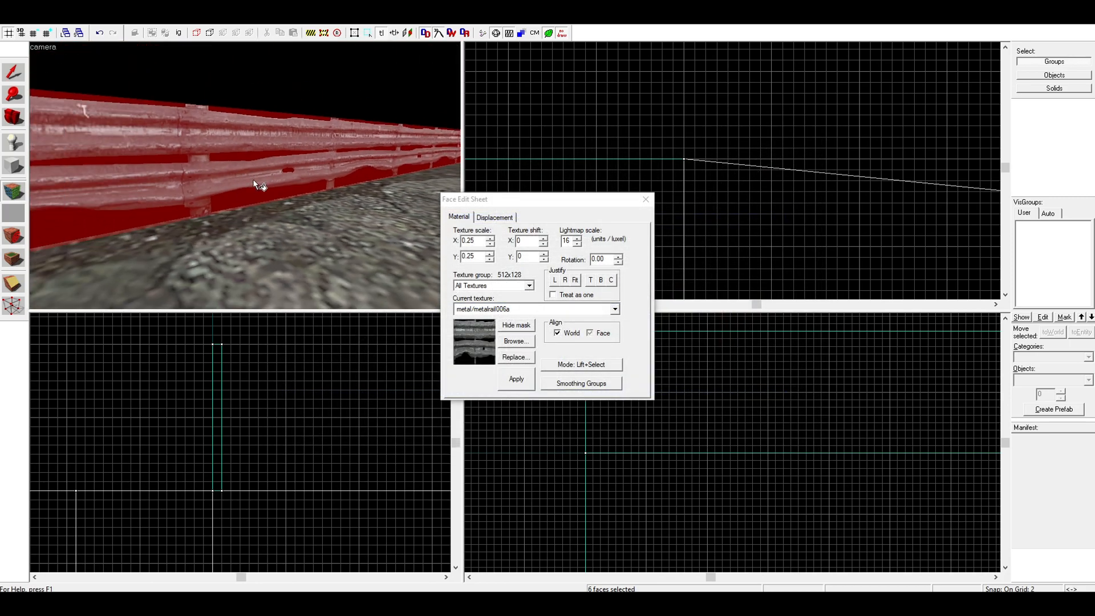
pyautogui.click(273, 174)
pyautogui.press('z')
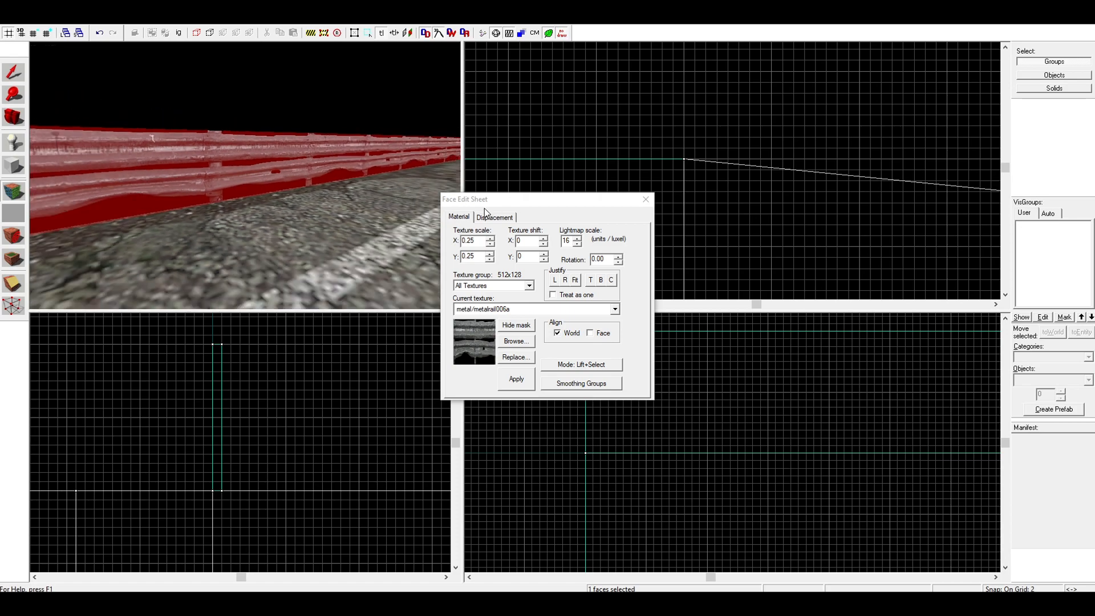
# Apply the metal rail texture to the thin block's outward-facing side and close the Face Edit Sheet
pyautogui.press('a')
pyautogui.press('z')
pyautogui.rightClick(400, 195)
pyautogui.press('z')
pyautogui.press('d')
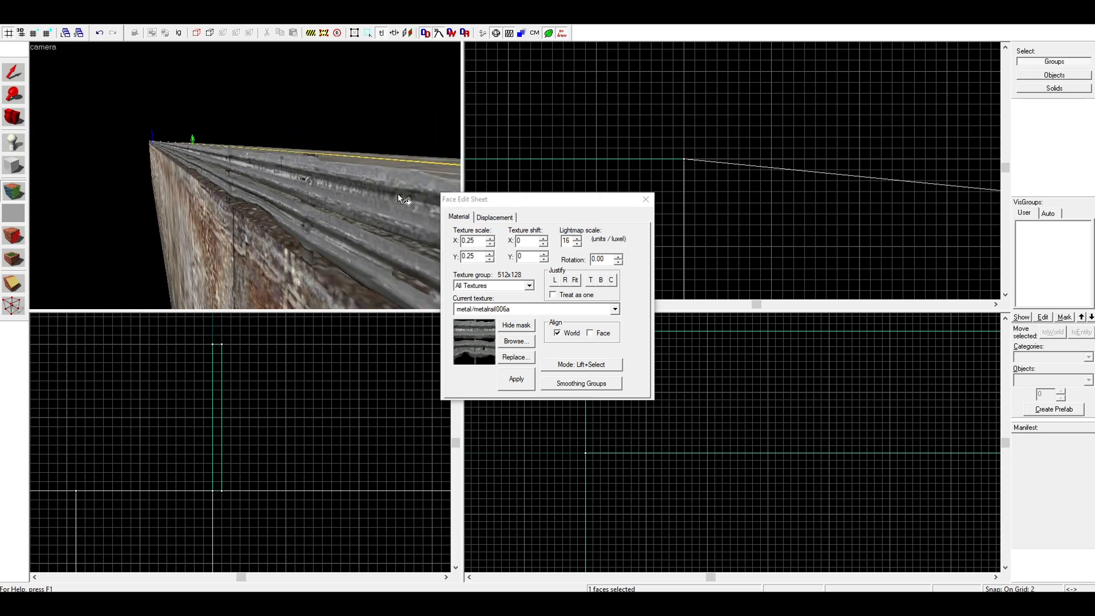
pyautogui.press('z')
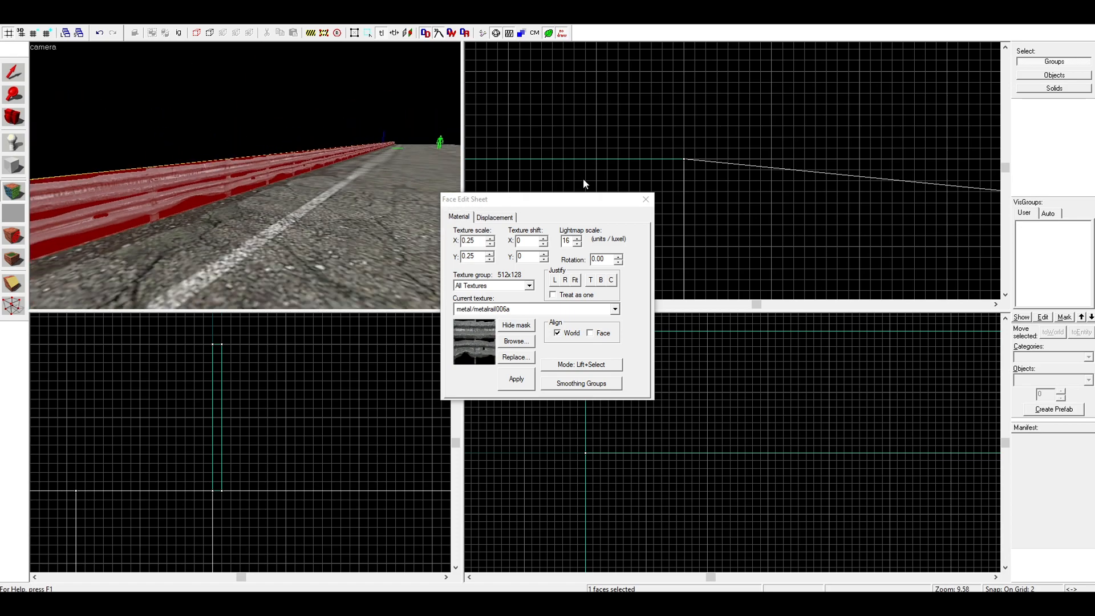
pyautogui.click(644, 199)
# Copy the metal guardrail block from the straight road's first edge onto its opposite edge
pyautogui.click(308, 156)
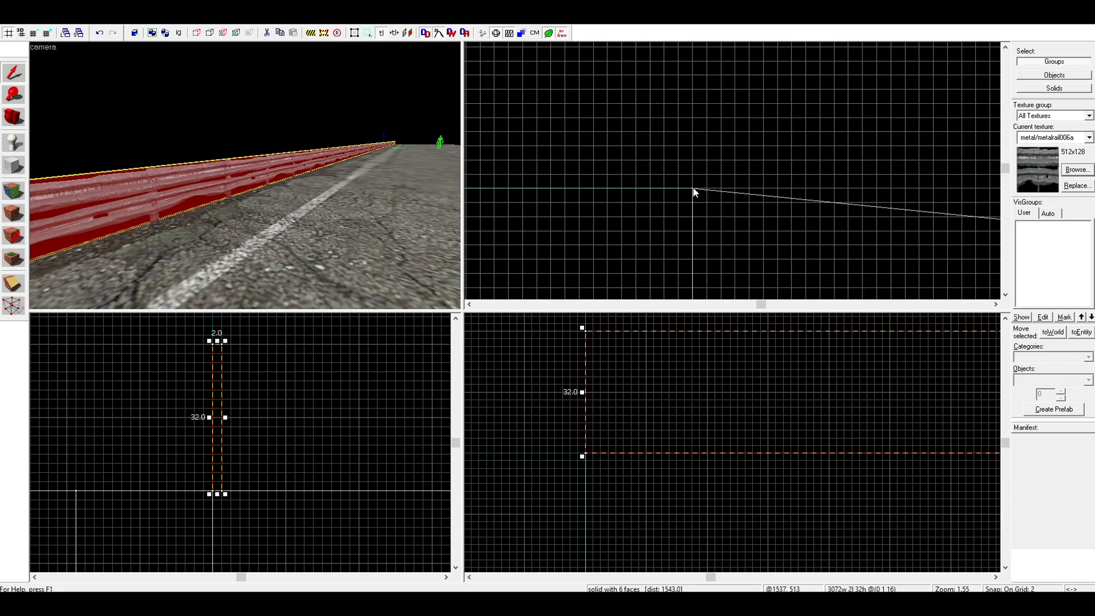
pyautogui.scroll(-9, 692, 187)
pyautogui.scroll(13, 679, 276)
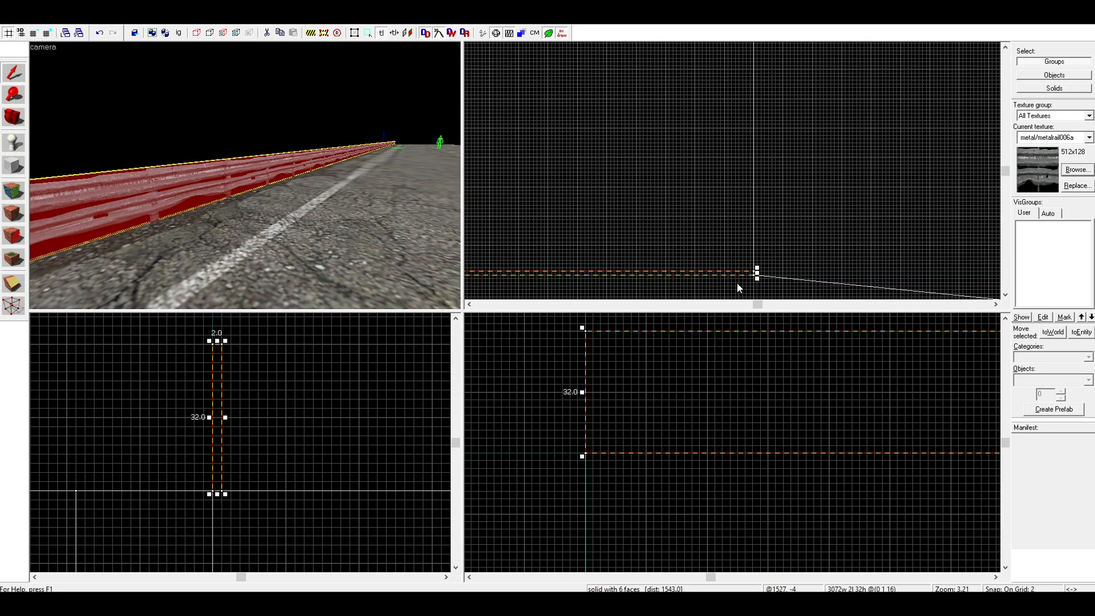
pyautogui.scroll(-1, 741, 277)
pyautogui.moveTo(748, 271)
pyautogui.keyDown('shift'); pyautogui.mouseDown()
pyautogui.moveTo(754, 186)
pyautogui.moveTo(741, 190)
pyautogui.moveTo(738, 130)
pyautogui.moveTo(759, 72)
pyautogui.moveTo(758, 119)
pyautogui.mouseUp(); pyautogui.keyUp('shift')
pyautogui.scroll(-11, 742, 190)
pyautogui.scroll(12, 741, 109)
pyautogui.scroll(6, 759, 77)
# Examine both guardrails along the straight road and where they end at the curve
pyautogui.press('z')
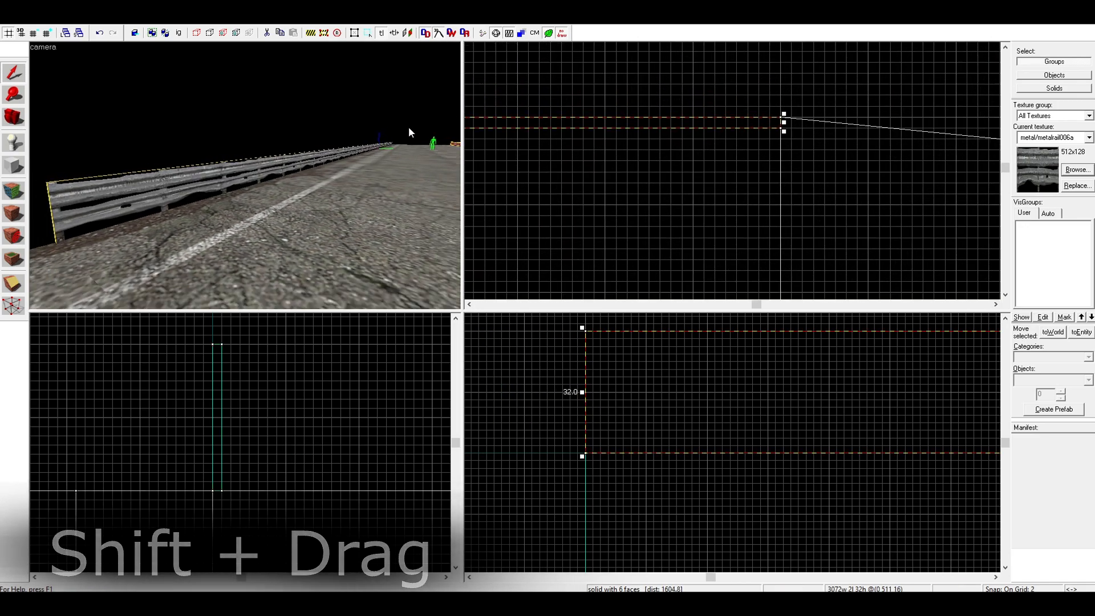
pyautogui.press('d')
pyautogui.press('d')
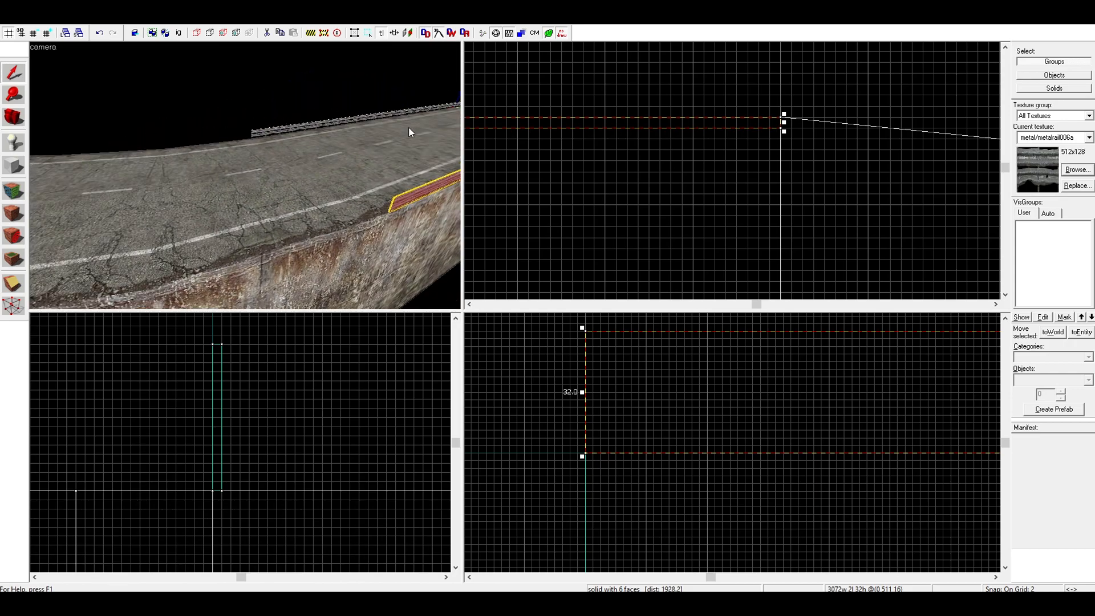
pyautogui.press('d')
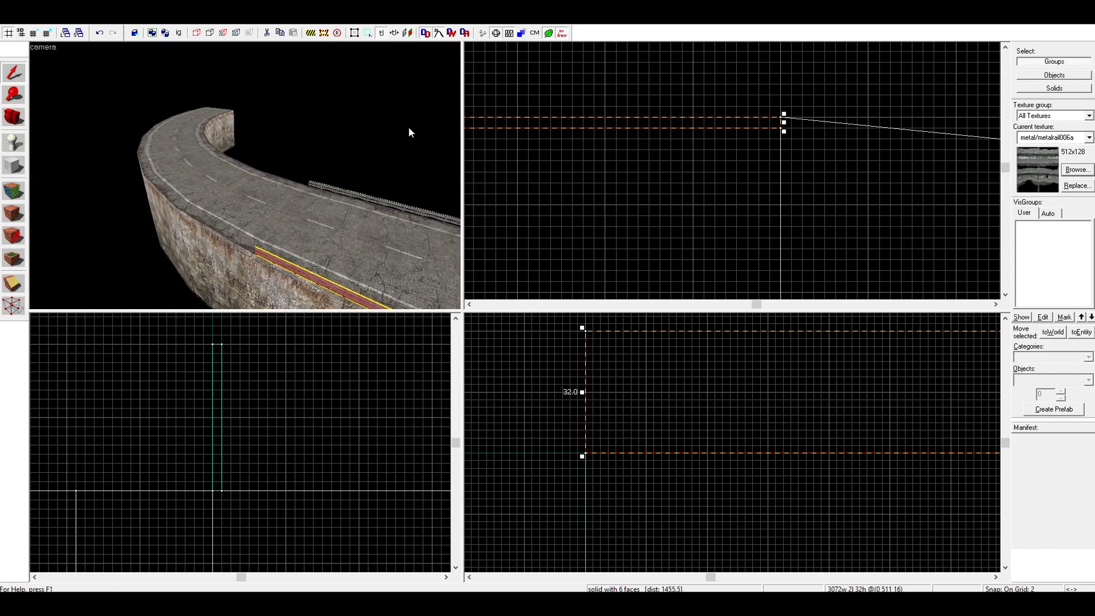
pyautogui.press('a')
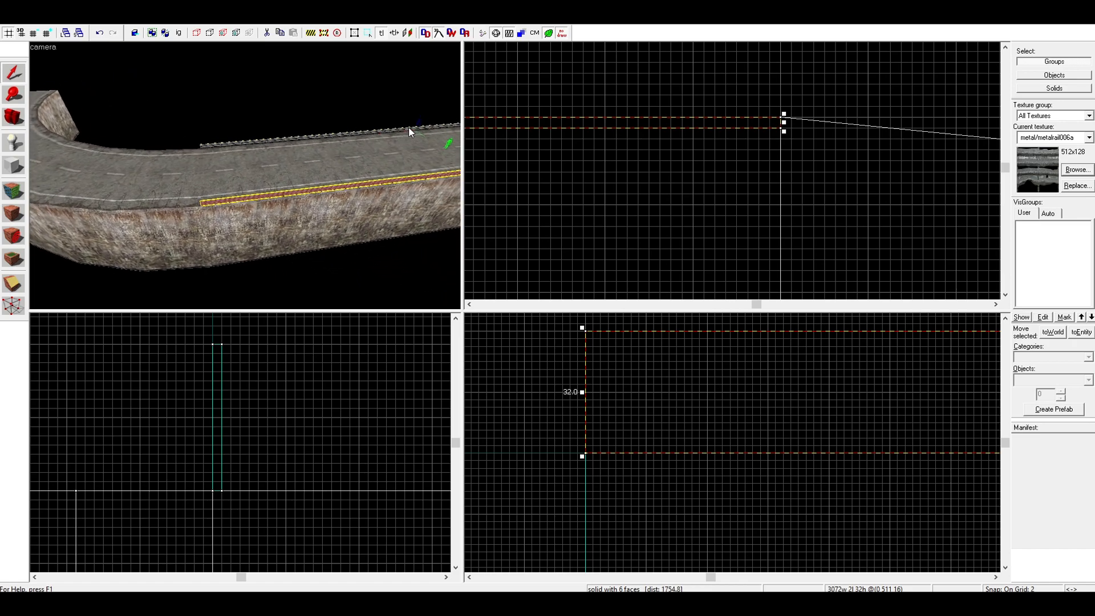
pyautogui.press('a')
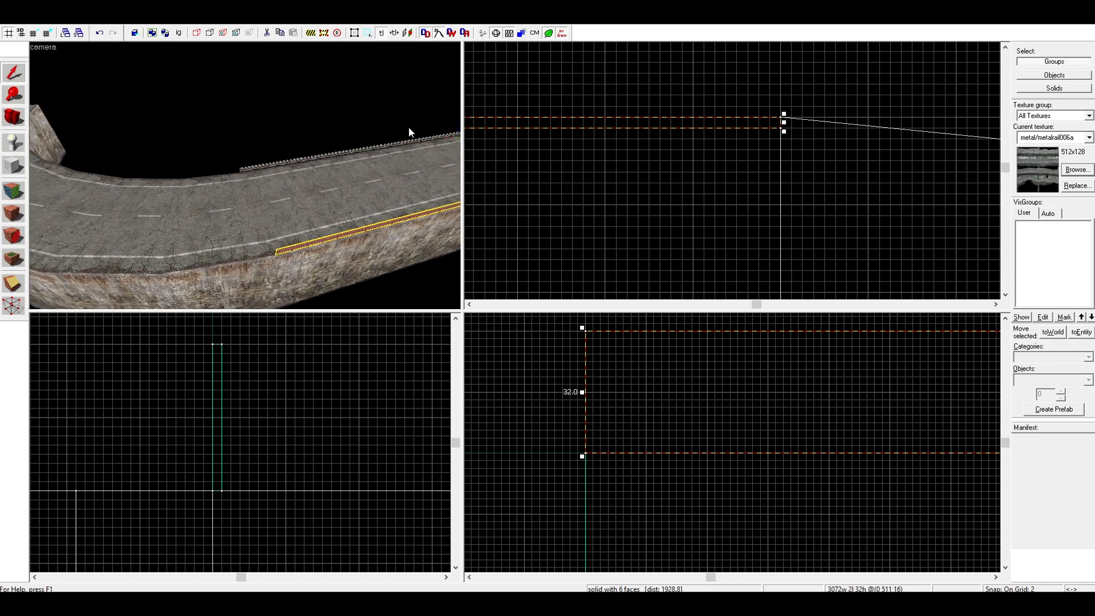
pyautogui.press('a')
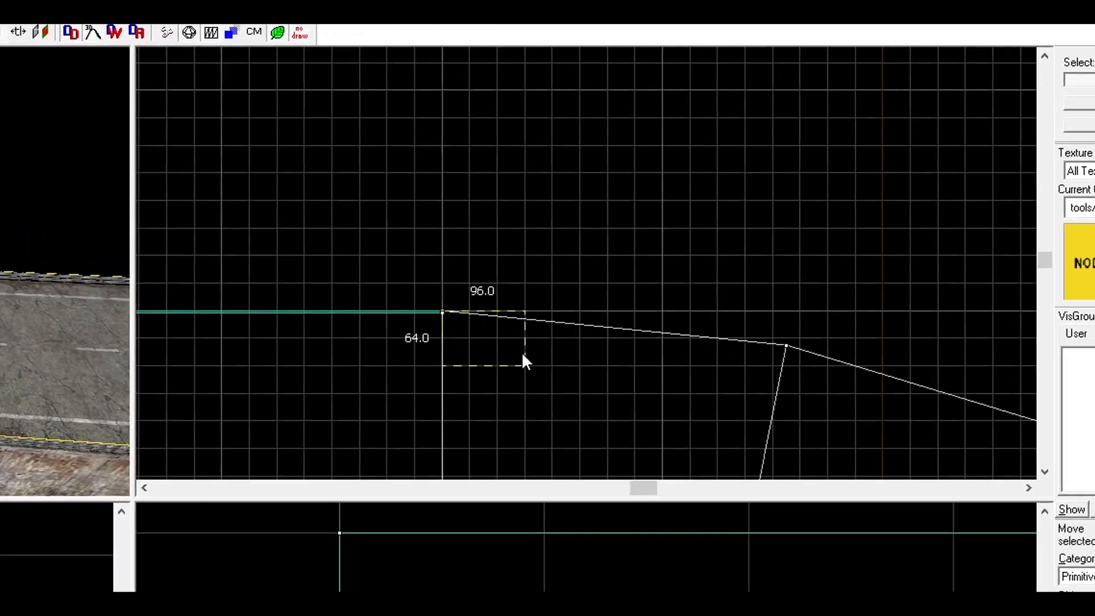
# Create a nodraw arch 2048 by 2048 units and 32 high, with wall width 1, 8 sides and a 90-degree arc
pyautogui.moveTo(522, 351); pyautogui.dragTo(552, 419)
pyautogui.scroll(-4, 649, 391)
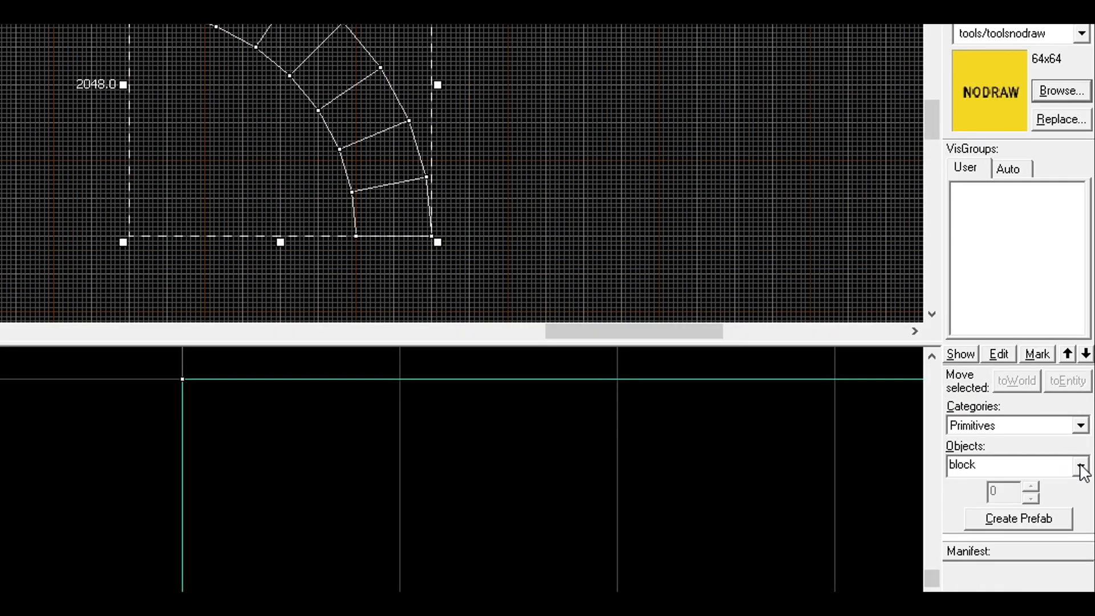
pyautogui.click(1081, 467)
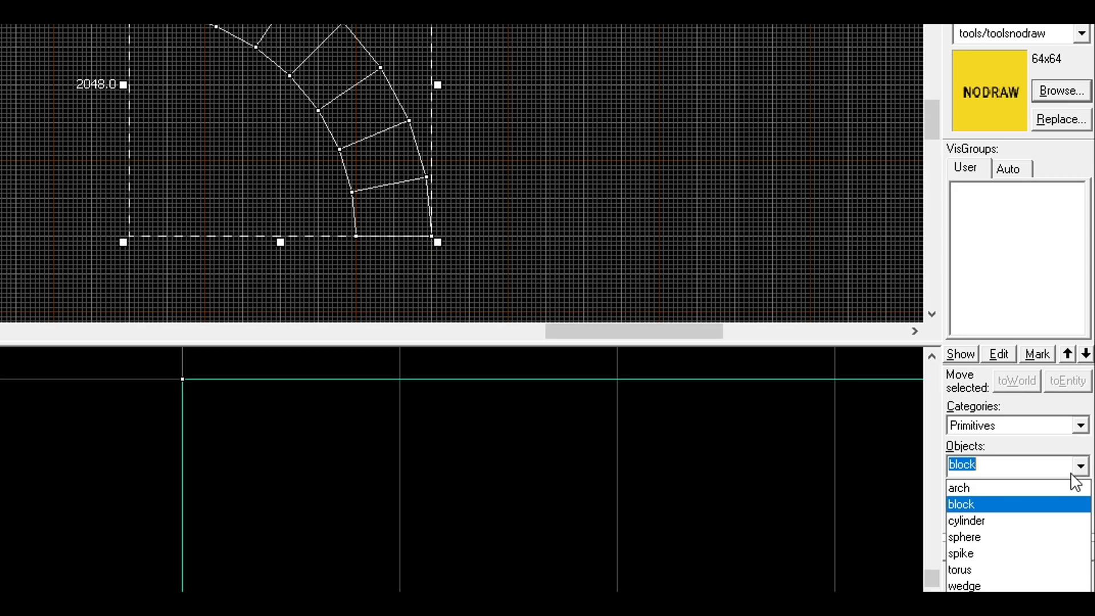
pyautogui.click(1030, 488)
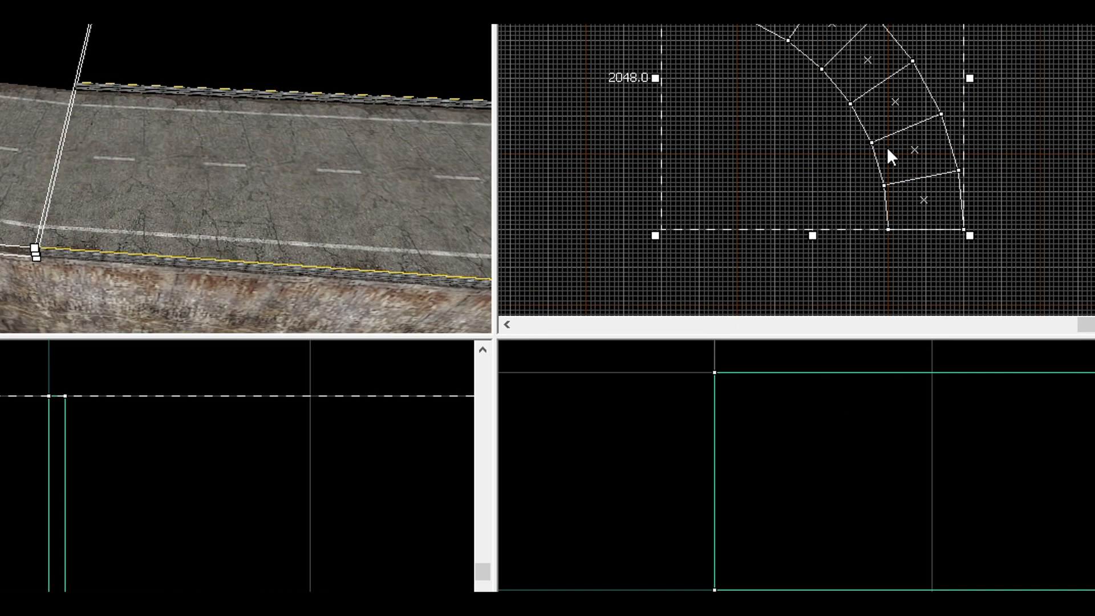
pyautogui.press('Return')
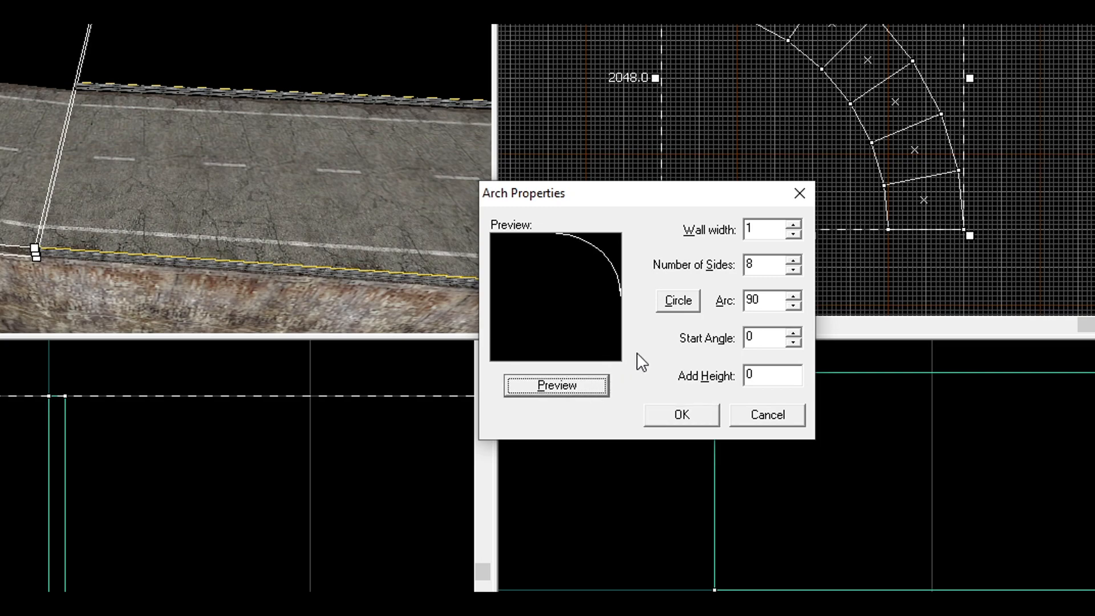
pyautogui.click(715, 414)
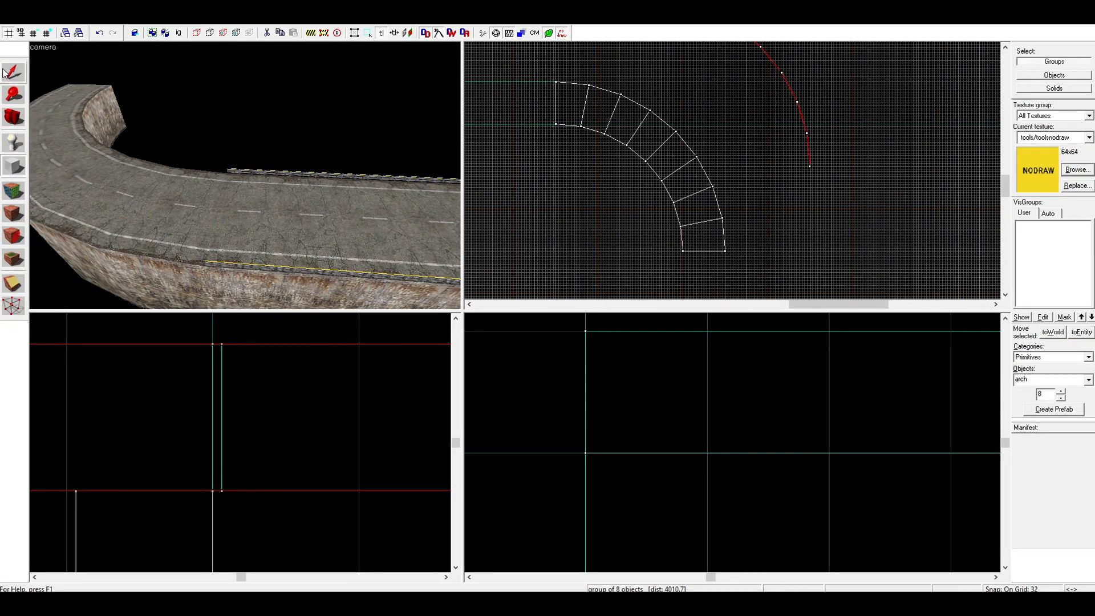
# Move the thin nodraw arch onto the curved road's outer edge so that its segments line up with the road
pyautogui.click(4, 72)
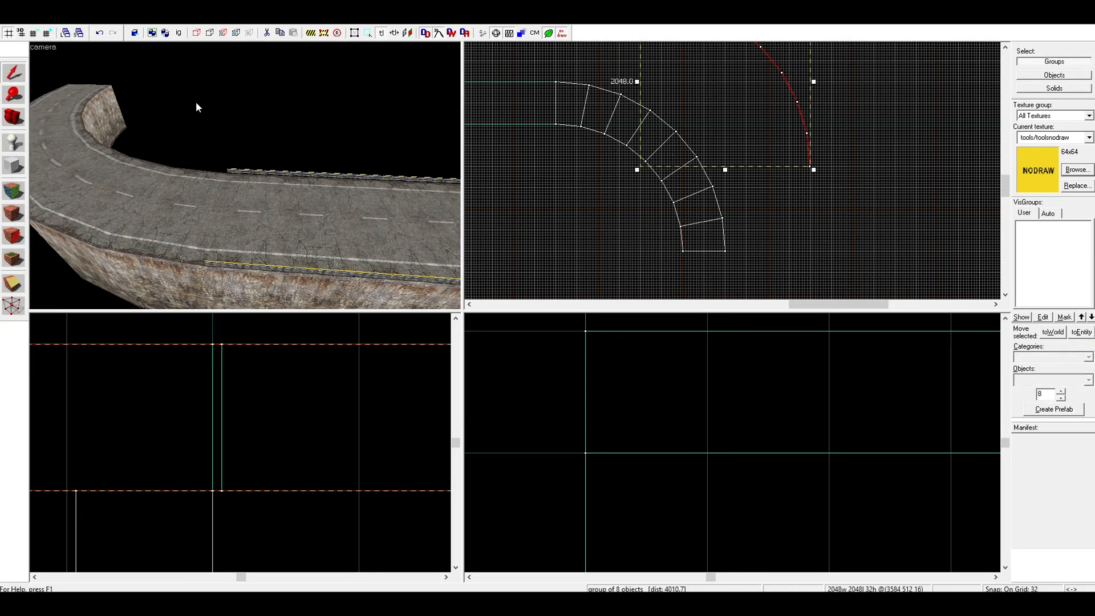
pyautogui.moveTo(758, 112); pyautogui.dragTo(681, 172)
pyautogui.press('z')
pyautogui.press('w')
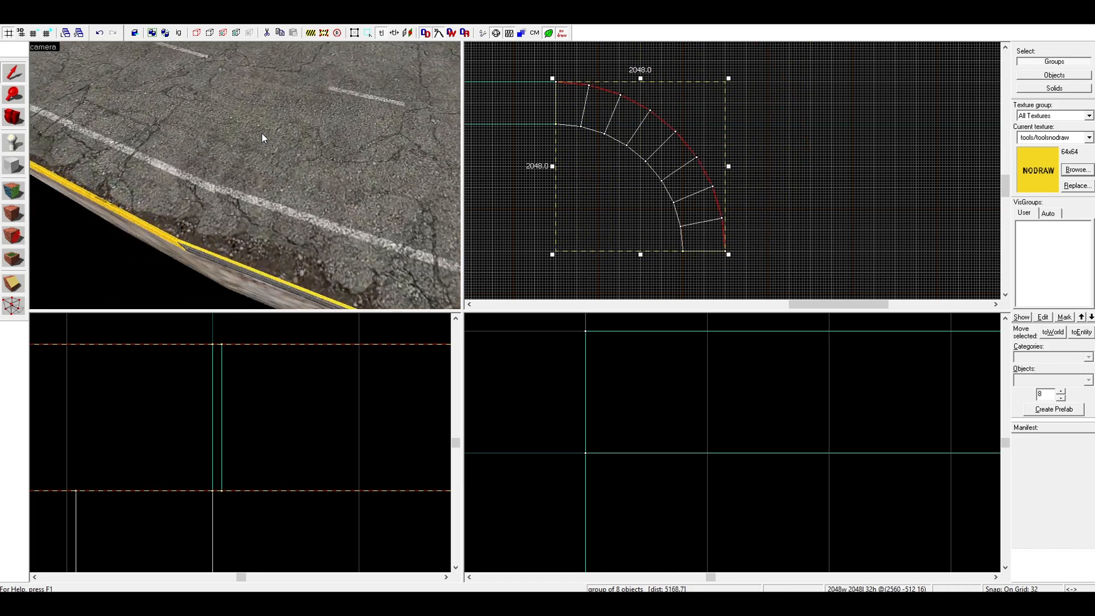
pyautogui.press('s')
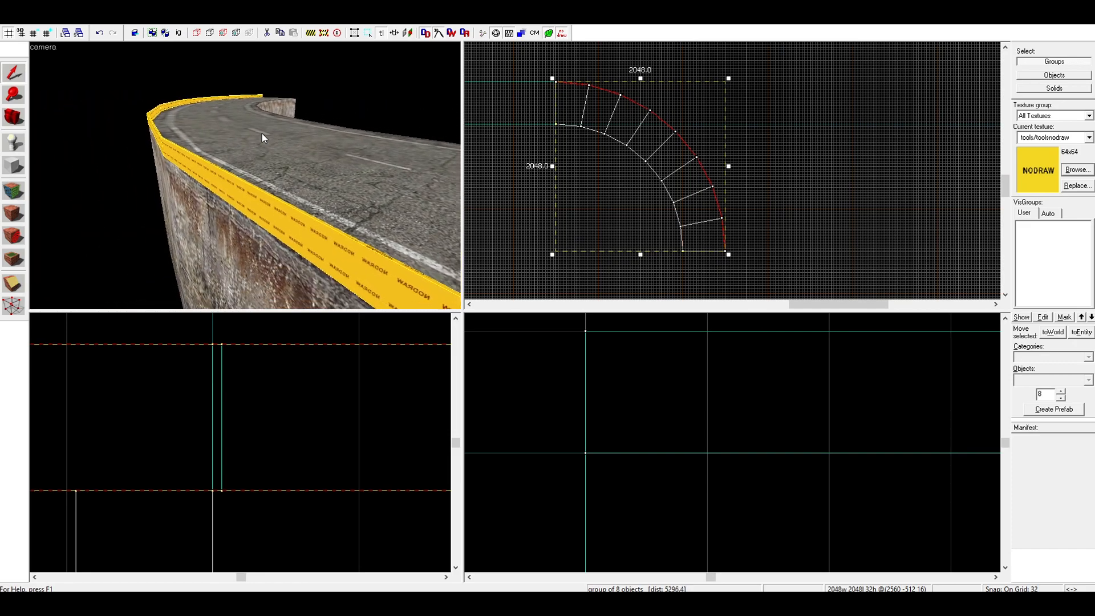
pyautogui.press('w')
pyautogui.press('z')
# Lift the metal rail texture from the straight guardrail and wrap it with aligned seams over the curved guardrail's outward-facing sides
pyautogui.click(14, 190)
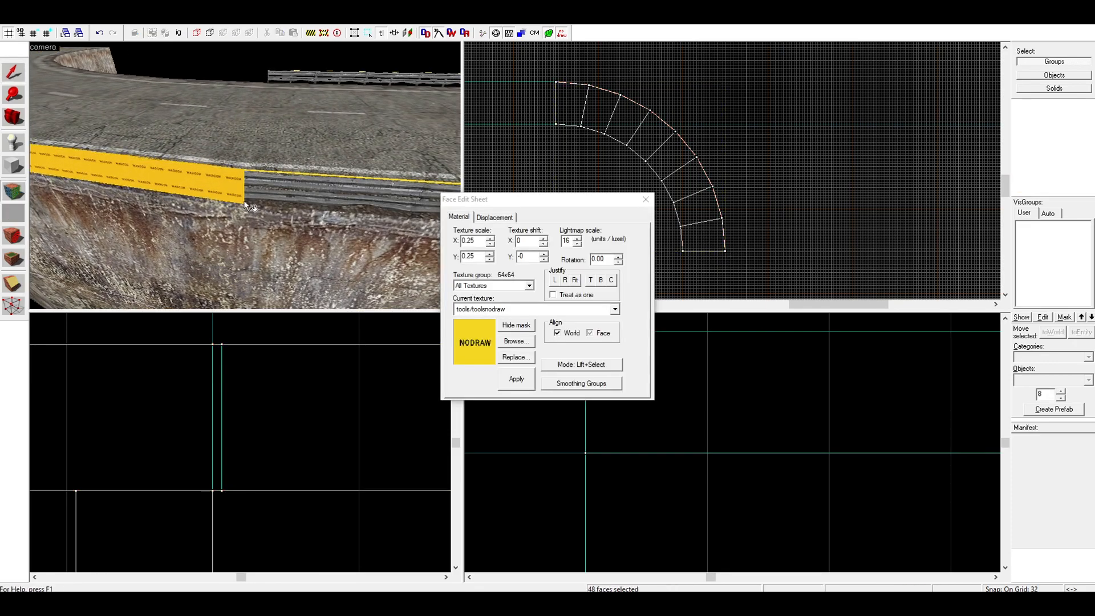
pyautogui.click(276, 190)
pyautogui.press('a')
pyautogui.keyDown('alt'); pyautogui.rightClick(295, 179); pyautogui.keyUp('alt')
pyautogui.press('a')
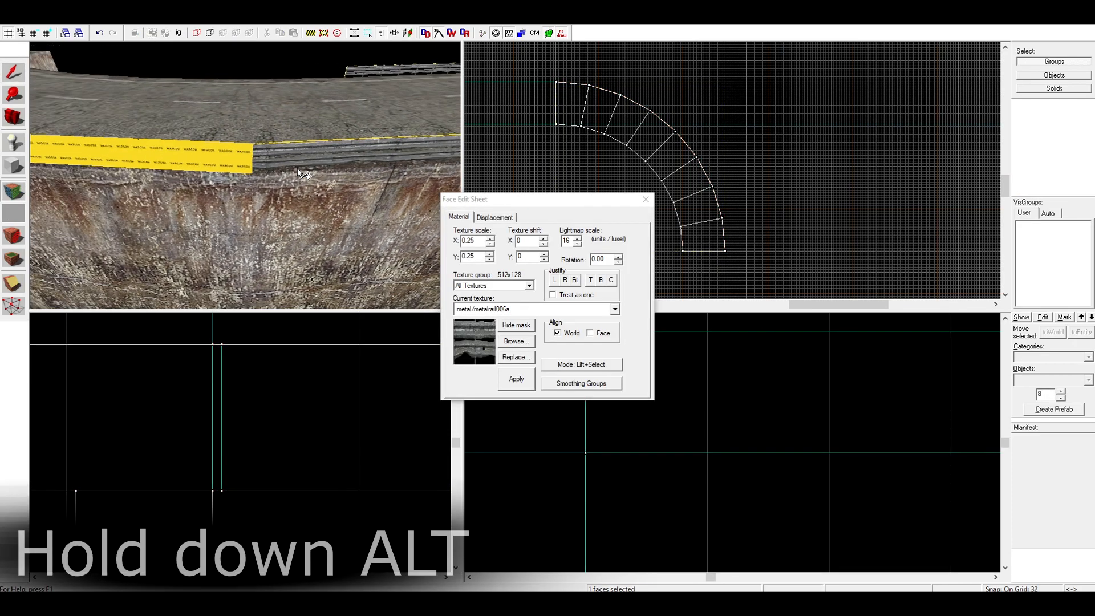
pyautogui.keyDown('alt'); pyautogui.rightClick(257, 148); pyautogui.keyUp('alt')
pyautogui.press('a')
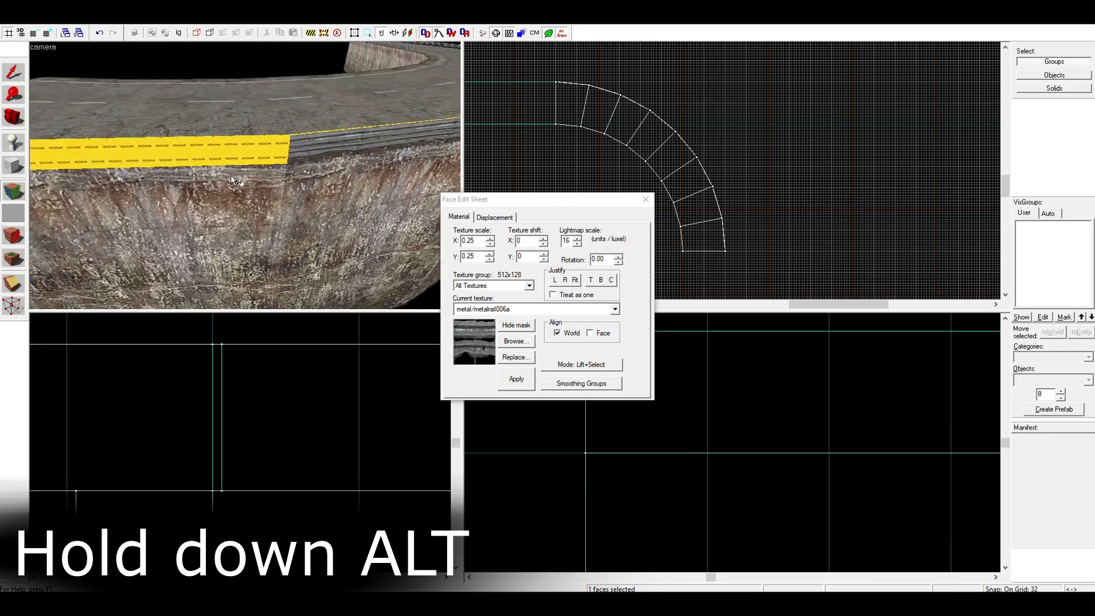
pyautogui.keyDown('alt'); pyautogui.rightClick(255, 155); pyautogui.keyUp('alt')
pyautogui.press('w')
pyautogui.keyDown('alt'); pyautogui.rightClick(250, 160); pyautogui.keyUp('alt')
# Wrap the metal rail texture along the curved guardrail's road-facing sides and close the Face Edit Sheet
pyautogui.press('a')
pyautogui.keyDown('alt'); pyautogui.rightClick(203, 160); pyautogui.keyUp('alt')
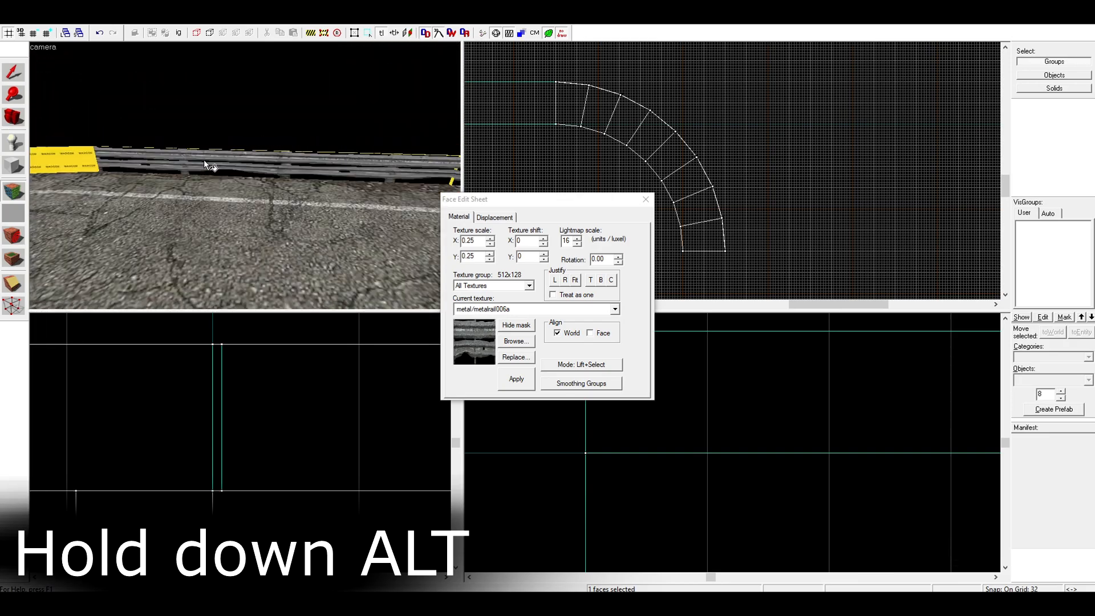
pyautogui.keyDown('alt'); pyautogui.rightClick(199, 162); pyautogui.keyUp('alt')
pyautogui.press('s')
pyautogui.press('d')
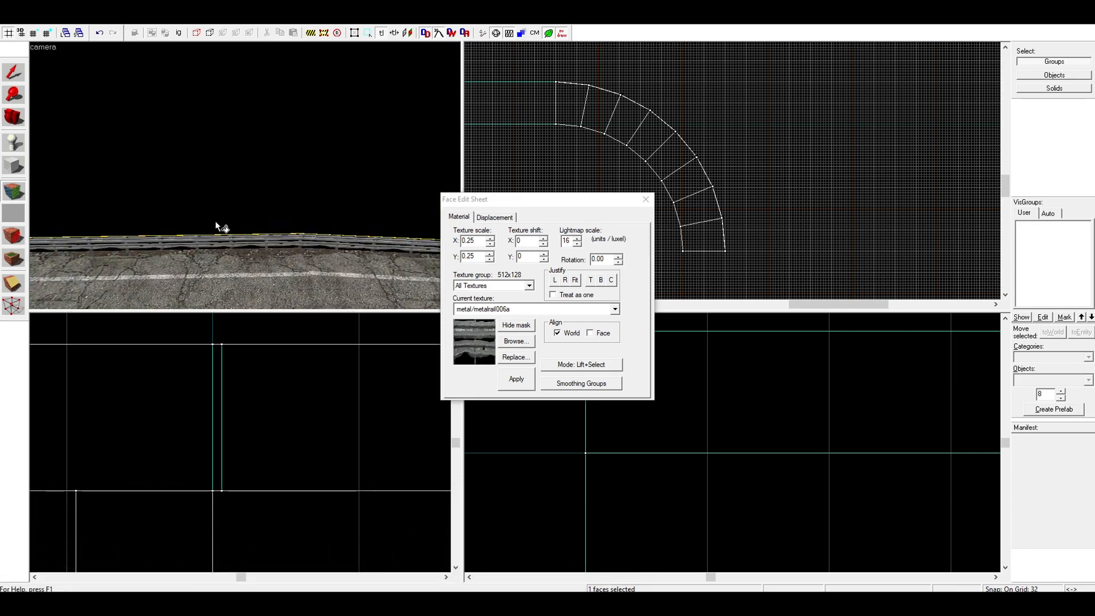
pyautogui.press('w')
pyautogui.click(651, 199)
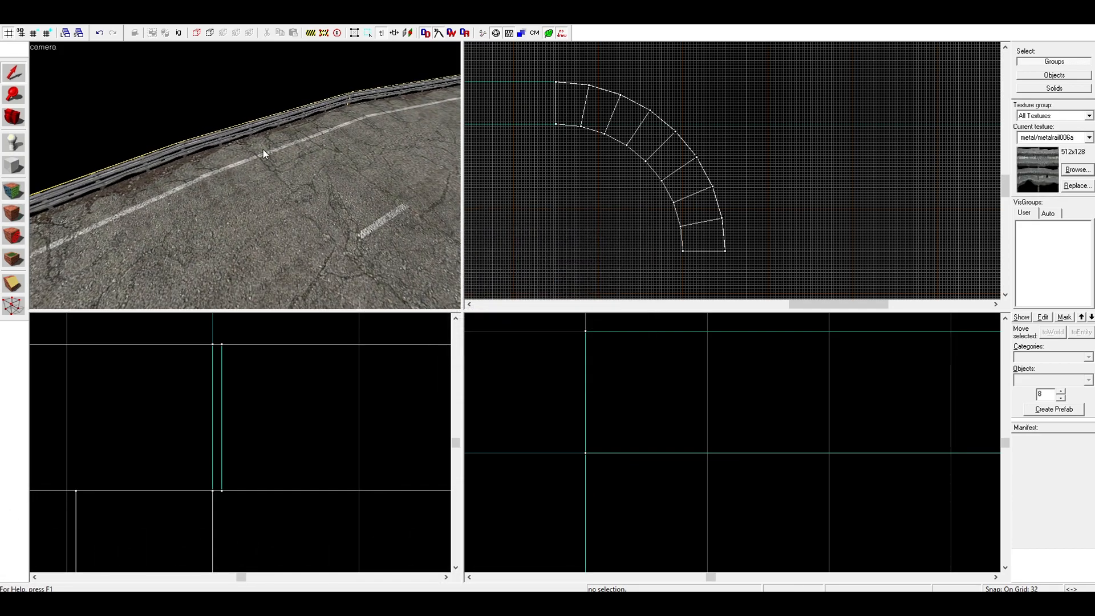
# With solid selection, draw a diagonal clip line across the arch's first road segment from its inner corner at the straight road
pyautogui.press('z')
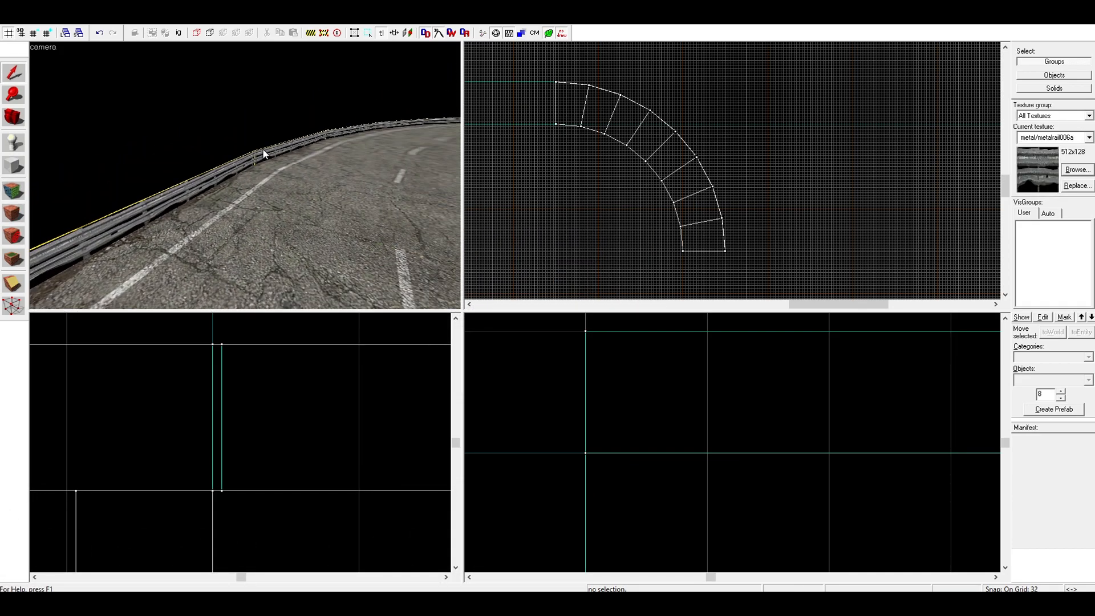
pyautogui.press('w')
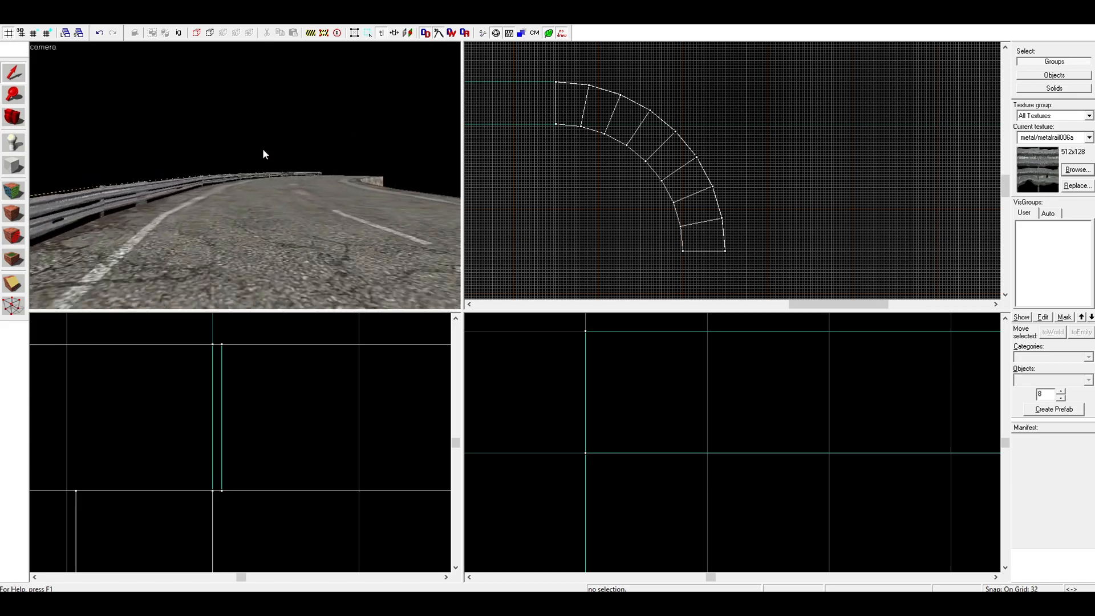
pyautogui.press('s')
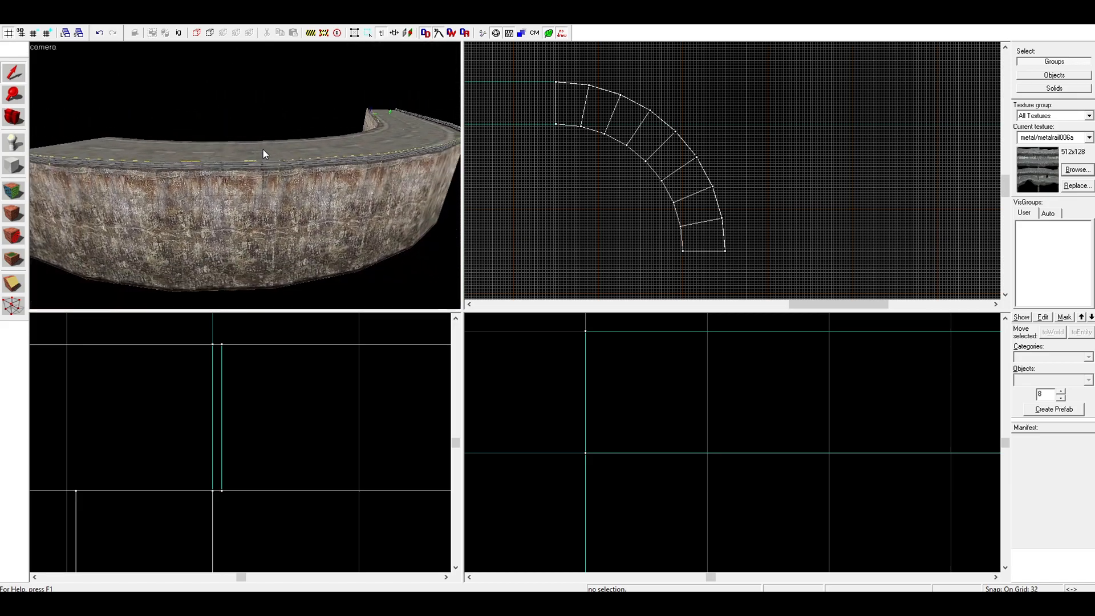
pyautogui.press('w')
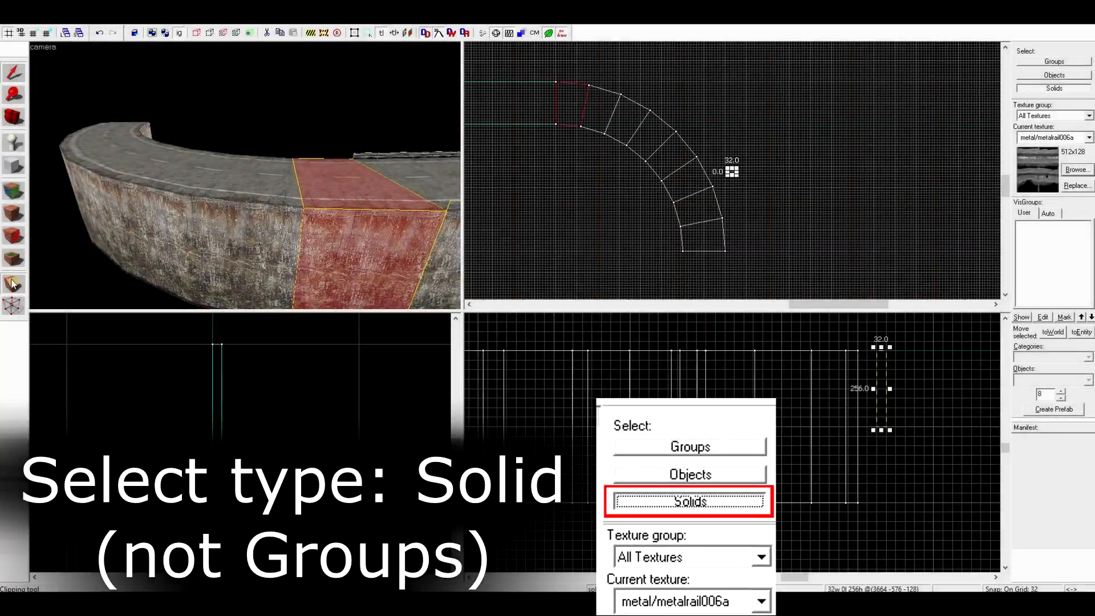
pyautogui.scroll(6, 549, 69)
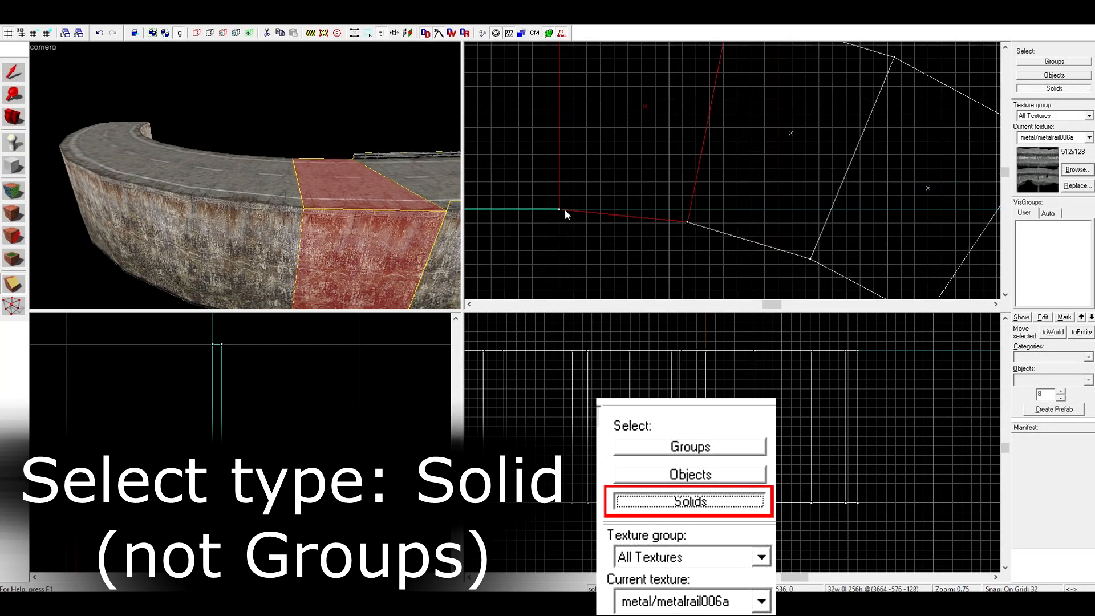
pyautogui.scroll(8, 564, 210)
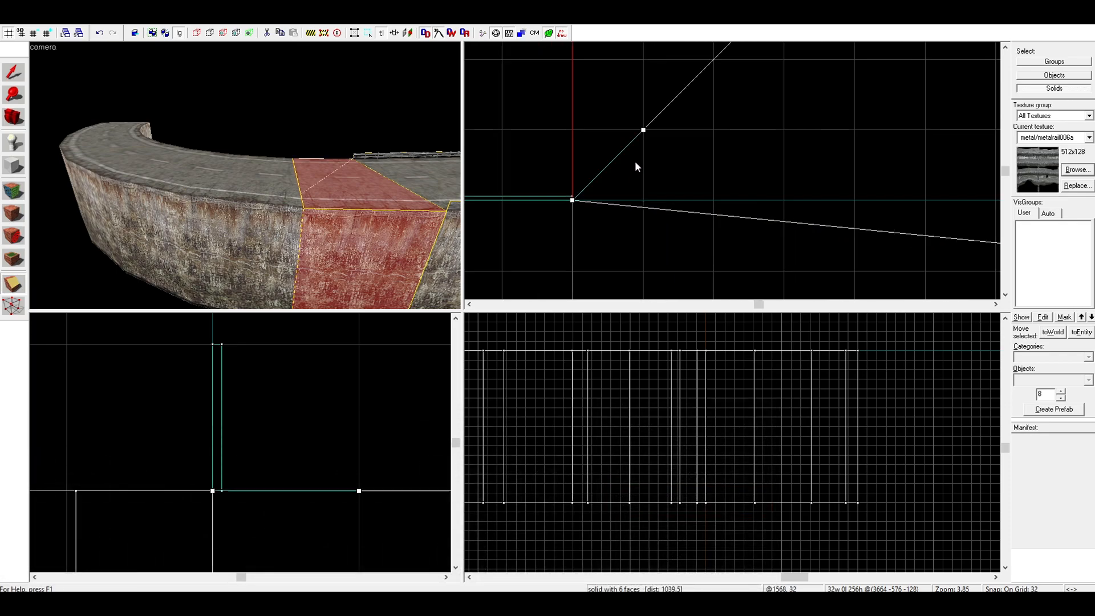
pyautogui.scroll(-5, 639, 170)
pyautogui.scroll(3, 702, 94)
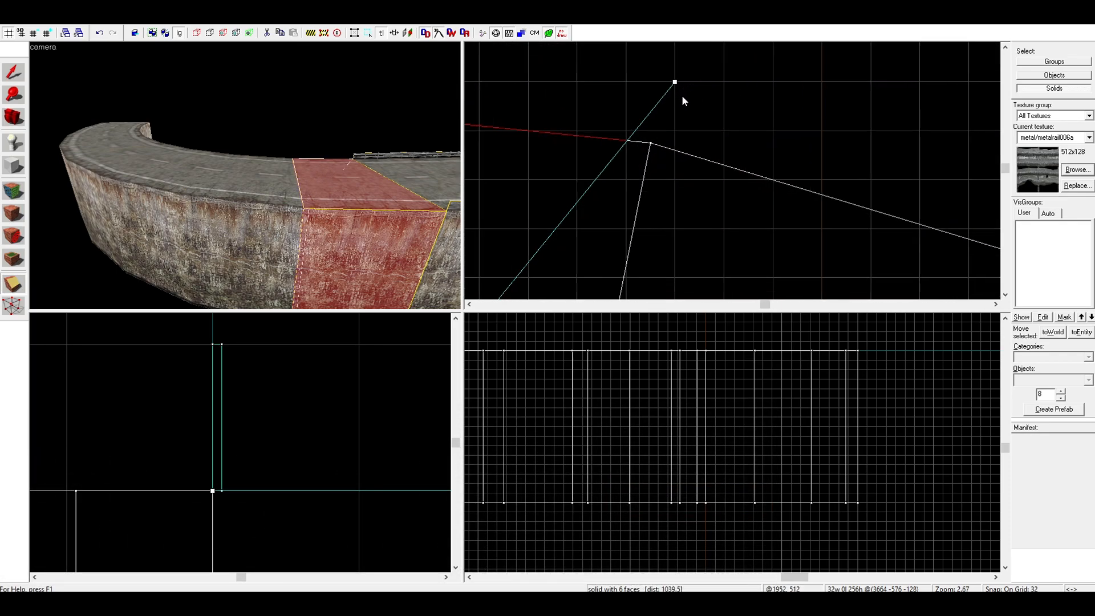
pyautogui.moveTo(675, 82); pyautogui.dragTo(674, 130)
# Reduce the grid size to 2 and snap the clip line's end onto the segment's far outer corner
pyautogui.click(36, 33)
pyautogui.click(36, 33)
pyautogui.click(35, 33)
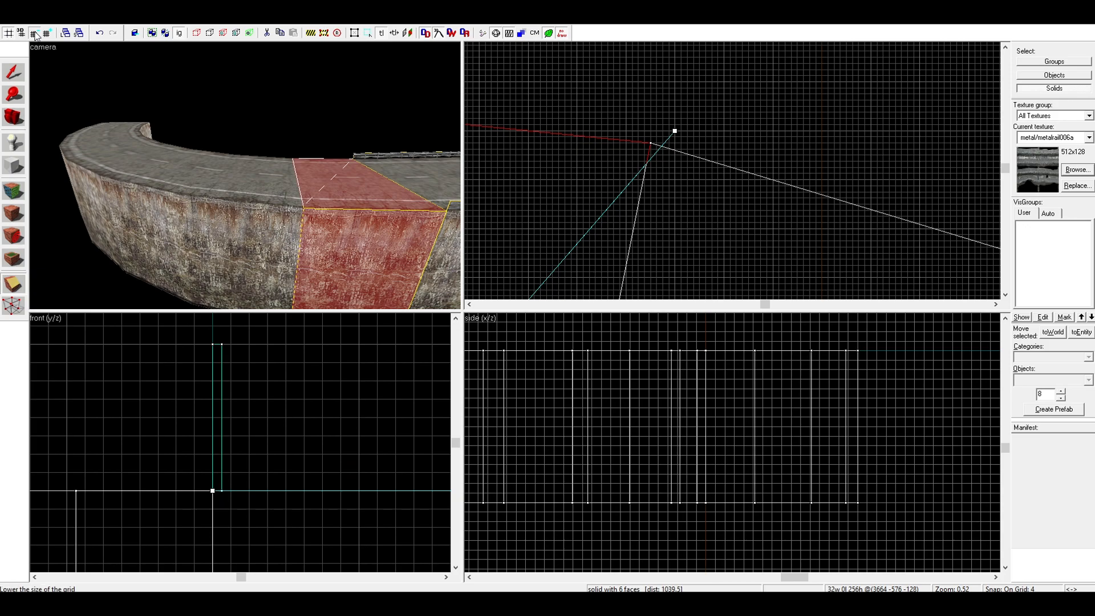
pyautogui.click(36, 33)
pyautogui.scroll(5, 796, 115)
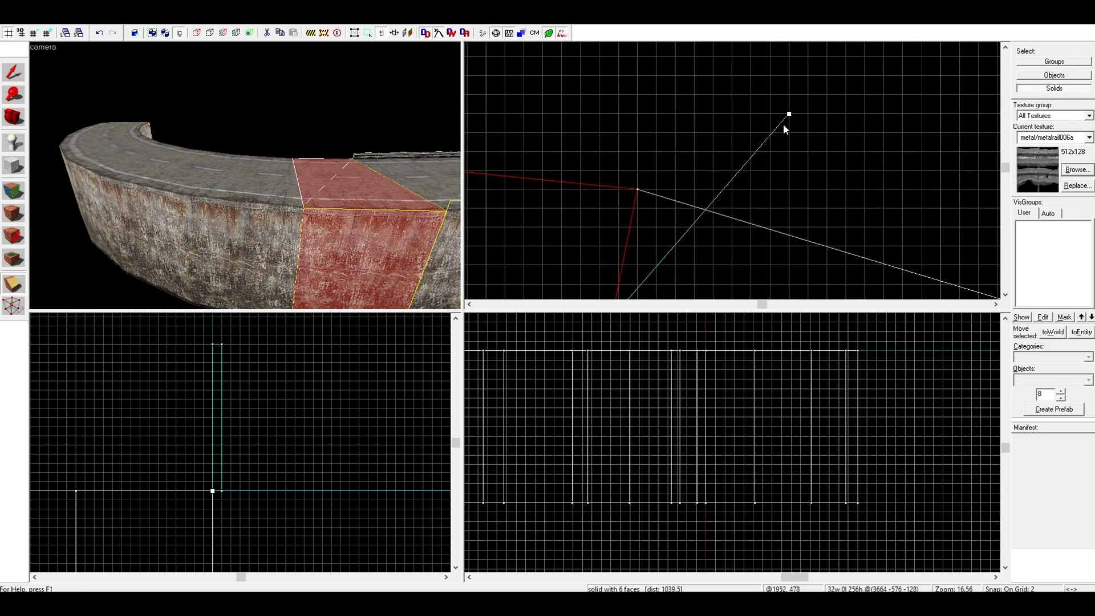
pyautogui.moveTo(789, 116); pyautogui.dragTo(639, 190)
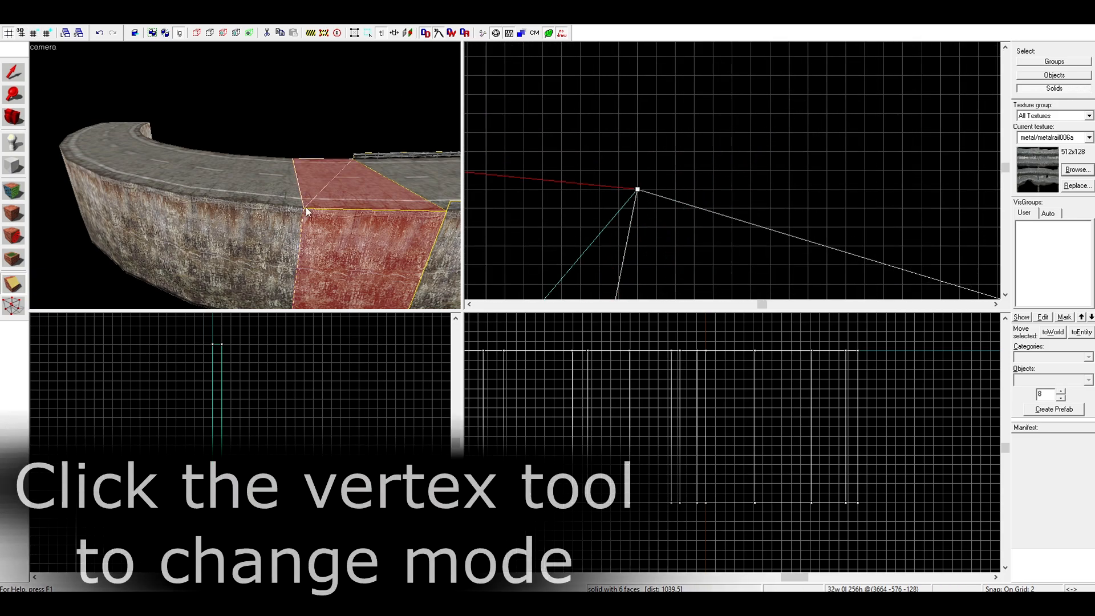
# Set the clipping mode to keep both halves and split the first road segment along the diagonal
pyautogui.click(8, 285)
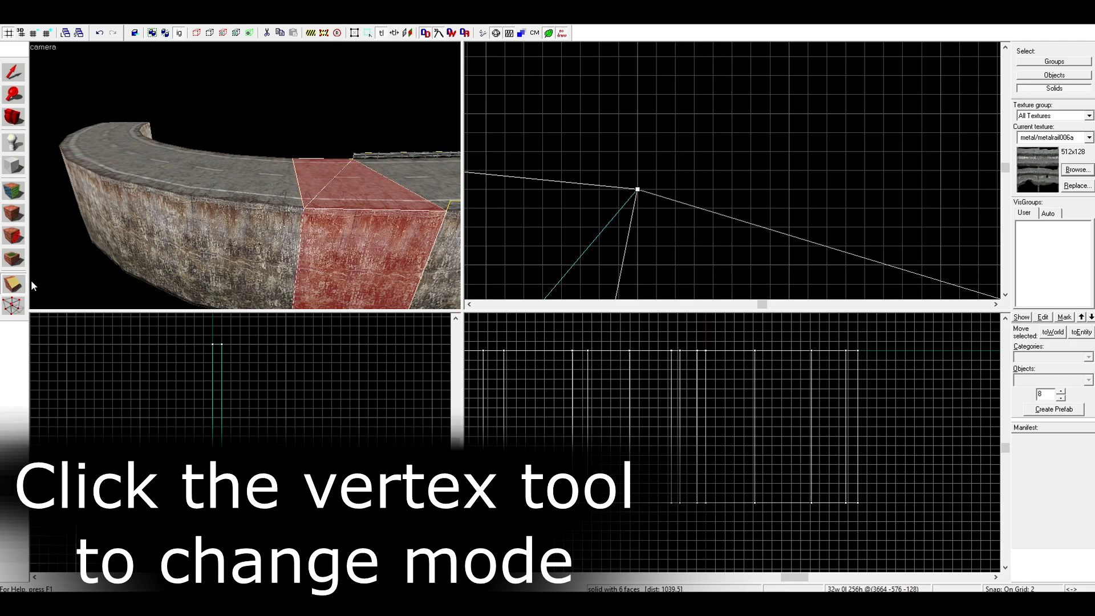
pyautogui.scroll(-4, 620, 206)
pyautogui.scroll(3, 620, 206)
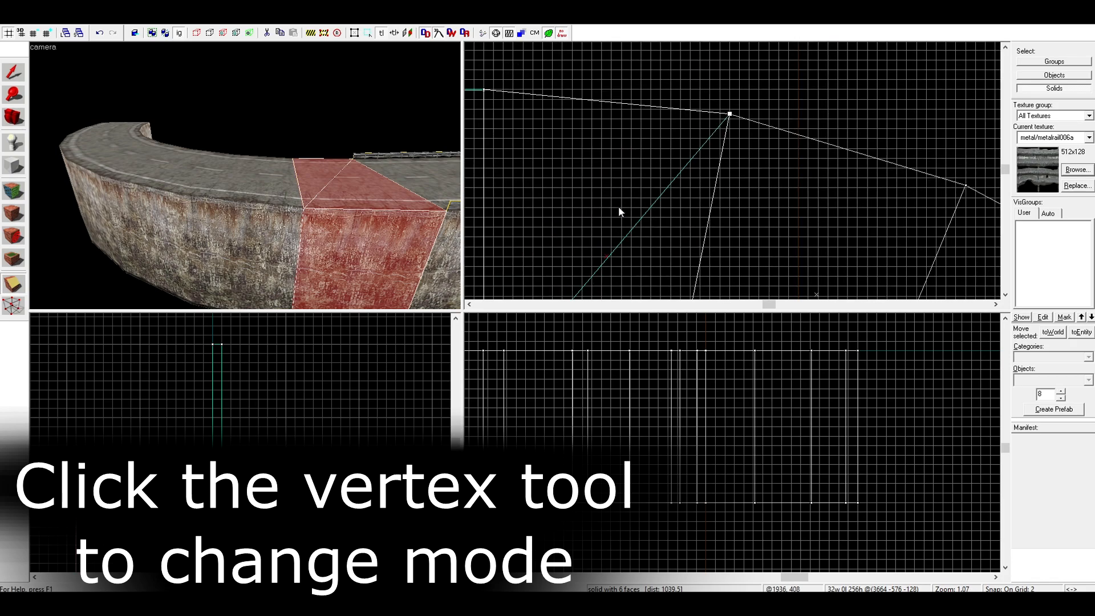
pyautogui.scroll(-3, 621, 208)
pyautogui.press('Up')
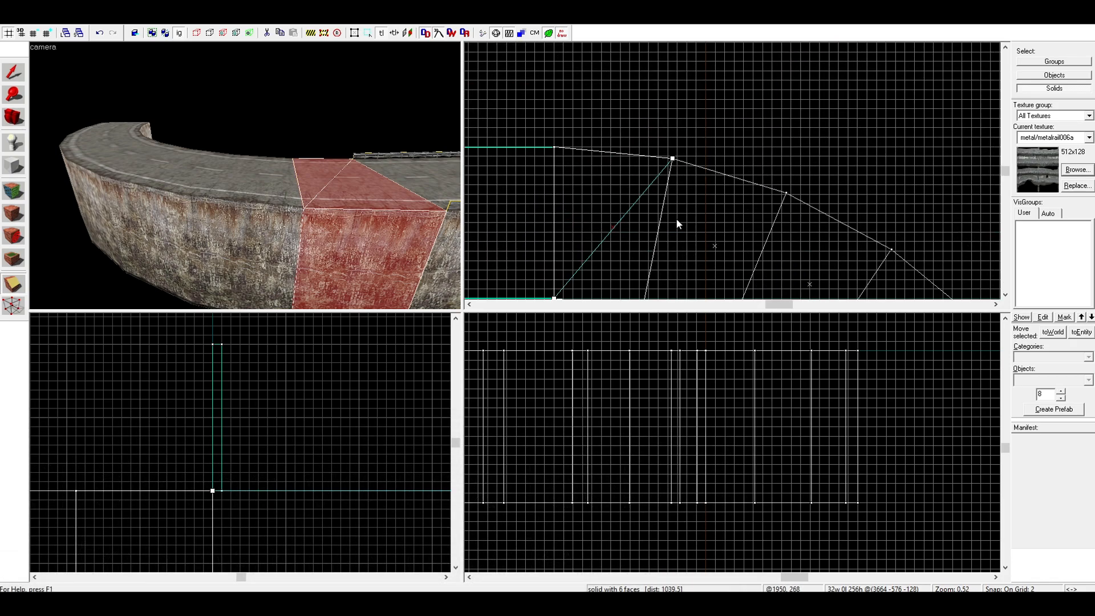
pyautogui.press('Return')
pyautogui.press('Down')
pyautogui.click(12, 73)
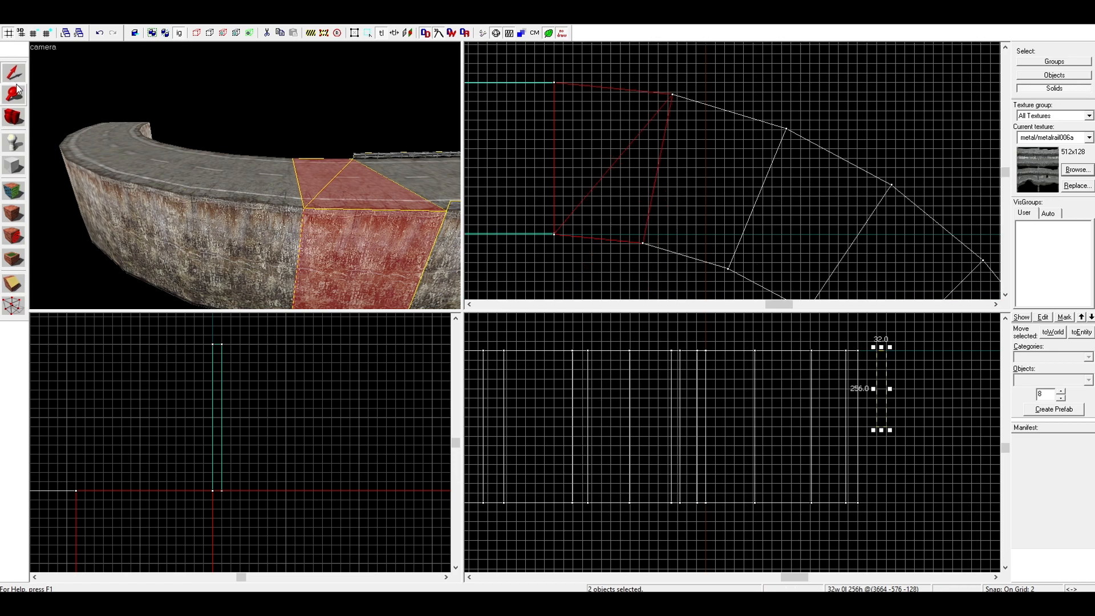
# Split the arch's second road segment diagonally with a clip line from its near inner corner to its far outer corner
pyautogui.click(258, 206)
pyautogui.scroll(5, 656, 240)
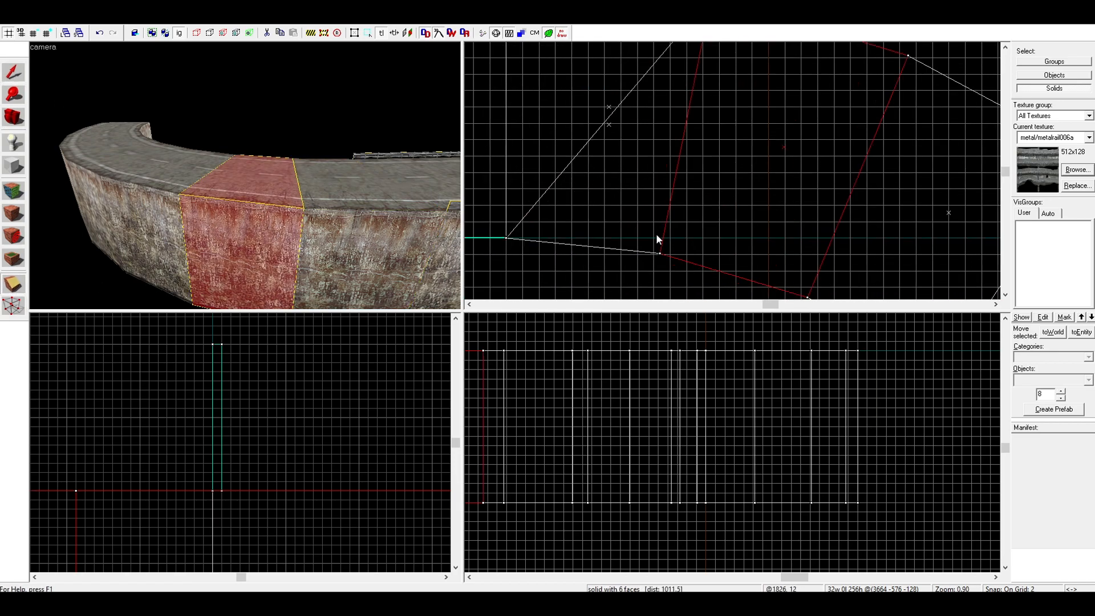
pyautogui.hotkey('shift', 'v')
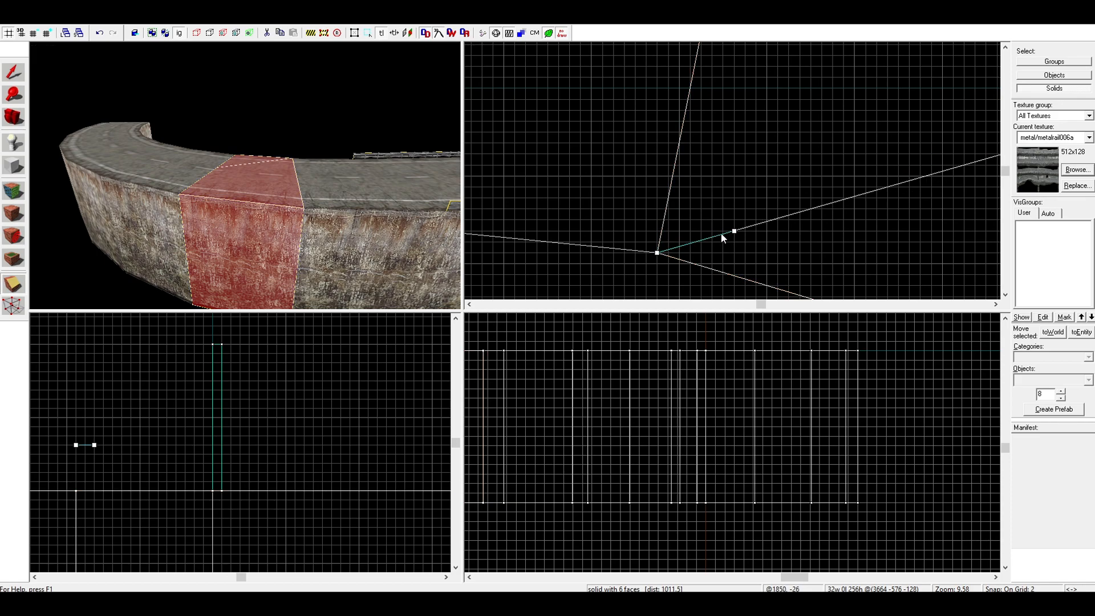
pyautogui.scroll(5, 702, 237)
pyautogui.scroll(3, 660, 252)
pyautogui.moveTo(683, 245); pyautogui.dragTo(713, 204)
pyautogui.scroll(-14, 656, 246)
pyautogui.scroll(4, 713, 202)
pyautogui.scroll(8, 714, 204)
pyautogui.moveTo(713, 203); pyautogui.dragTo(731, 185)
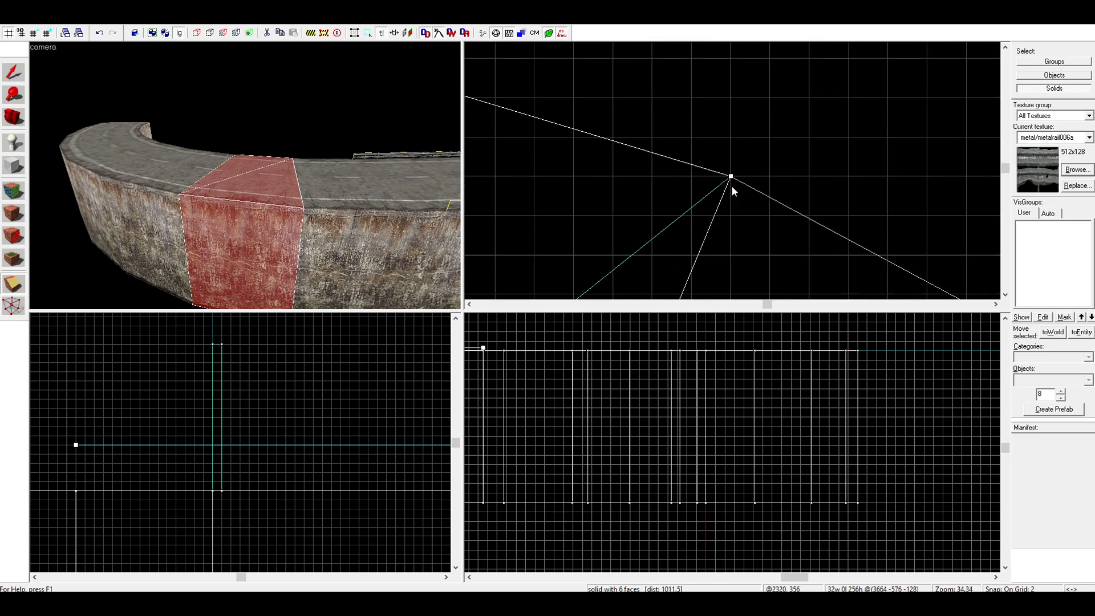
pyautogui.press('Return')
pyautogui.click(17, 74)
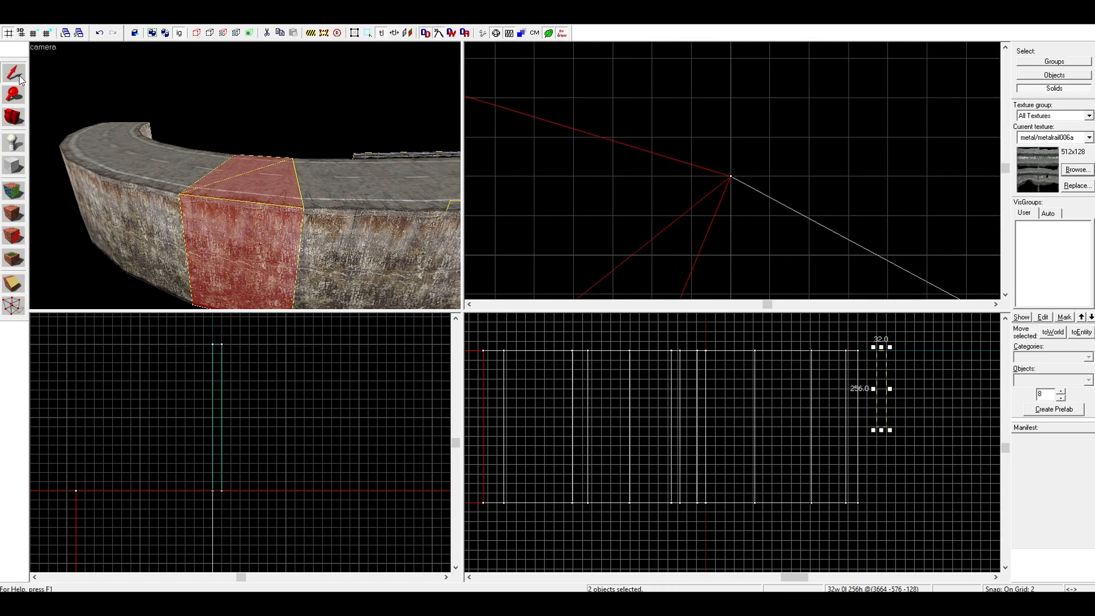
# Split the third road segment along the same diagonal, from its near inner corner to its far outer corner
pyautogui.click(161, 164)
pyautogui.click(13, 286)
pyautogui.scroll(-8, 622, 156)
pyautogui.scroll(6, 616, 205)
pyautogui.scroll(-7, 612, 222)
pyautogui.scroll(7, 736, 182)
pyautogui.moveTo(608, 223)
pyautogui.mouseDown()
pyautogui.moveTo(736, 178)
pyautogui.moveTo(689, 195)
pyautogui.mouseUp()
pyautogui.press('Return')
pyautogui.click(15, 73)
# Clip the fourth road segment into two triangular halves between its near inner and far outer corners
pyautogui.click(95, 163)
pyautogui.click(14, 286)
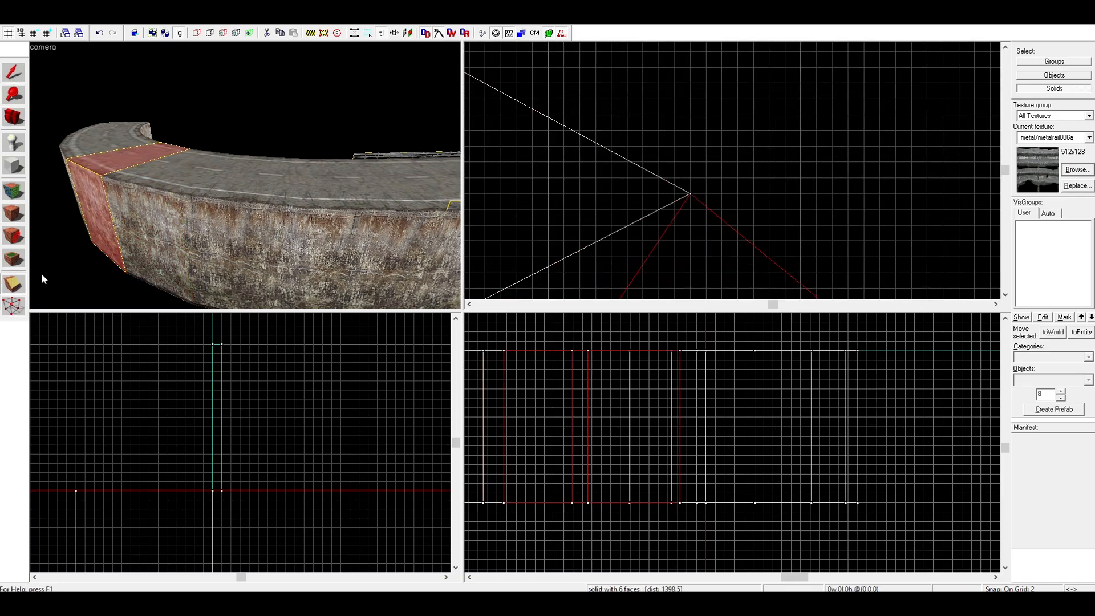
pyautogui.scroll(-18, 816, 214)
pyautogui.scroll(6, 783, 277)
pyautogui.scroll(14, 783, 277)
pyautogui.scroll(-14, 642, 214)
pyautogui.moveTo(642, 215); pyautogui.dragTo(734, 262)
pyautogui.scroll(16, 793, 243)
pyautogui.press('Return')
pyautogui.scroll(-10, 742, 228)
pyautogui.click(13, 73)
# Clip the fifth road segment into two triangular halves between its near inner and far outer corners
pyautogui.click(94, 147)
pyautogui.click(14, 285)
pyautogui.scroll(-10, 656, 189)
pyautogui.scroll(14, 636, 187)
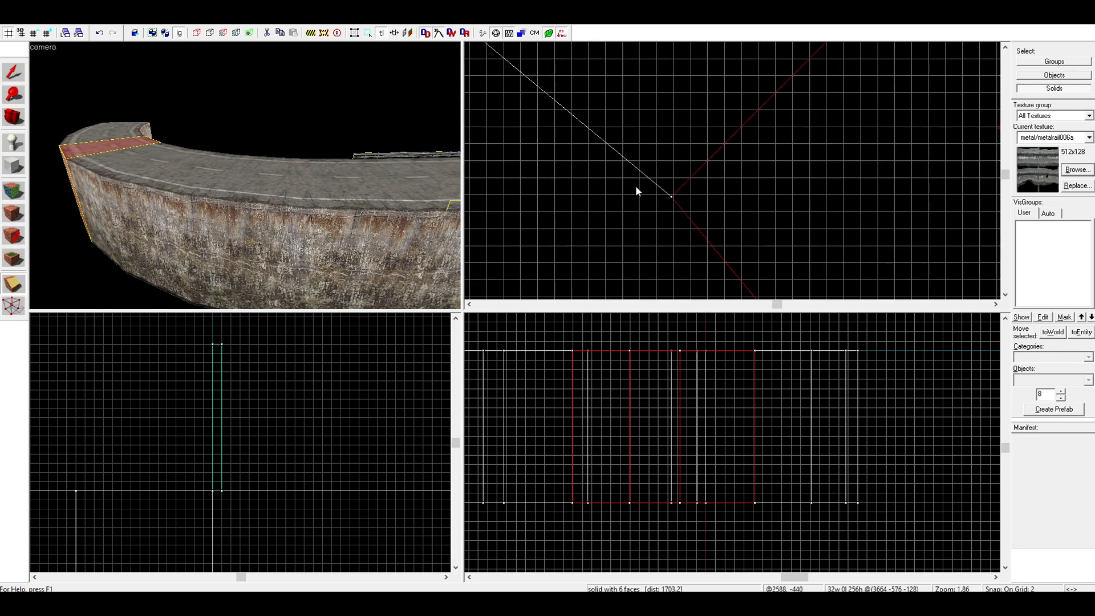
pyautogui.moveTo(619, 209); pyautogui.dragTo(727, 161)
pyautogui.scroll(-14, 692, 190)
pyautogui.scroll(12, 726, 188)
pyautogui.press('Return')
pyautogui.scroll(-10, 763, 153)
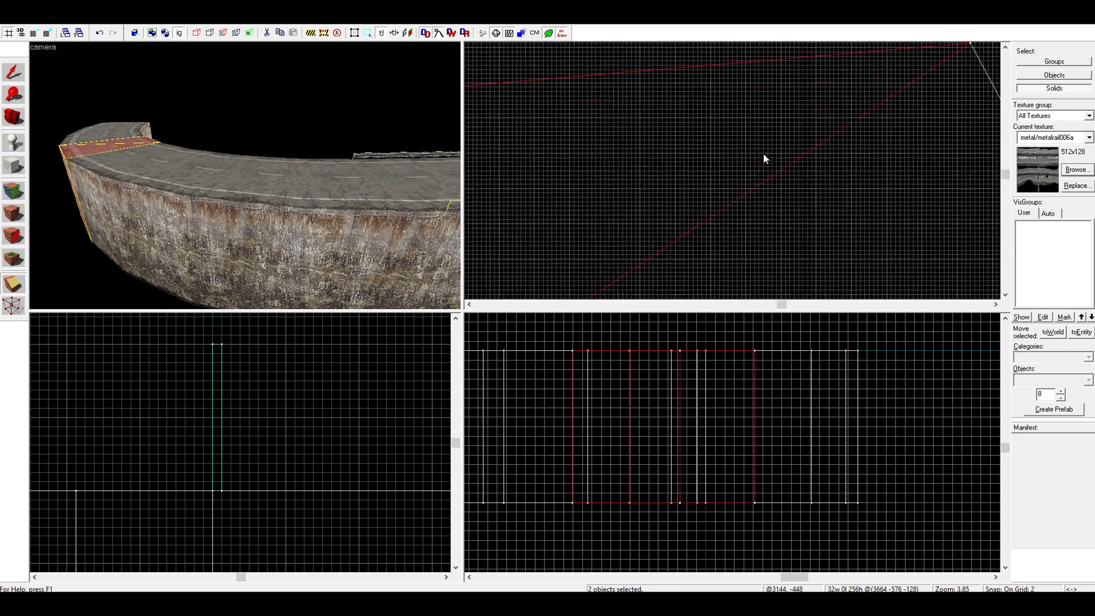
pyautogui.click(22, 81)
# Clip the sixth road segment into two triangular halves between its near inner and far outer corners
pyautogui.click(107, 129)
pyautogui.press('z')
pyautogui.press('z')
pyautogui.click(13, 283)
pyautogui.scroll(-10, 641, 205)
pyautogui.scroll(12, 606, 199)
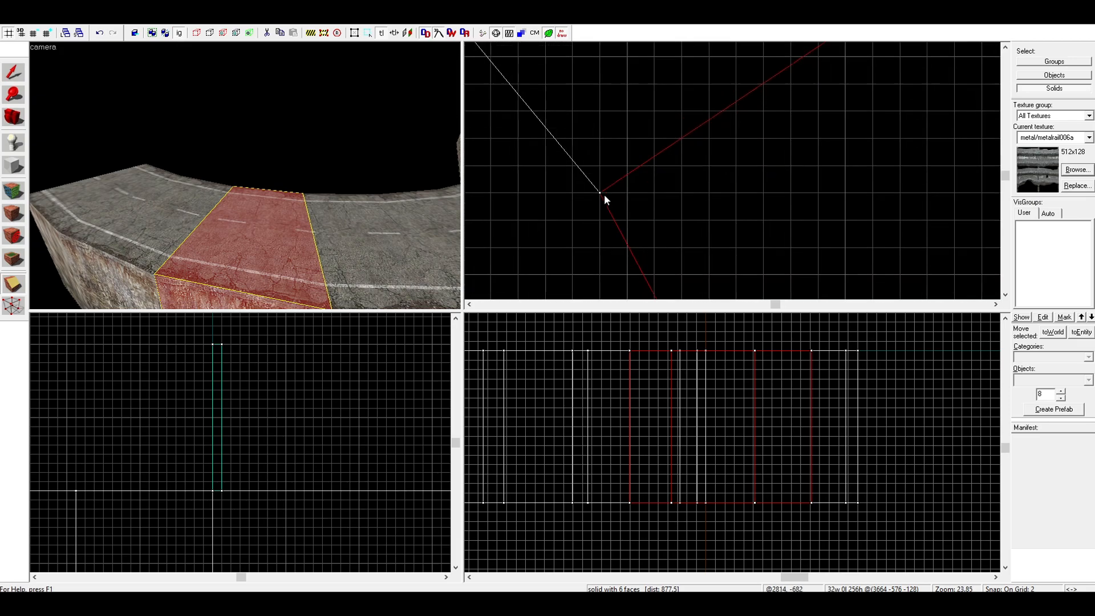
pyautogui.scroll(-12, 607, 199)
pyautogui.scroll(10, 744, 204)
pyautogui.moveTo(606, 199)
pyautogui.mouseDown()
pyautogui.moveTo(743, 204)
pyautogui.moveTo(782, 251)
pyautogui.moveTo(799, 241)
pyautogui.mouseUp()
pyautogui.scroll(10, 781, 251)
pyautogui.press('Return')
pyautogui.click(14, 73)
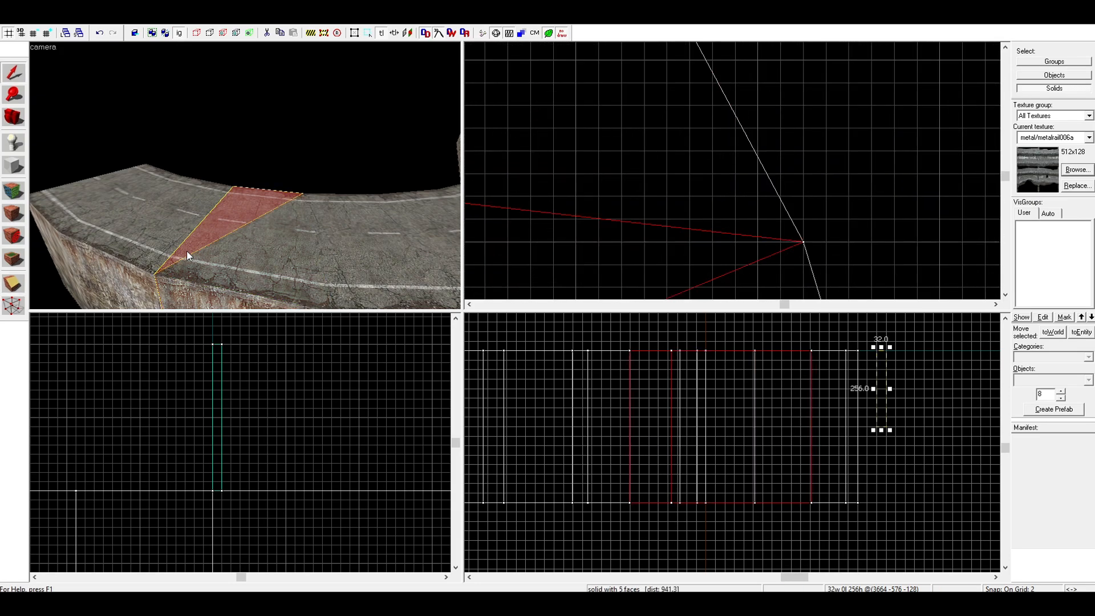
# Clip the seventh road segment into two triangular halves between its near inner and far outer corners
pyautogui.click(147, 235)
pyautogui.click(14, 283)
pyautogui.scroll(-5, 743, 216)
pyautogui.scroll(-8, 744, 216)
pyautogui.scroll(12, 611, 191)
pyautogui.scroll(-10, 790, 193)
pyautogui.moveTo(613, 191)
pyautogui.mouseDown()
pyautogui.moveTo(789, 193)
pyautogui.moveTo(710, 203)
pyautogui.moveTo(707, 225)
pyautogui.mouseUp()
pyautogui.scroll(12, 710, 203)
pyautogui.press('Return')
pyautogui.click(15, 76)
# Split the eighth and last road segment diagonally from its near inner corner to its far outer corner
pyautogui.click(88, 201)
pyautogui.click(14, 284)
pyautogui.scroll(-10, 723, 245)
pyautogui.scroll(10, 626, 195)
pyautogui.scroll(-10, 741, 183)
pyautogui.moveTo(628, 195)
pyautogui.mouseDown()
pyautogui.moveTo(741, 183)
pyautogui.moveTo(726, 269)
pyautogui.mouseUp()
pyautogui.scroll(-10, 727, 268)
pyautogui.press('Return')
pyautogui.click(13, 73)
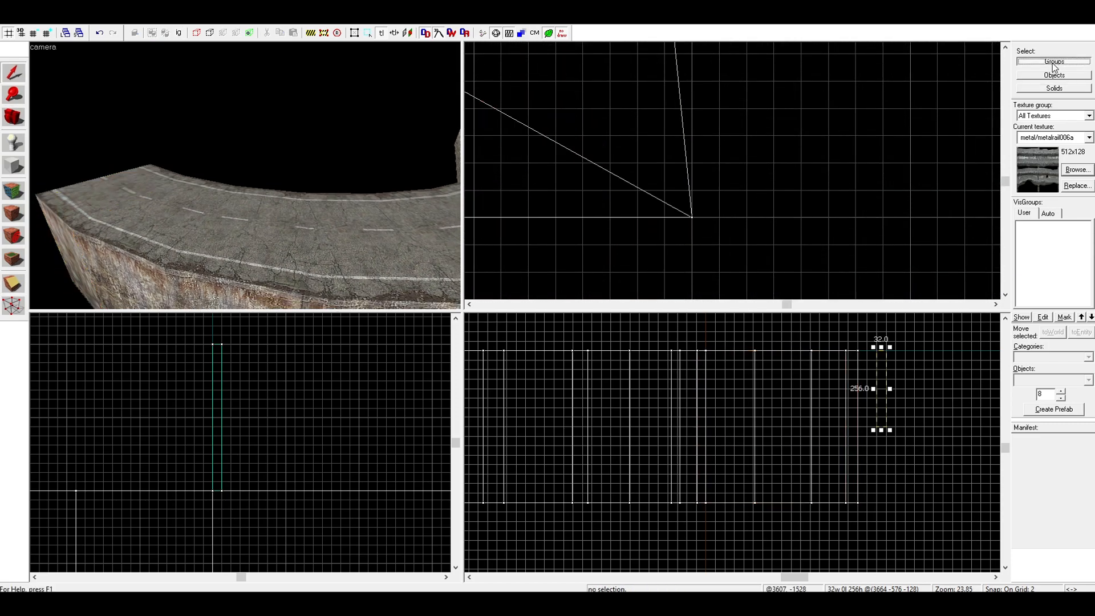
# Select both halves of the arch's last segment and pick the two top vertices at its free end for vertex manipulation
pyautogui.click(265, 257)
pyautogui.press('z')
pyautogui.press('s')
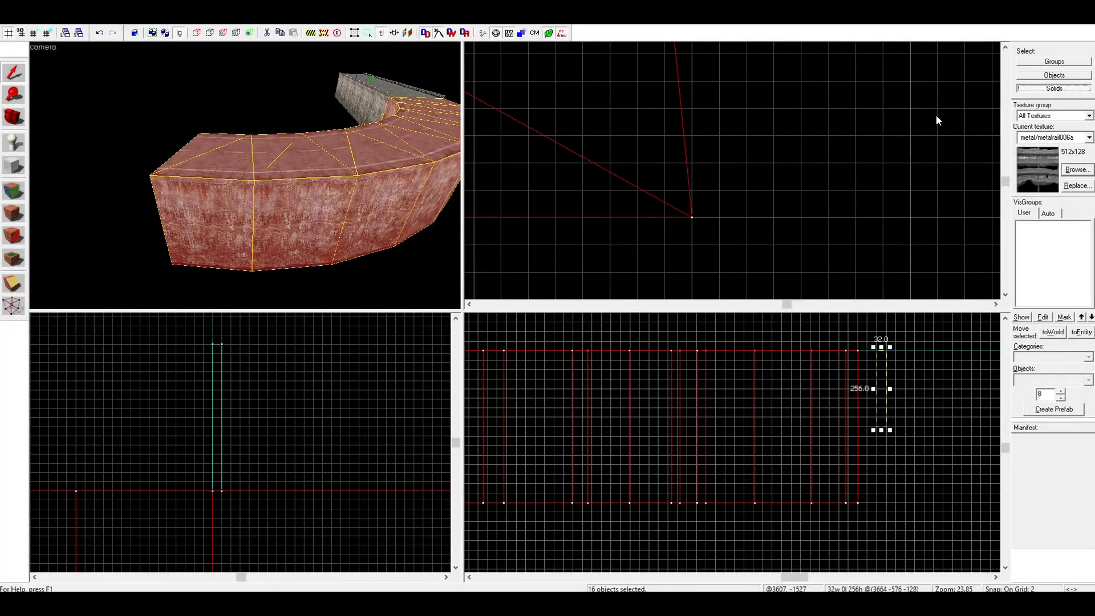
pyautogui.click(230, 161)
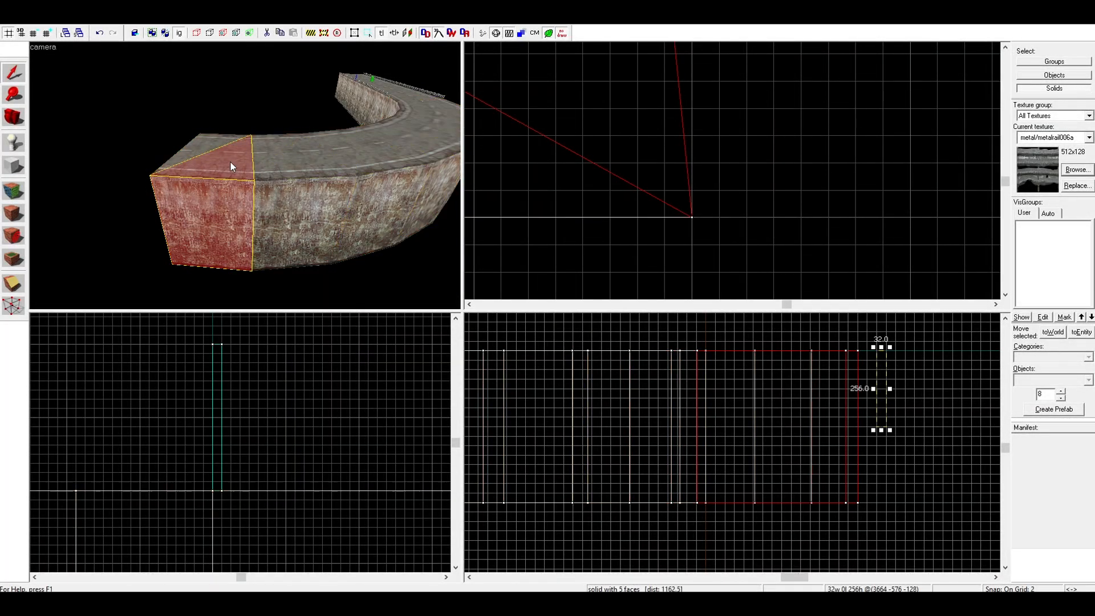
pyautogui.click(13, 306)
pyautogui.scroll(-10, 210, 429)
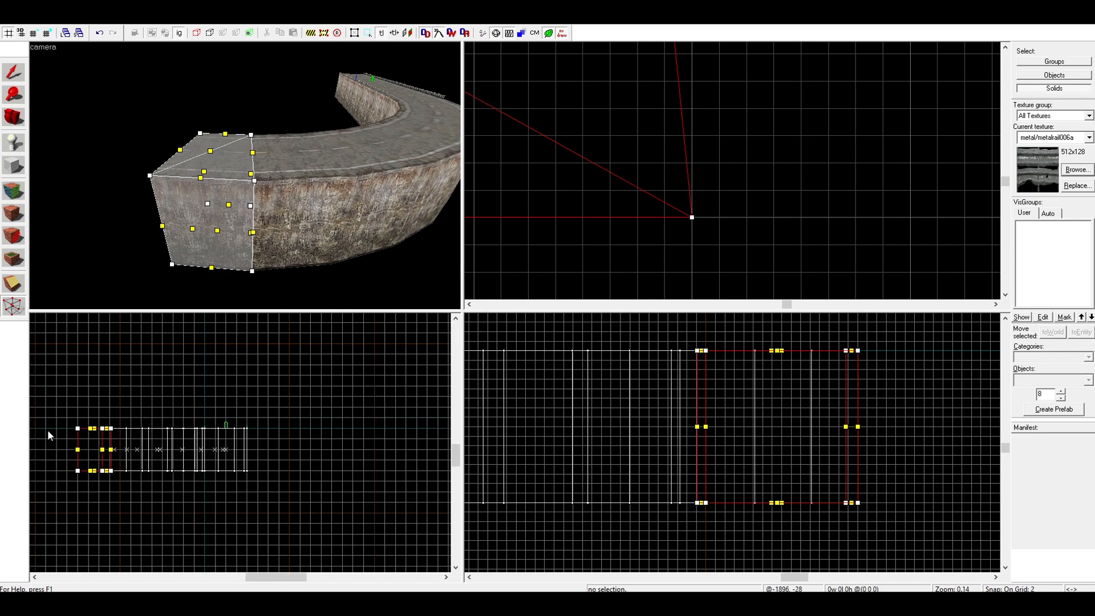
pyautogui.scroll(6, 57, 425)
pyautogui.scroll(3, 129, 422)
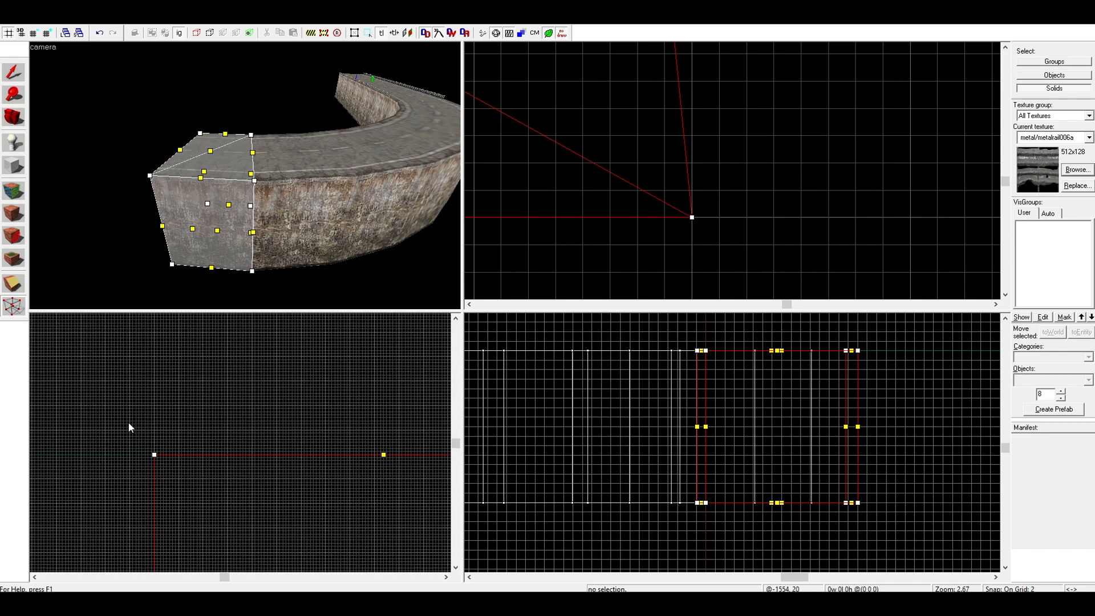
pyautogui.moveTo(134, 434); pyautogui.dragTo(172, 468)
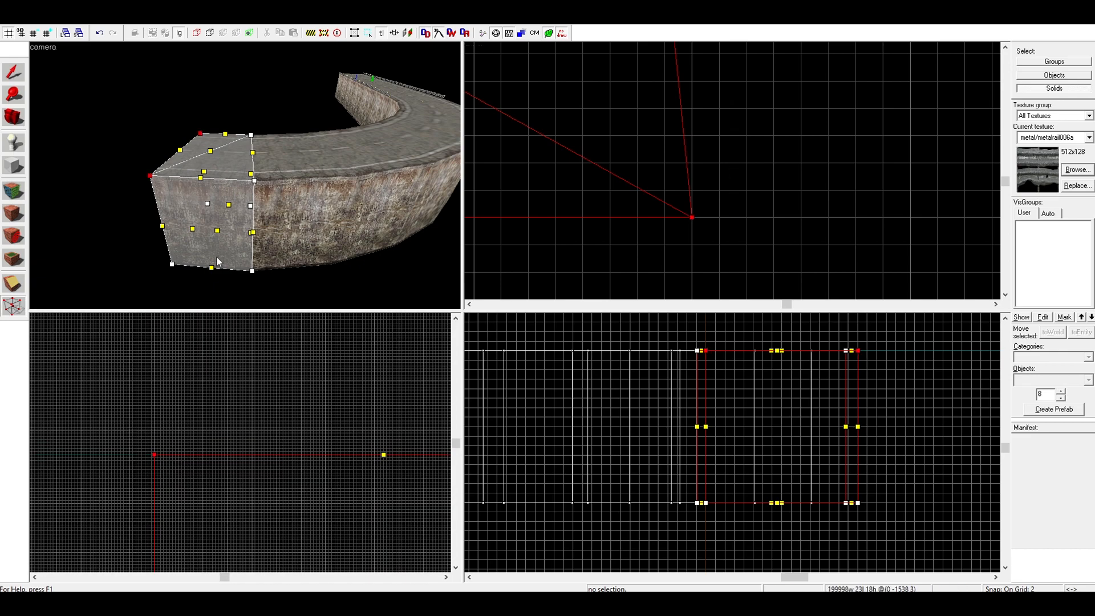
# Set the grid size to 16
pyautogui.scroll(-5, 189, 455)
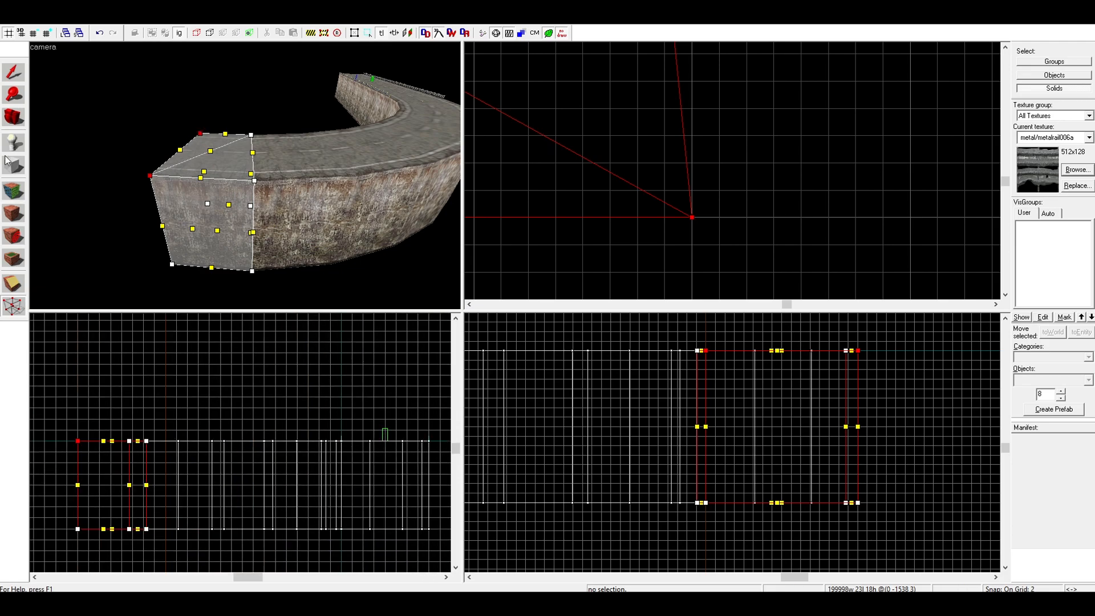
pyautogui.click(48, 33)
pyautogui.click(47, 32)
pyautogui.click(47, 32)
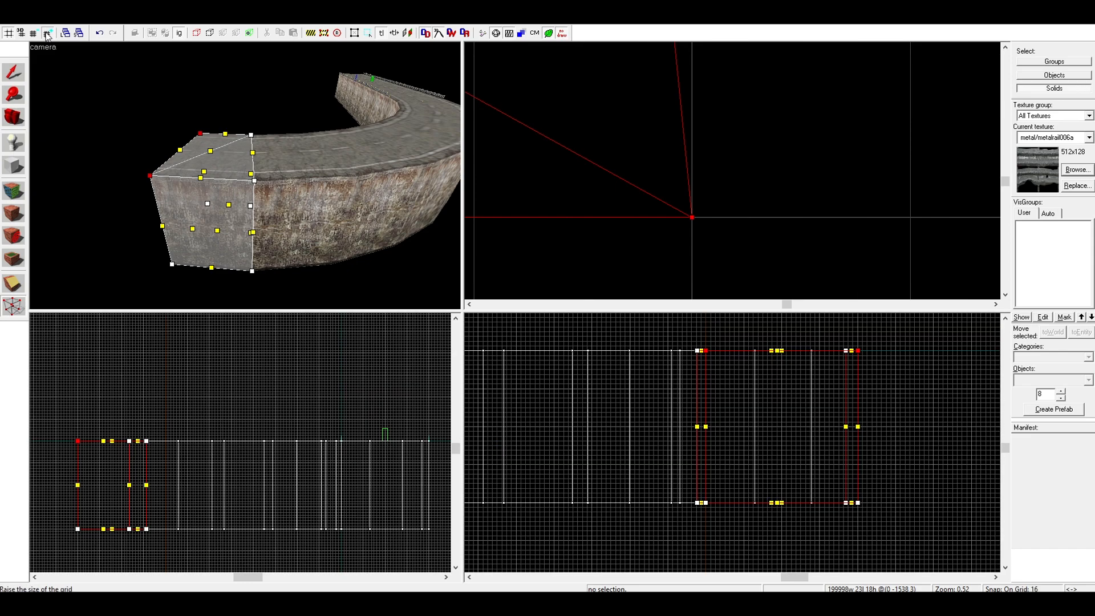
pyautogui.click(47, 33)
pyautogui.press('Left')
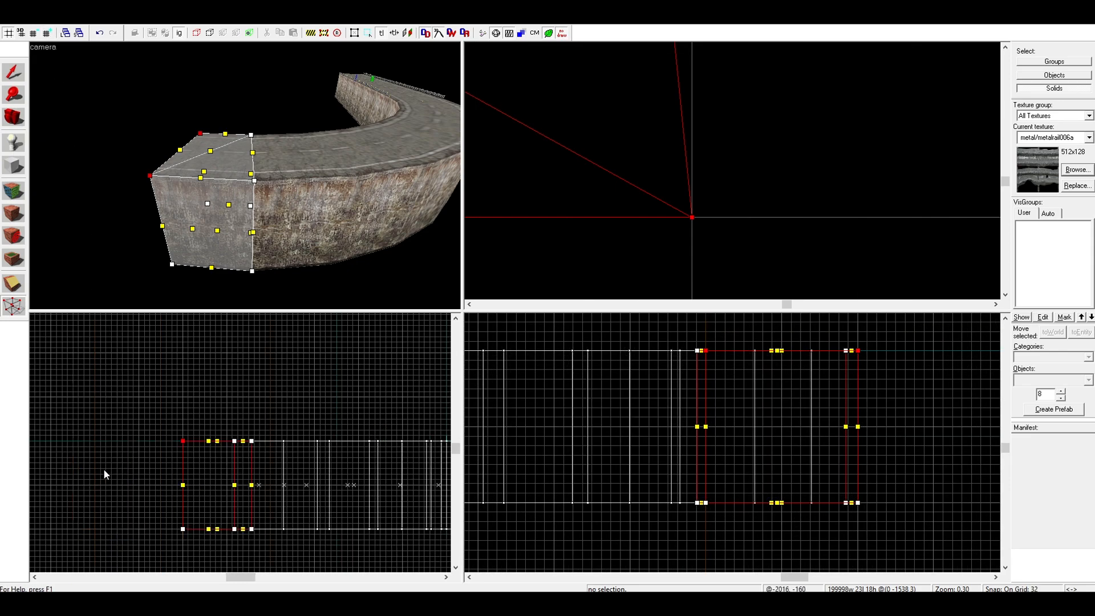
pyautogui.scroll(6, 191, 486)
pyautogui.press('[')
pyautogui.scroll(6, 209, 331)
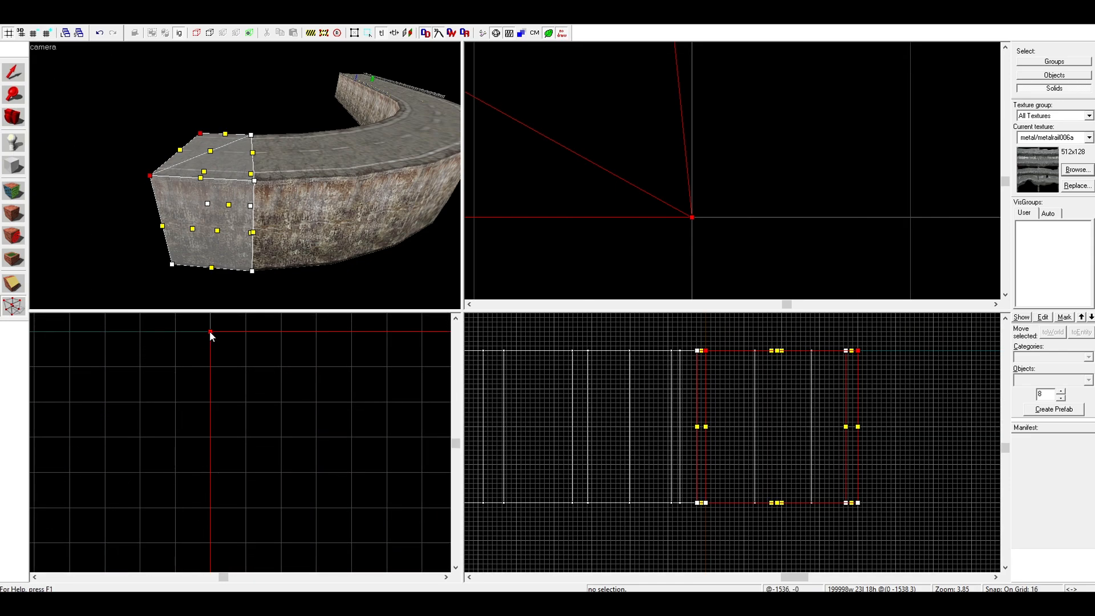
# Lower the two top vertices at the arch's free end to a height of 256 units and return to selection
pyautogui.moveTo(210, 331)
pyautogui.mouseDown()
pyautogui.moveTo(201, 399)
pyautogui.moveTo(215, 464)
pyautogui.moveTo(217, 432)
pyautogui.mouseUp()
pyautogui.scroll(-12, 220, 426)
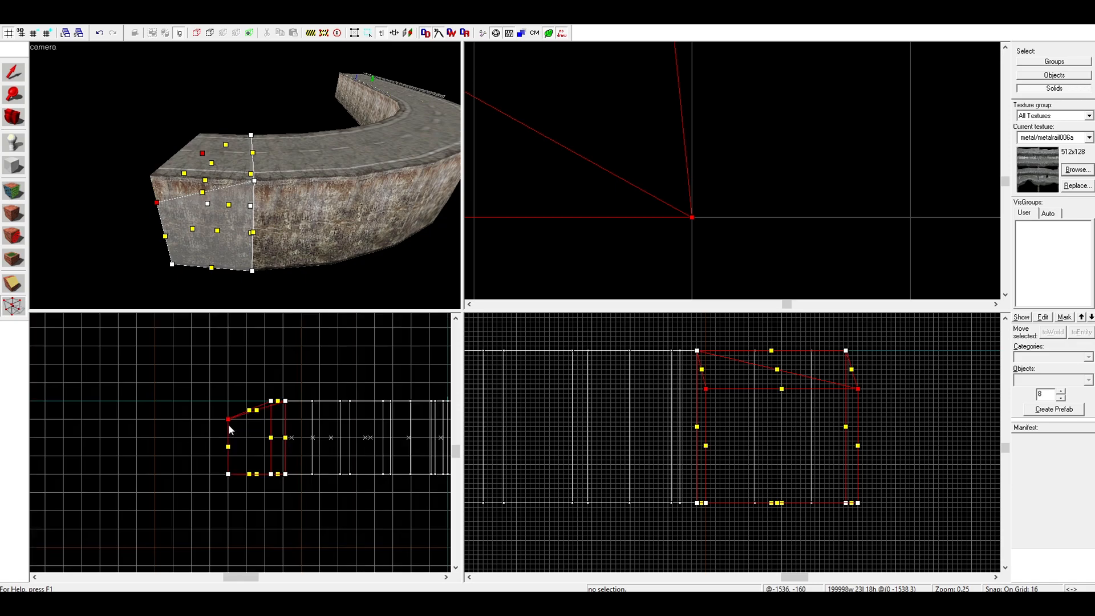
pyautogui.scroll(3, 231, 422)
pyautogui.moveTo(224, 411); pyautogui.dragTo(223, 453)
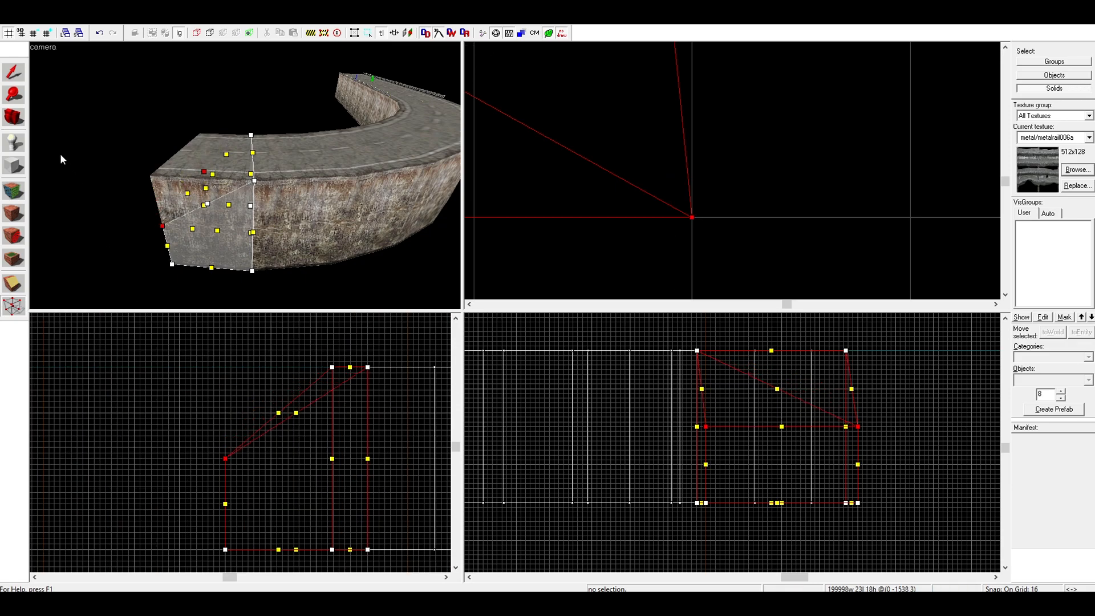
pyautogui.click(19, 73)
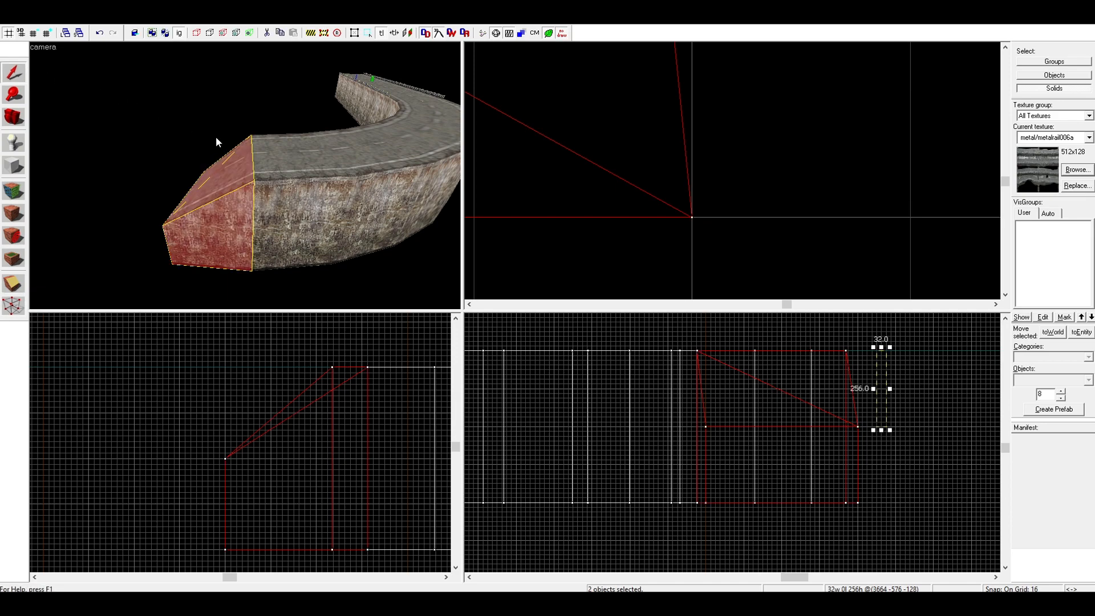
# Add both halves of the seventh segment to the selection and pick the top vertices it shares with the last segment
pyautogui.press('w')
pyautogui.press('d')
pyautogui.keyDown('ctrl'); pyautogui.click(229, 159); pyautogui.keyUp('ctrl')
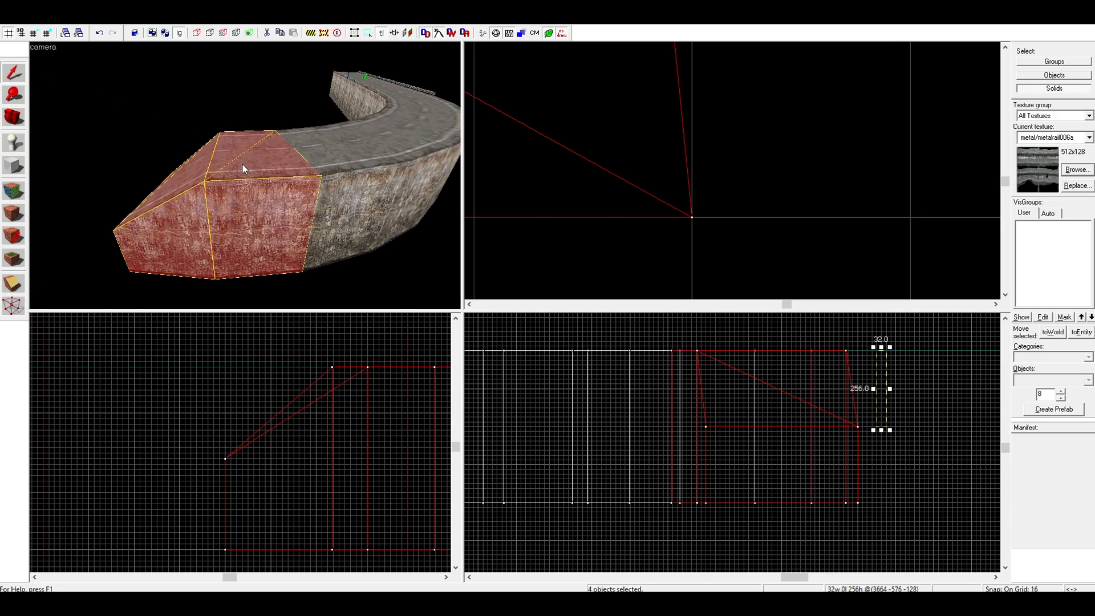
pyautogui.click(19, 304)
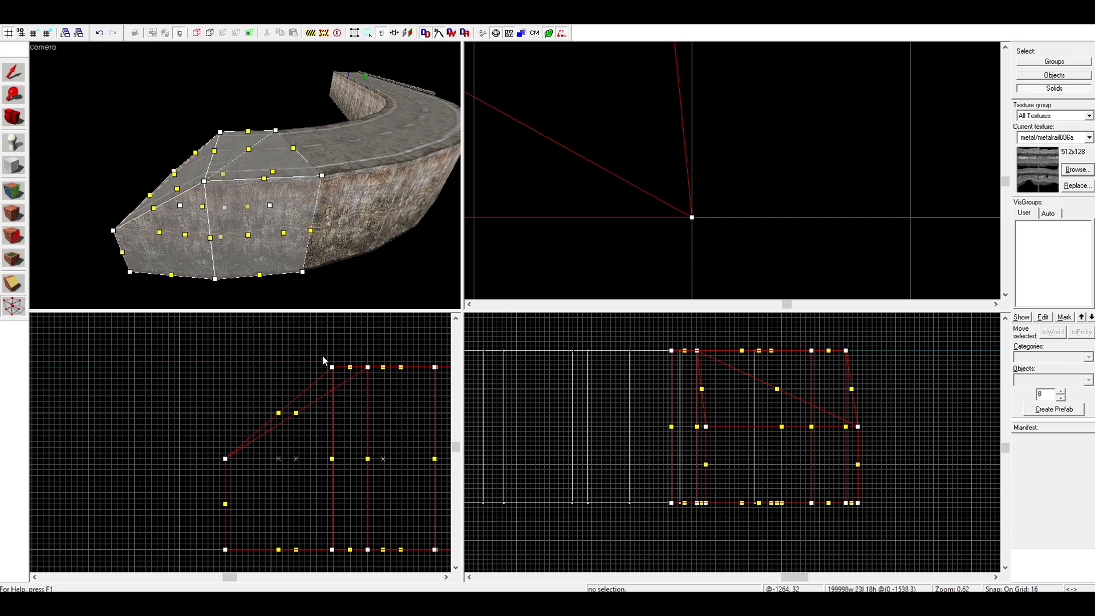
pyautogui.moveTo(320, 354); pyautogui.dragTo(377, 382)
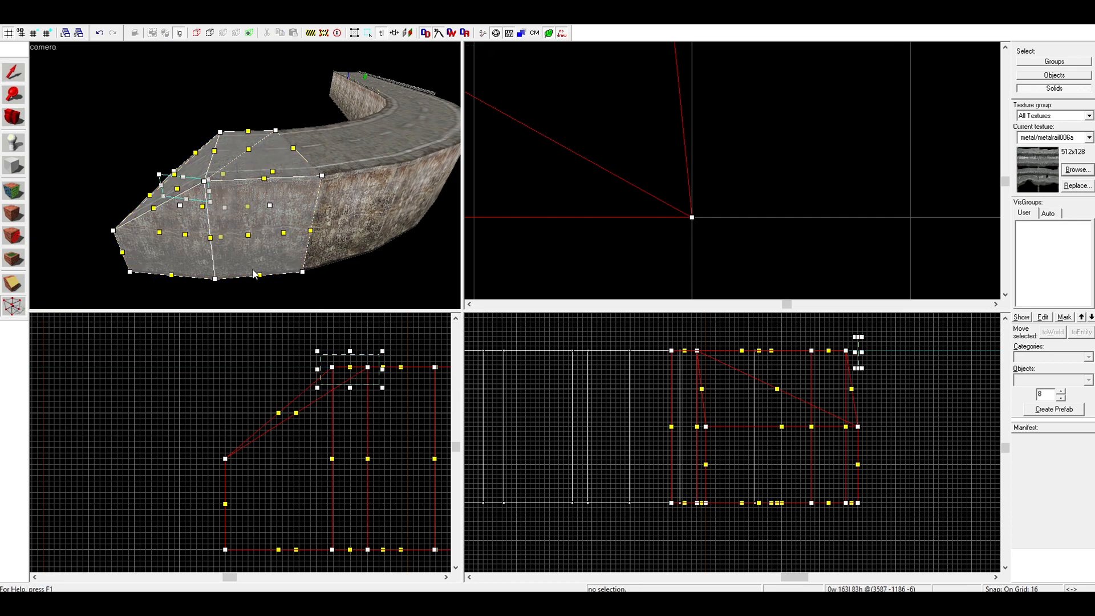
pyautogui.press('Return')
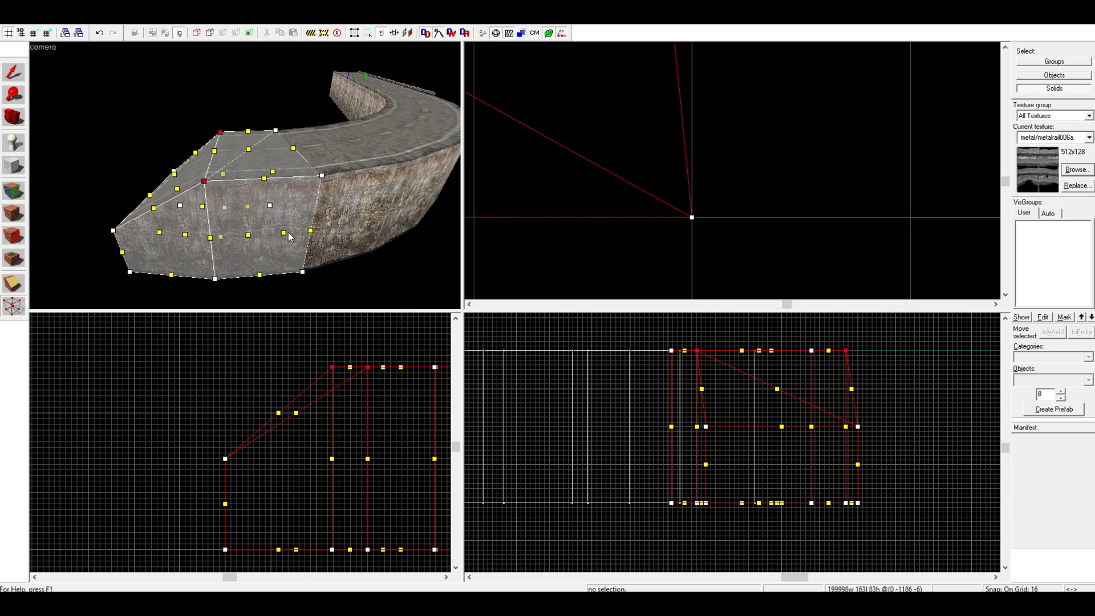
# Lower the top vertices shared by the seventh and eighth segments to 32 units above the arch's lowered end
pyautogui.press('z')
pyautogui.press('a')
pyautogui.press('a')
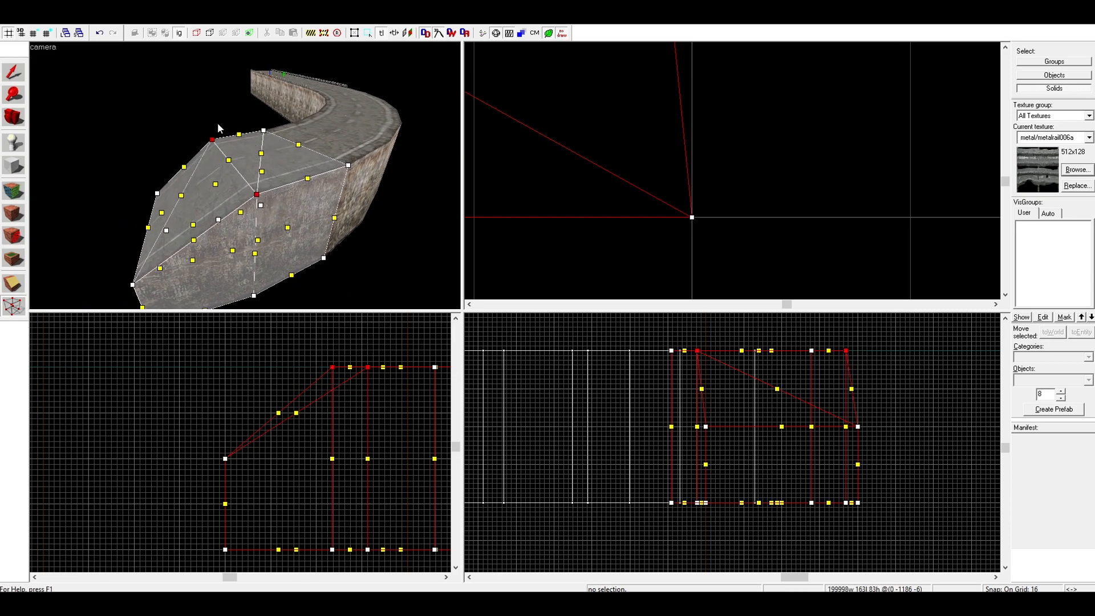
pyautogui.scroll(3, 358, 423)
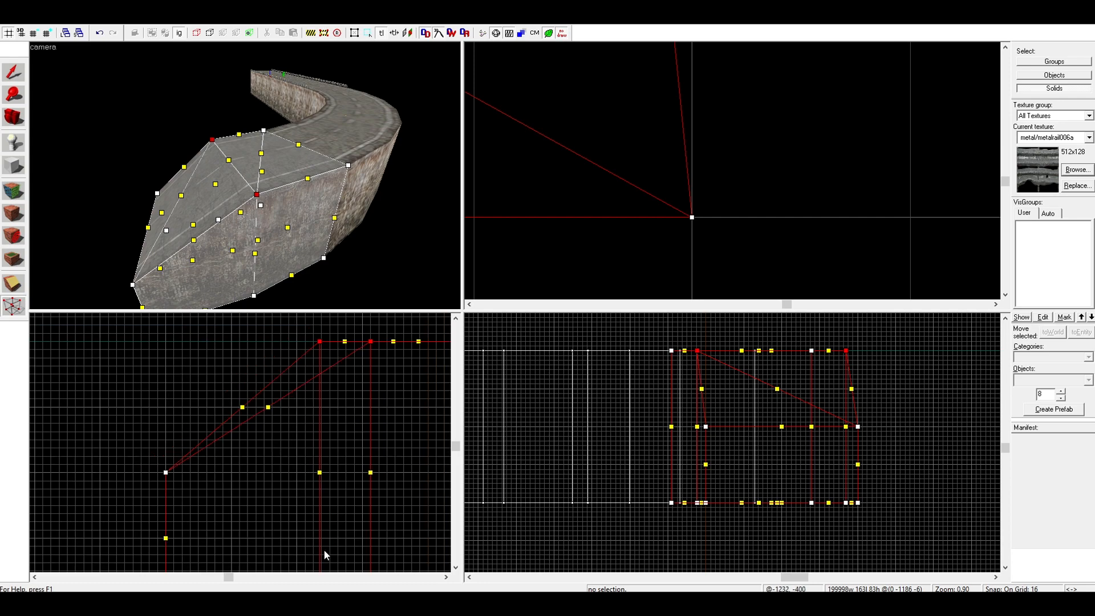
pyautogui.scroll(3, 371, 367)
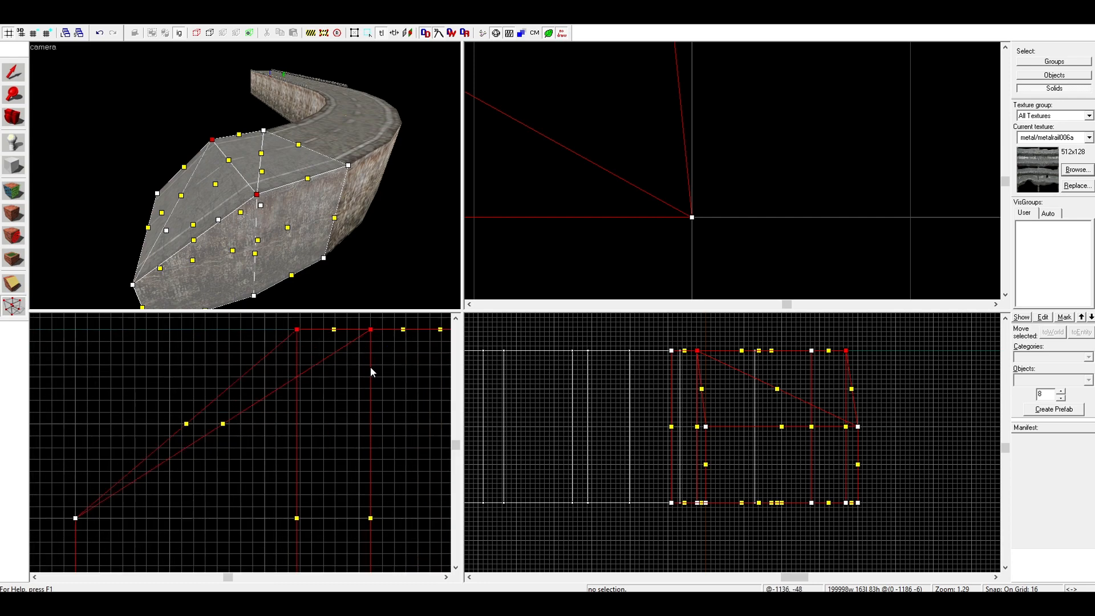
pyautogui.moveTo(368, 322)
pyautogui.mouseDown()
pyautogui.moveTo(384, 534)
pyautogui.moveTo(389, 519)
pyautogui.mouseUp()
pyautogui.click(7, 78)
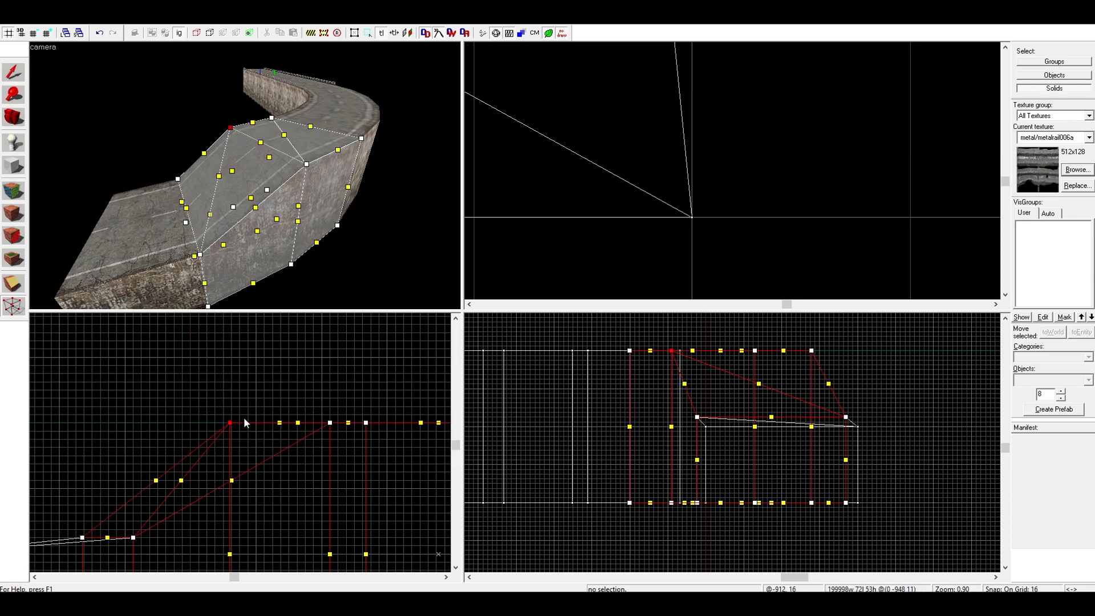
# Lower the top vertices shared by the sixth and seventh segments to 32 units above the previously lowered joint
pyautogui.keyDown('ctrl'); pyautogui.click(330, 423); pyautogui.keyUp('ctrl')
pyautogui.moveTo(330, 423)
pyautogui.mouseDown()
pyautogui.moveTo(330, 534)
pyautogui.moveTo(331, 518)
pyautogui.mouseUp()
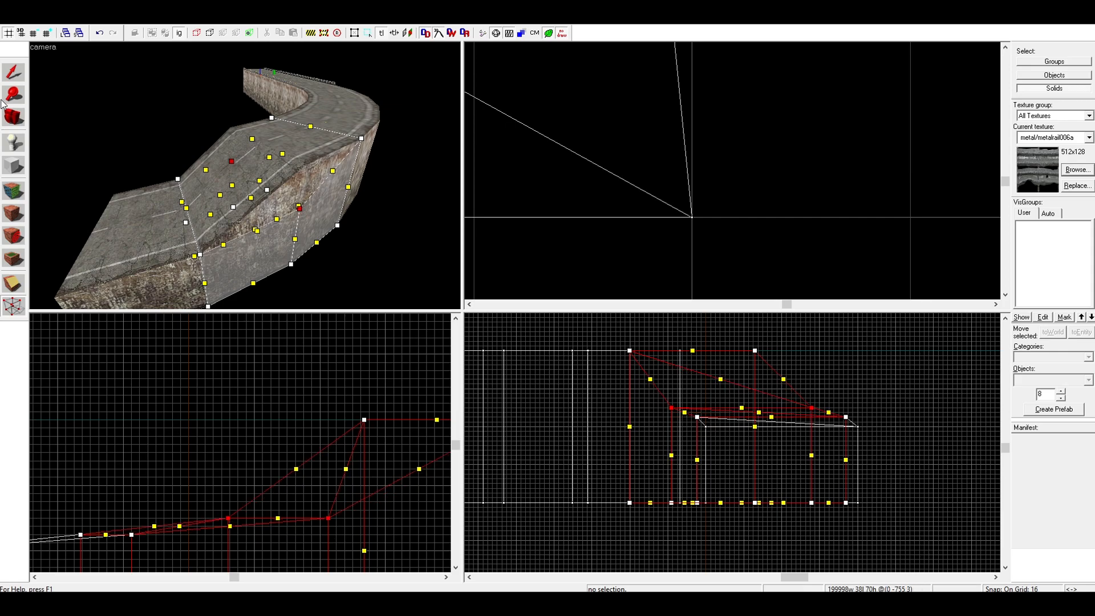
pyautogui.hotkey('shift', 's')
# Select the four halves of the fifth and sixth segments and show their vertices for manipulation
pyautogui.keyDown('ctrl'); pyautogui.click(313, 176); pyautogui.keyUp('ctrl')
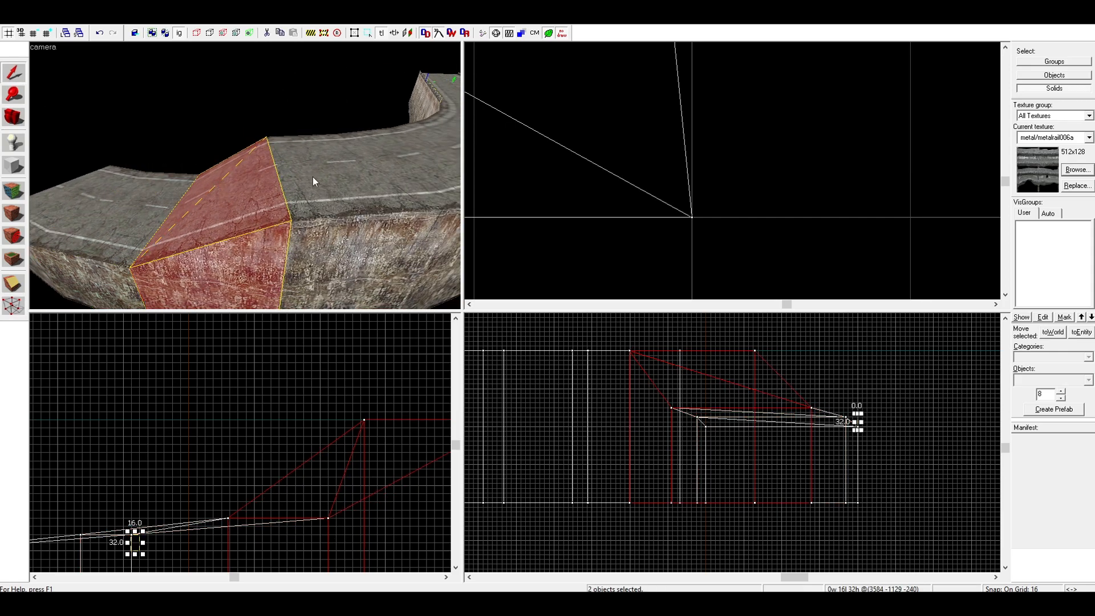
pyautogui.keyDown('ctrl'); pyautogui.click(312, 176); pyautogui.keyUp('ctrl')
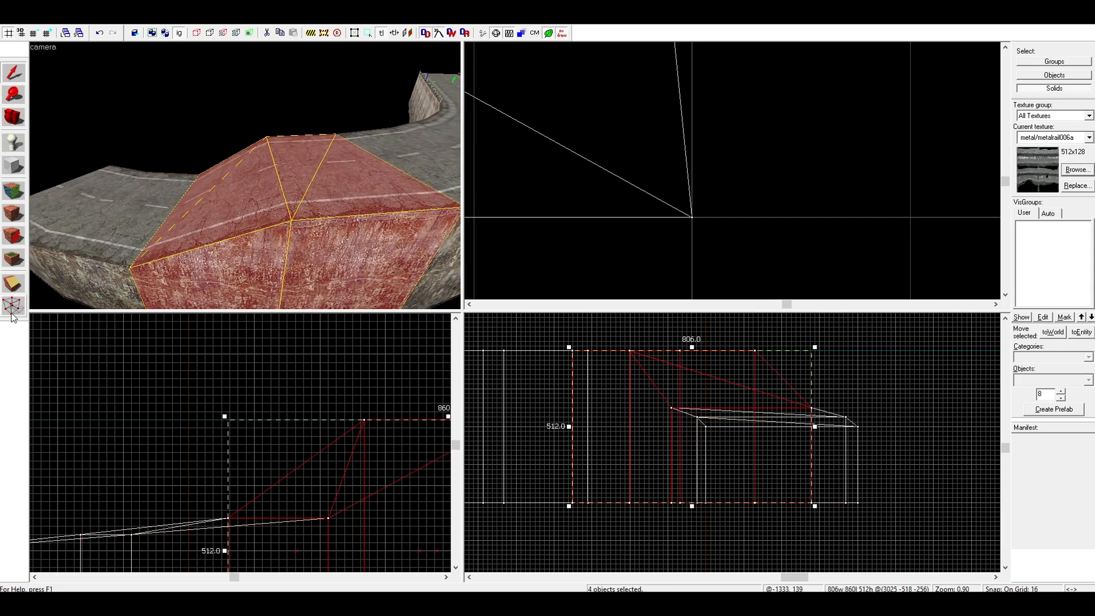
pyautogui.click(136, 549)
pyautogui.click(234, 197)
pyautogui.keyDown('ctrl'); pyautogui.click(301, 187); pyautogui.keyUp('ctrl')
pyautogui.hotkey('shift', 'v')
pyautogui.scroll(-4, 180, 478)
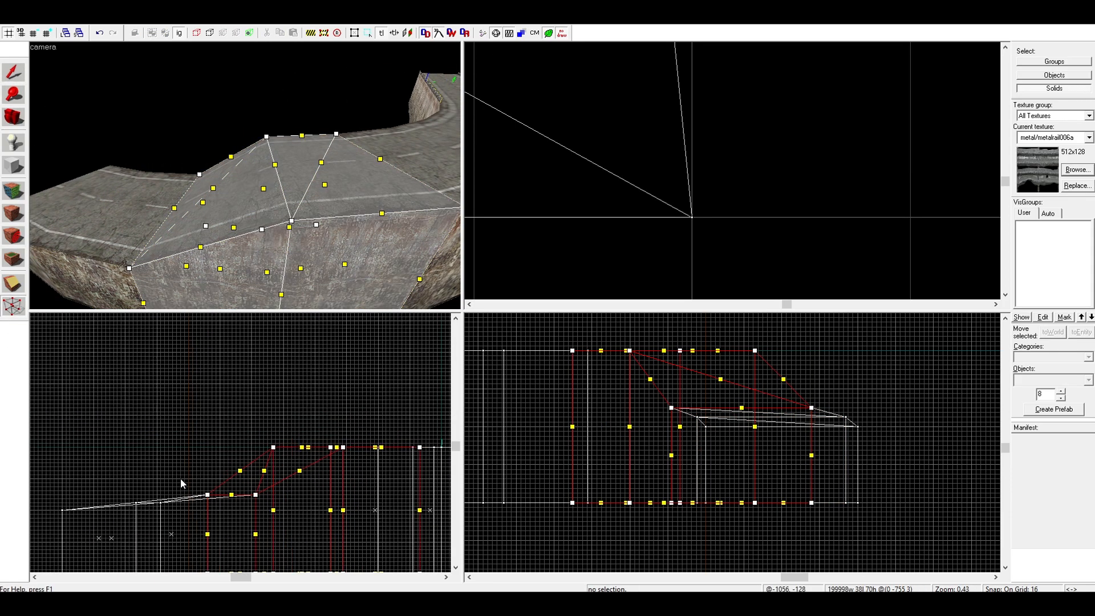
# Lower the top vertices shared by the fifth and sixth segments to 32 units above the previous joint
pyautogui.moveTo(359, 371)
pyautogui.mouseDown()
pyautogui.moveTo(357, 468)
pyautogui.moveTo(361, 414)
pyautogui.moveTo(388, 419)
pyautogui.mouseUp()
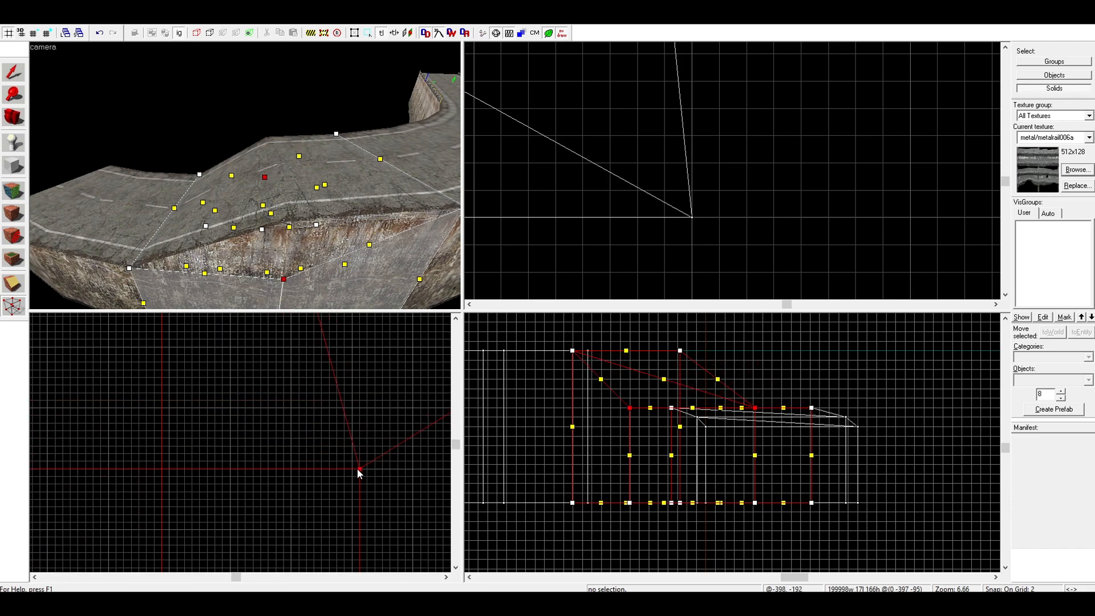
pyautogui.scroll(-8, 359, 459)
pyautogui.scroll(4, 361, 458)
pyautogui.scroll(-5, 359, 421)
pyautogui.click(11, 74)
pyautogui.click(49, 33)
pyautogui.click(49, 33)
pyautogui.click(48, 35)
pyautogui.press('Escape')
pyautogui.press('Escape')
pyautogui.moveTo(147, 417)
pyautogui.mouseDown()
pyautogui.moveTo(131, 439)
pyautogui.moveTo(362, 434)
pyautogui.mouseUp()
# Select the four halves of the fourth and fifth road segments and show their vertices for manipulation
pyautogui.click(301, 231)
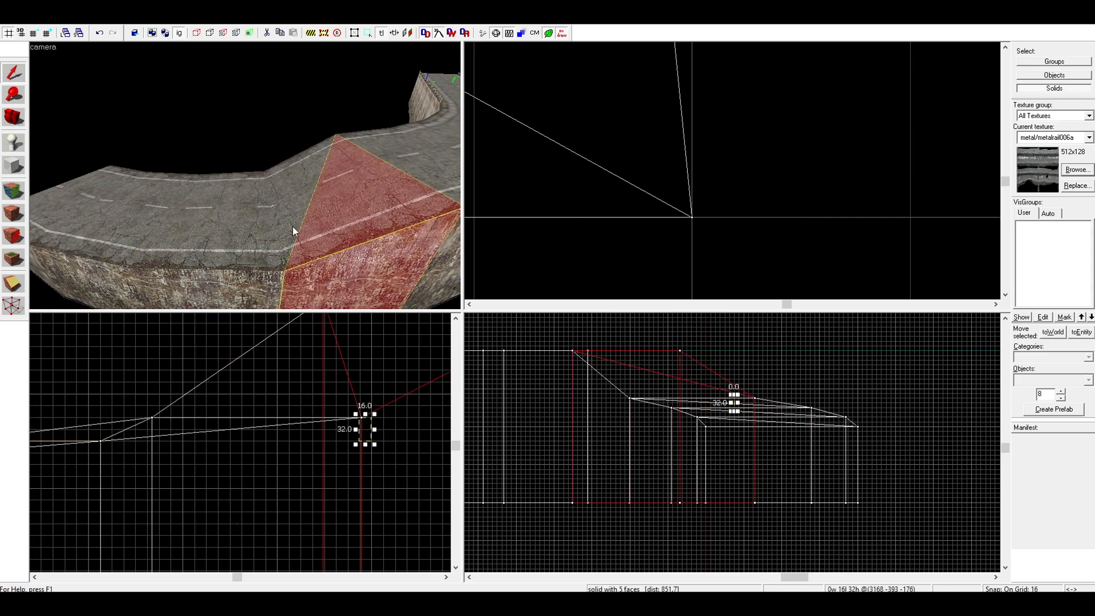
pyautogui.click(292, 227)
pyautogui.keyDown('ctrl'); pyautogui.click(326, 216); pyautogui.keyUp('ctrl')
pyautogui.keyDown('ctrl'); pyautogui.click(386, 161); pyautogui.keyUp('ctrl')
pyautogui.keyDown('ctrl'); pyautogui.click(425, 146); pyautogui.keyUp('ctrl')
pyautogui.press('d')
pyautogui.press('d')
pyautogui.click(12, 308)
pyautogui.scroll(-2, 148, 456)
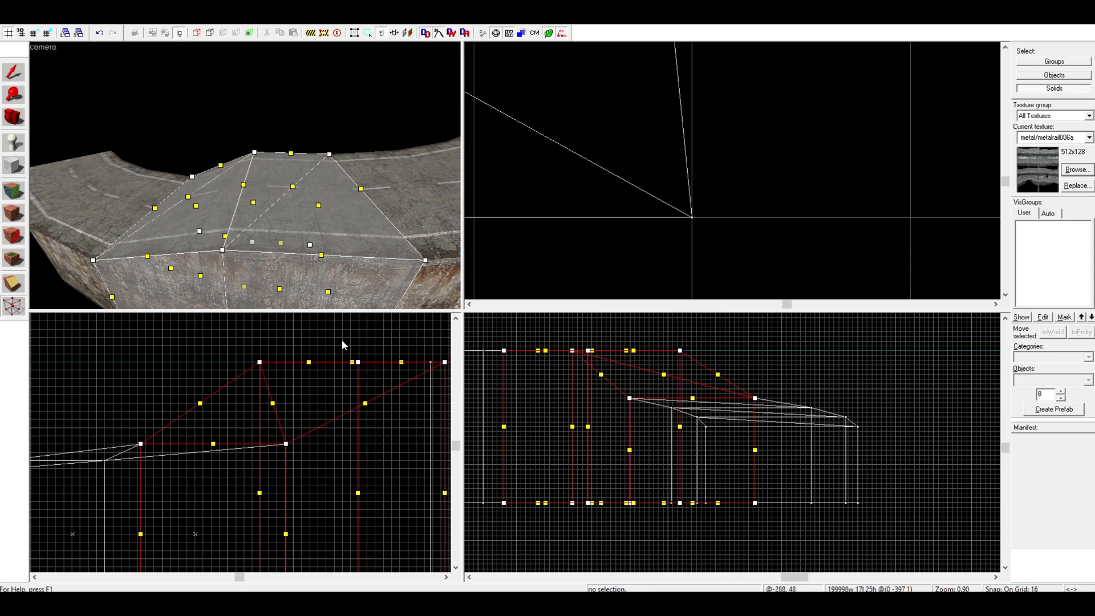
# Reduce the grid to 8 units and lower the top vertices shared by the fourth and fifth segments to about 16 units above the previous joint
pyautogui.scroll(2, 337, 341)
pyautogui.click(228, 370)
pyautogui.scroll(-2, 283, 393)
pyautogui.scroll(1, 421, 363)
pyautogui.keyDown('ctrl'); pyautogui.click(431, 380); pyautogui.keyUp('ctrl')
pyautogui.scroll(-2, 311, 373)
pyautogui.scroll(3, 269, 391)
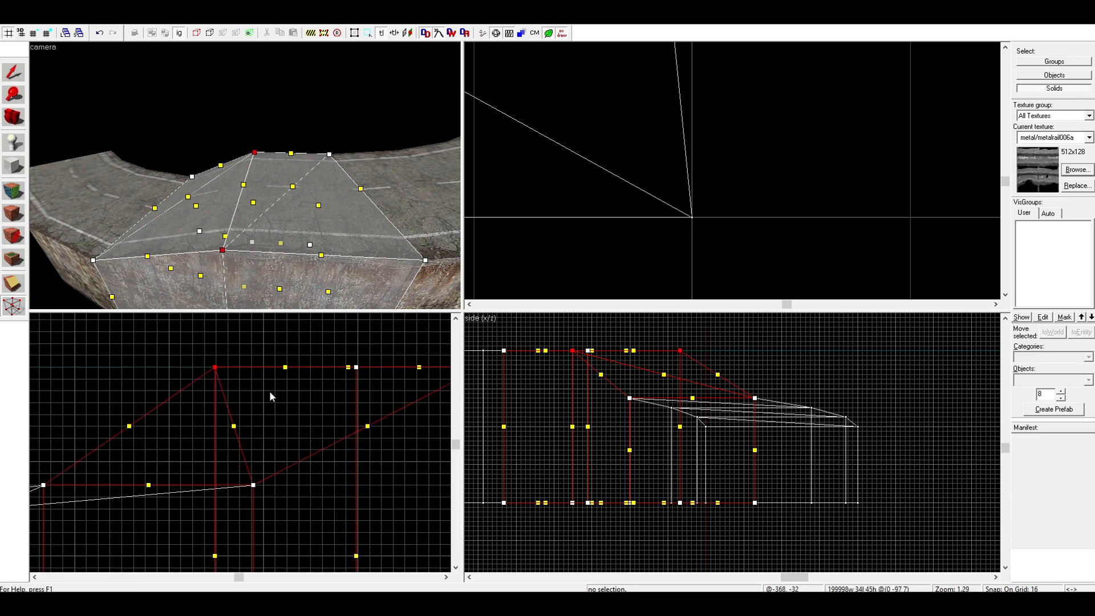
pyautogui.scroll(-3, 228, 381)
pyautogui.scroll(5, 388, 382)
pyautogui.click(34, 35)
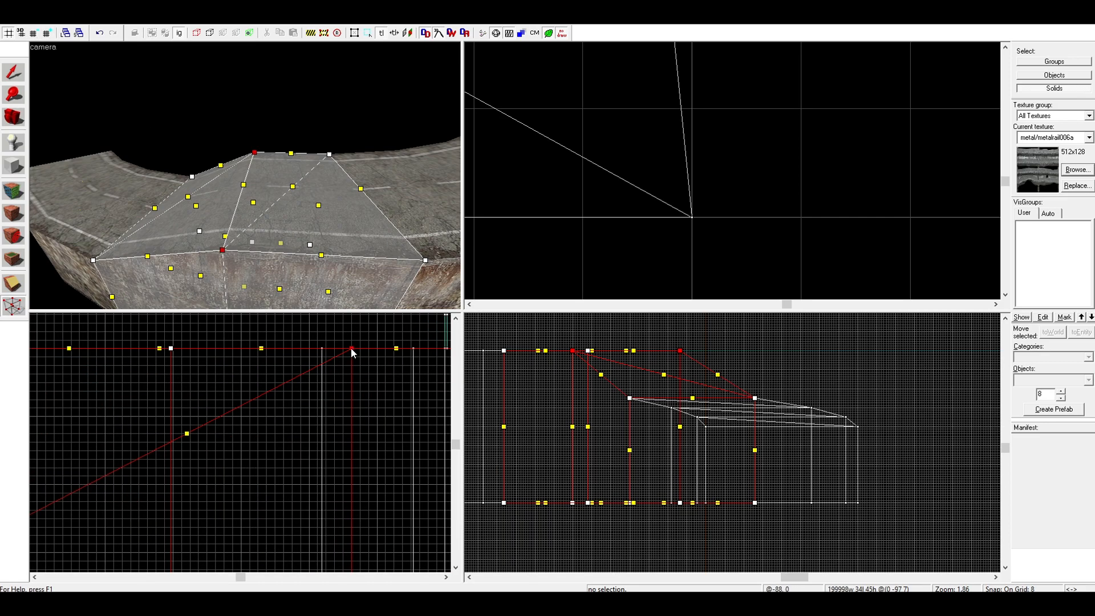
pyautogui.moveTo(351, 350); pyautogui.dragTo(351, 390)
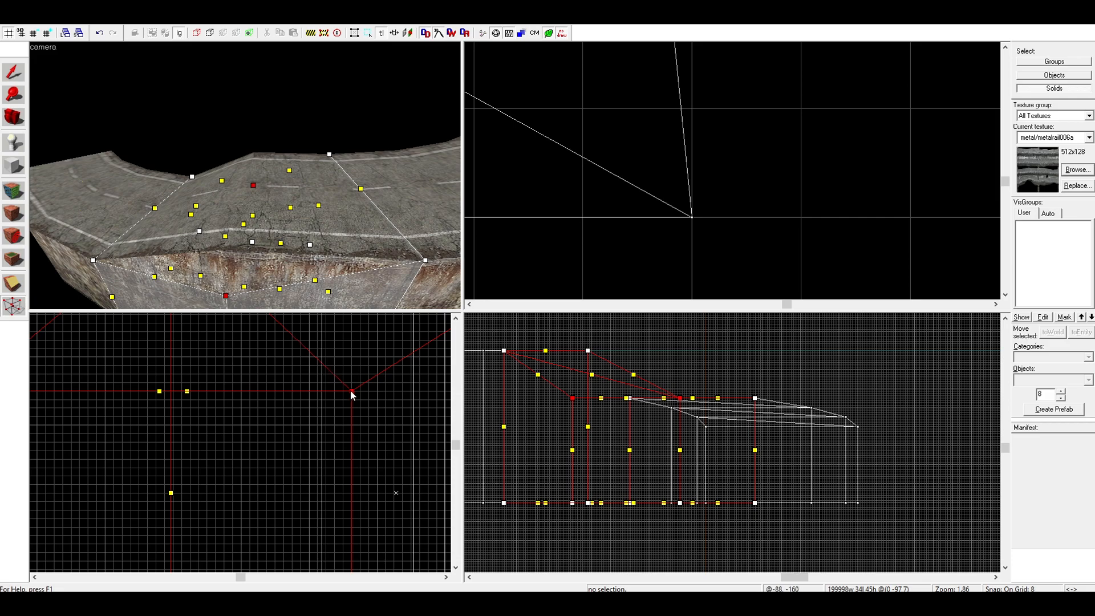
pyautogui.scroll(-3, 351, 379)
pyautogui.hotkey('shift', 's')
pyautogui.scroll(-4, 183, 382)
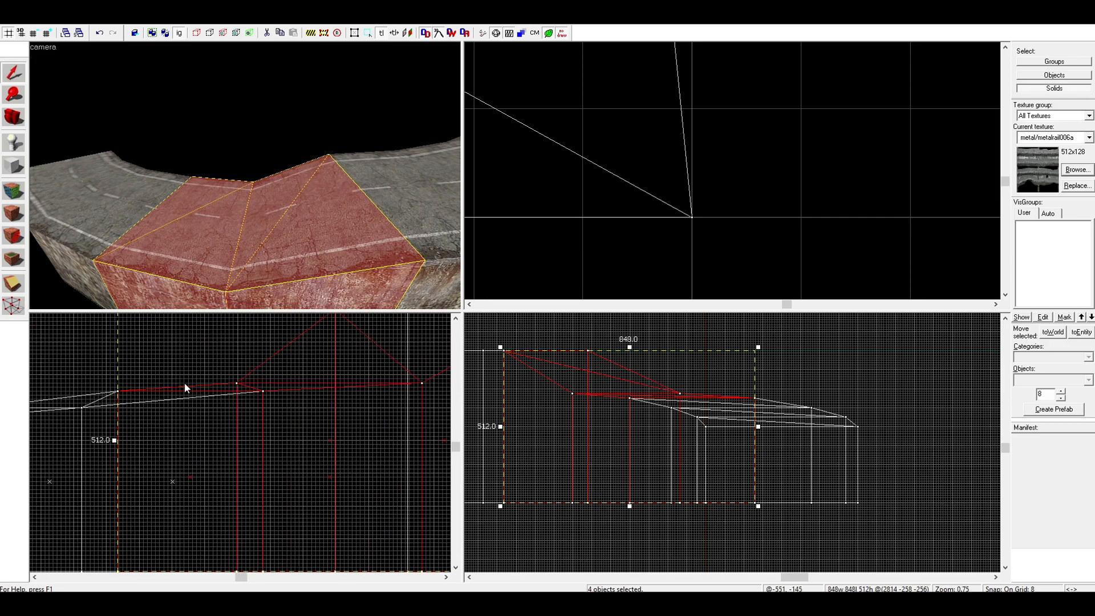
# Select the four halves of the third and fourth segments and show their vertices for manipulation
pyautogui.press('s')
pyautogui.press('d')
pyautogui.click(249, 200)
pyautogui.keyDown('ctrl'); pyautogui.click(250, 197); pyautogui.keyUp('ctrl')
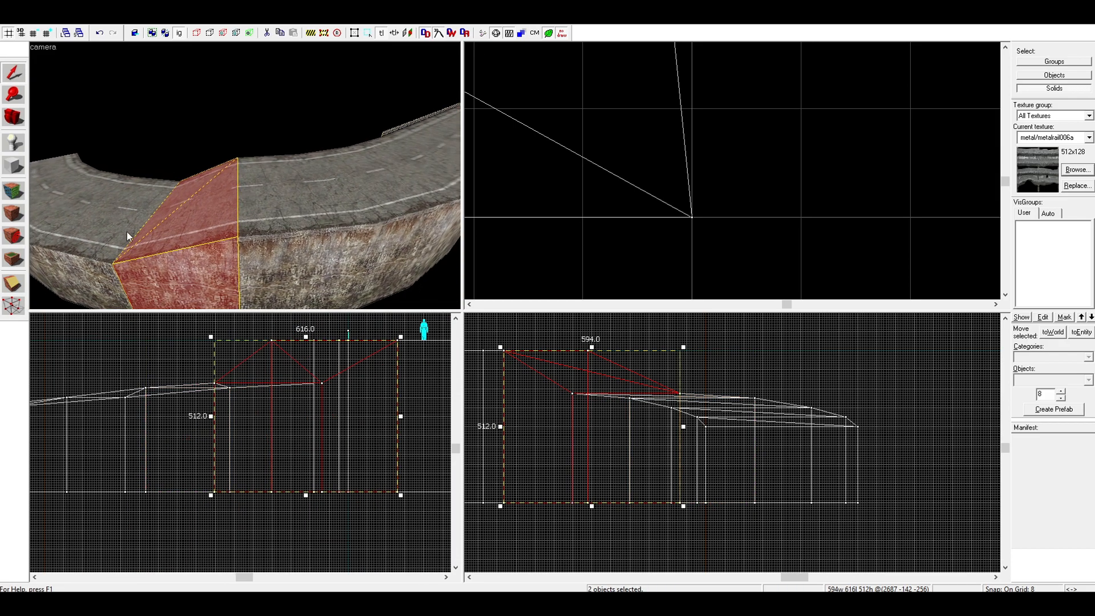
pyautogui.click(13, 306)
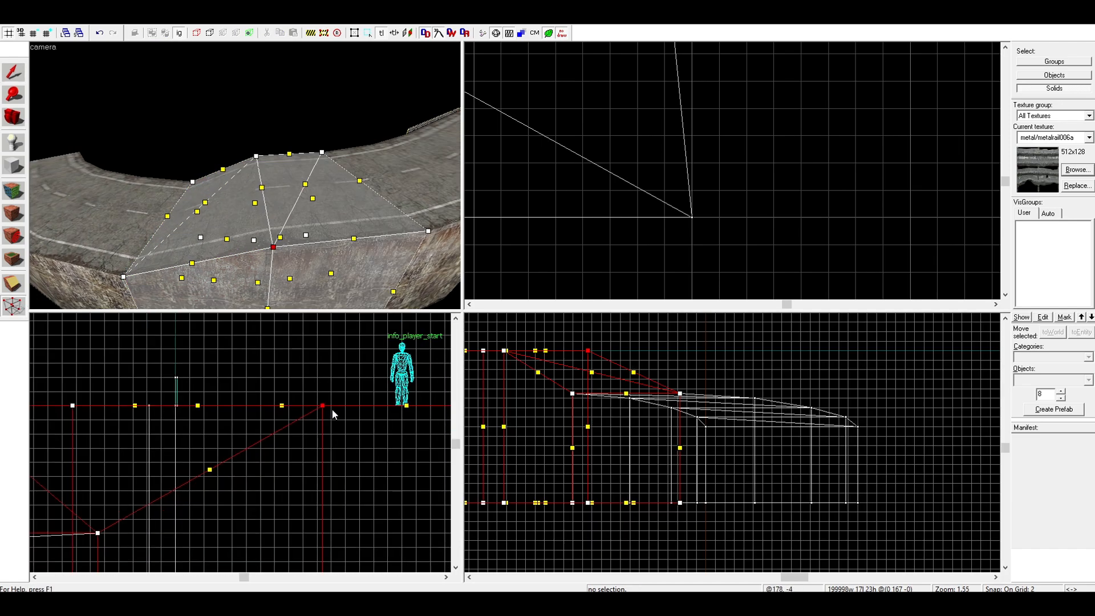
# On a 2-unit grid, lower the top vertices shared by the third and fourth segments to 32 units above the previous joint and measure the height
pyautogui.scroll(2, 223, 416)
pyautogui.scroll(6, 215, 429)
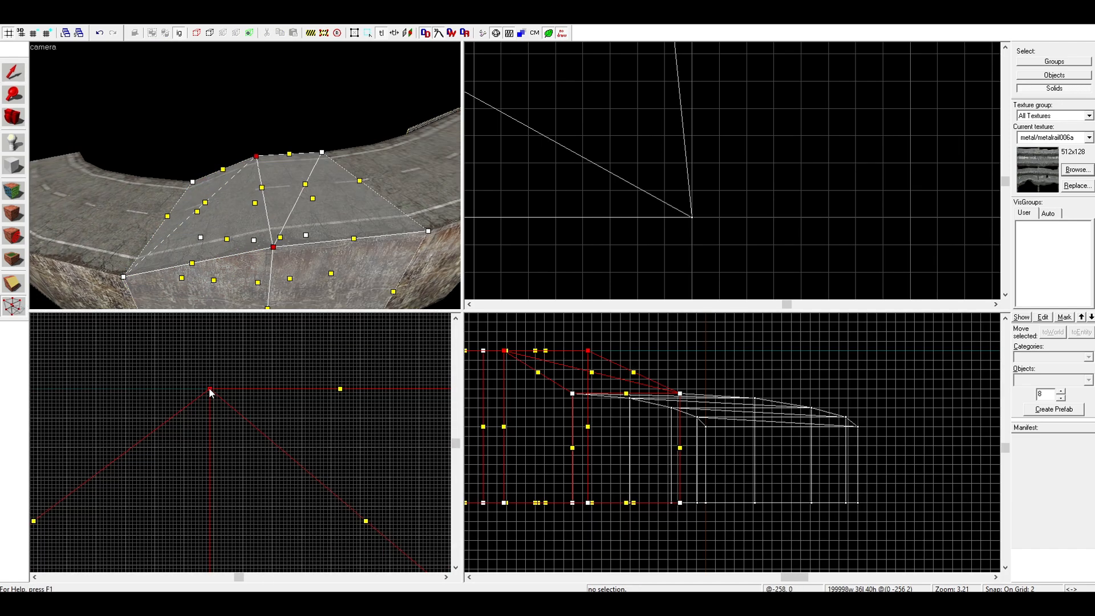
pyautogui.moveTo(210, 391); pyautogui.dragTo(211, 341)
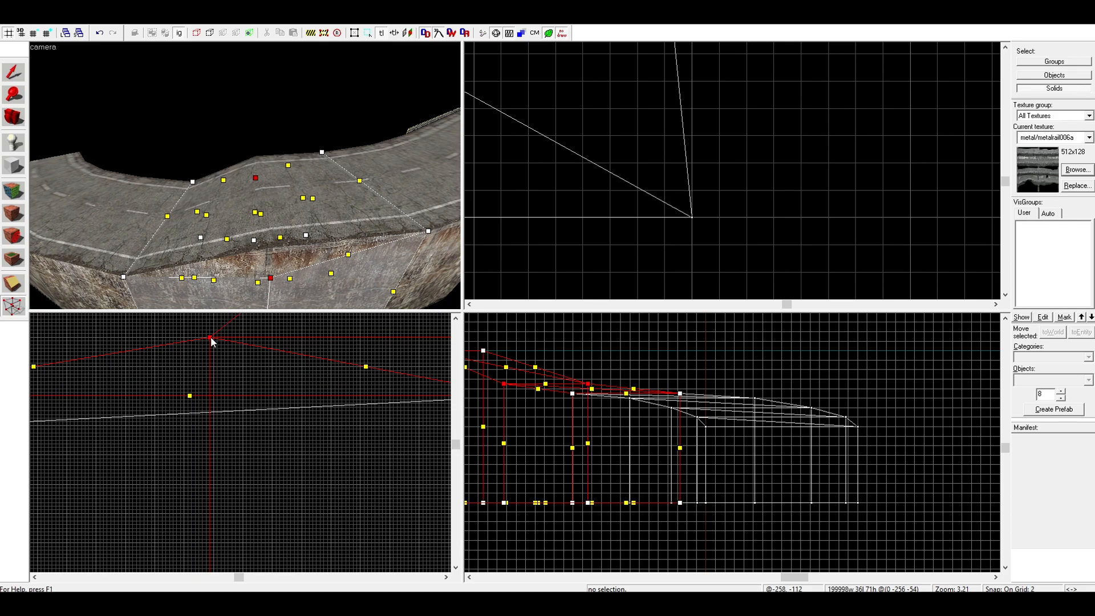
pyautogui.hotkey('shift', 's')
pyautogui.press('Escape')
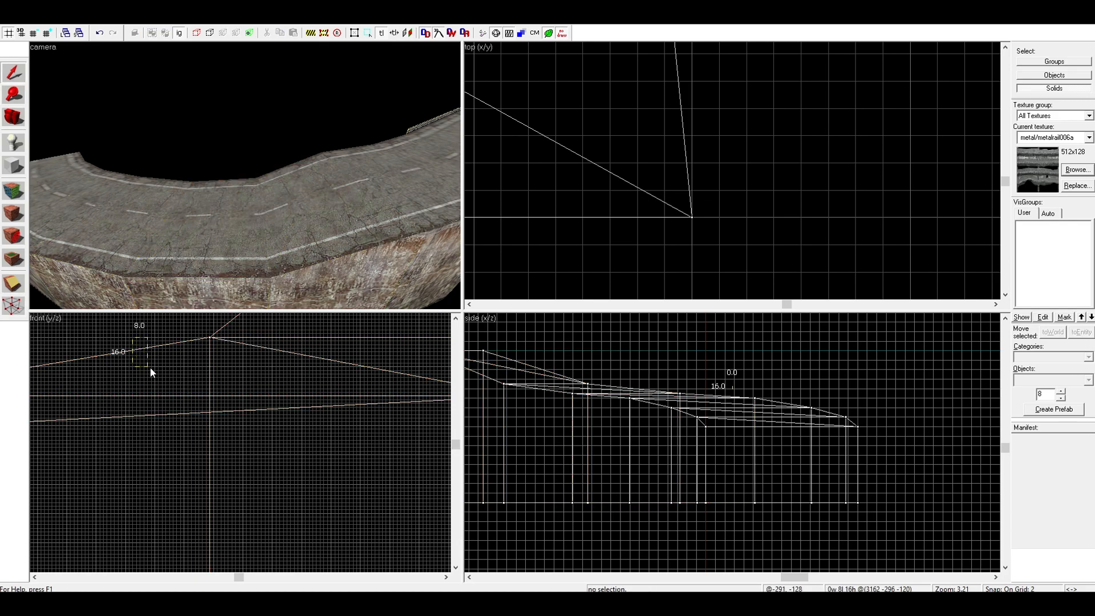
pyautogui.moveTo(149, 367); pyautogui.dragTo(152, 378)
# Select the four halves of the second and third segments and show their vertices for manipulation
pyautogui.scroll(-8, 152, 379)
pyautogui.press('d')
pyautogui.click(265, 193)
pyautogui.keyDown('ctrl'); pyautogui.click(234, 198); pyautogui.keyUp('ctrl')
pyautogui.keyDown('ctrl'); pyautogui.click(320, 181); pyautogui.keyUp('ctrl')
pyautogui.keyDown('ctrl'); pyautogui.click(376, 193); pyautogui.keyUp('ctrl')
pyautogui.press('d')
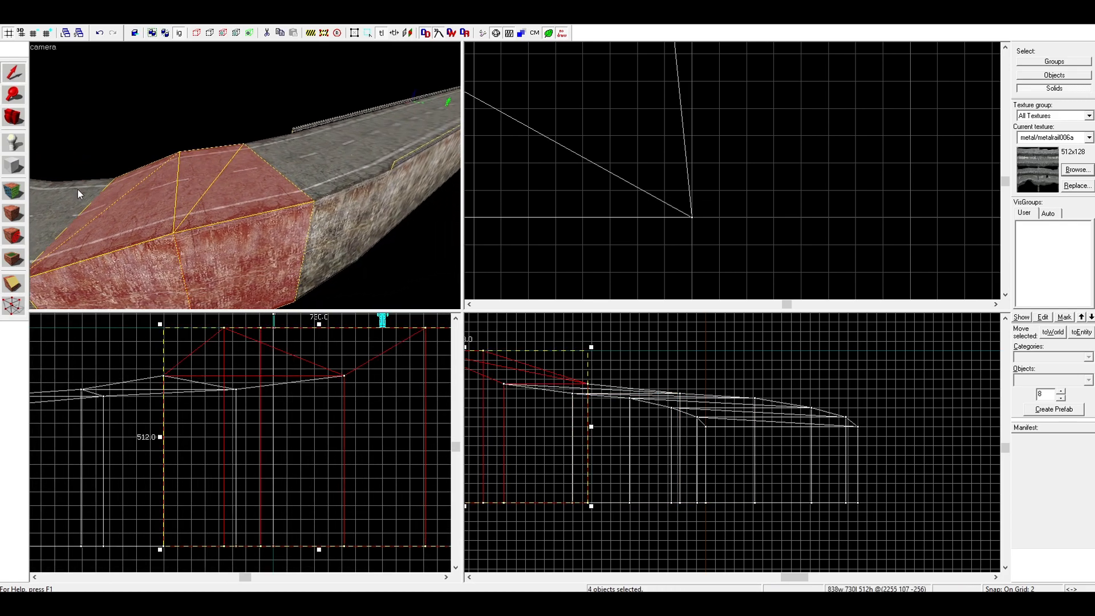
pyautogui.hotkey('shift', 'v')
# Lower the top vertices shared by the second and third segments to 32 units above the previous joint
pyautogui.scroll(2, 141, 369)
pyautogui.scroll(8, 137, 383)
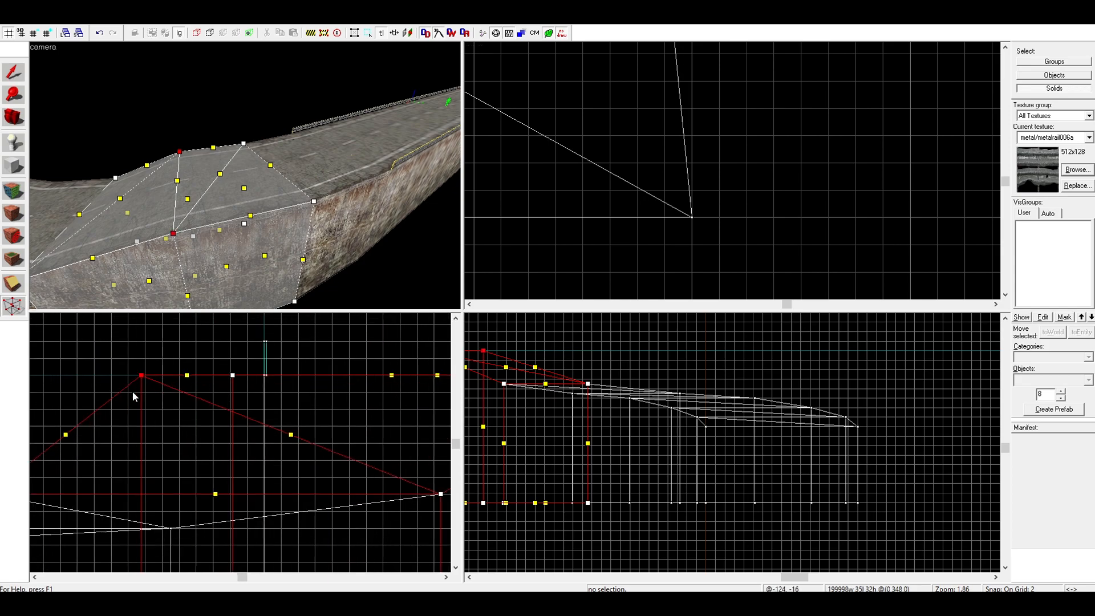
pyautogui.moveTo(150, 361); pyautogui.dragTo(150, 398)
pyautogui.scroll(-3, 149, 394)
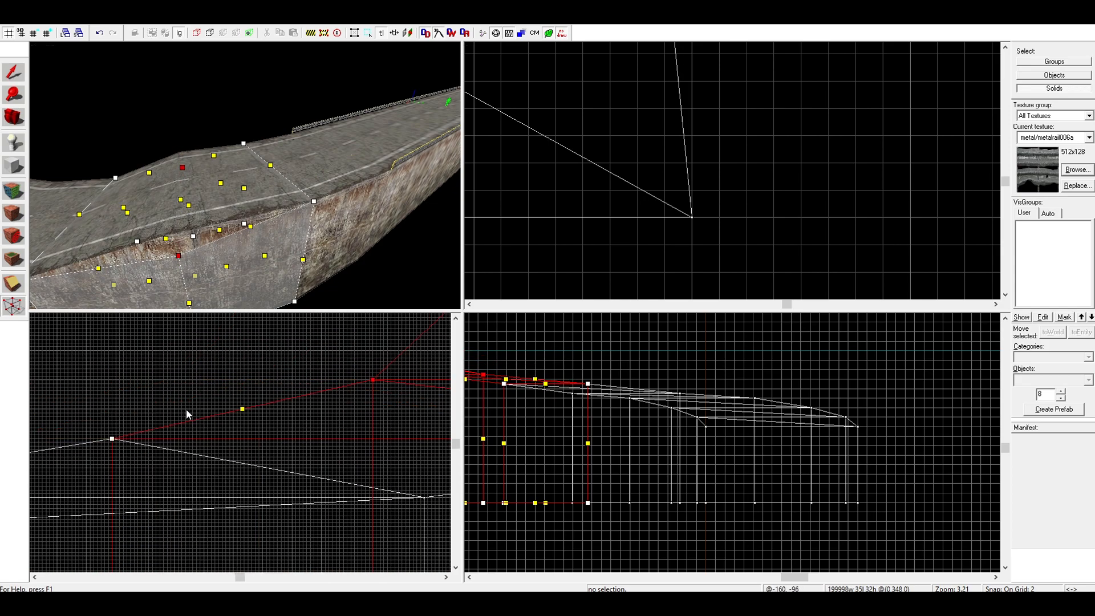
pyautogui.click(12, 73)
# Show the first and second segments' vertices, lower their shared top vertices to 32 units above the previous joint, and measure the height
pyautogui.click(12, 312)
pyautogui.scroll(-10, 193, 446)
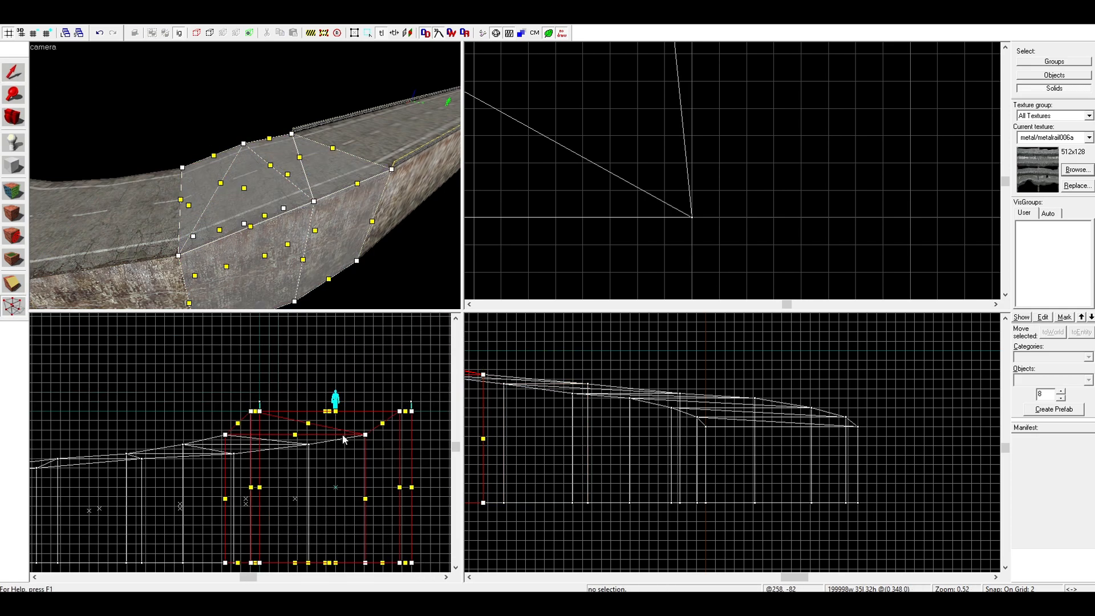
pyautogui.scroll(-4, 590, 440)
pyautogui.scroll(5, 301, 414)
pyautogui.scroll(3, 121, 437)
pyautogui.scroll(-4, 90, 445)
pyautogui.scroll(5, 142, 407)
pyautogui.moveTo(108, 375); pyautogui.dragTo(127, 402)
pyautogui.scroll(-7, 121, 401)
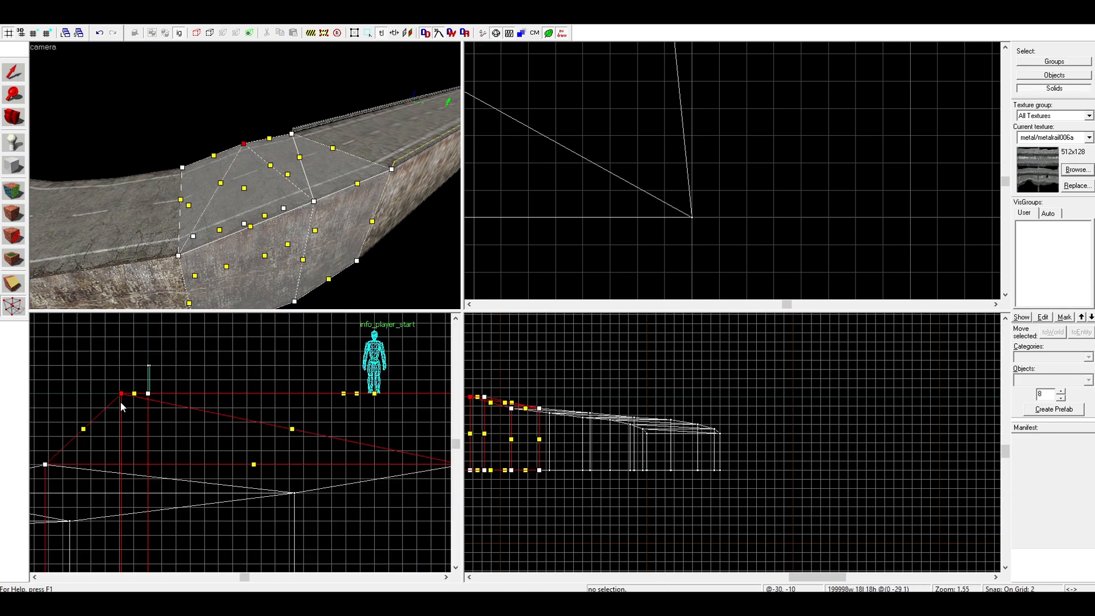
pyautogui.scroll(6, 342, 399)
pyautogui.moveTo(273, 364)
pyautogui.mouseDown()
pyautogui.moveTo(311, 398)
pyautogui.moveTo(295, 427)
pyautogui.mouseUp()
pyautogui.scroll(3, 288, 389)
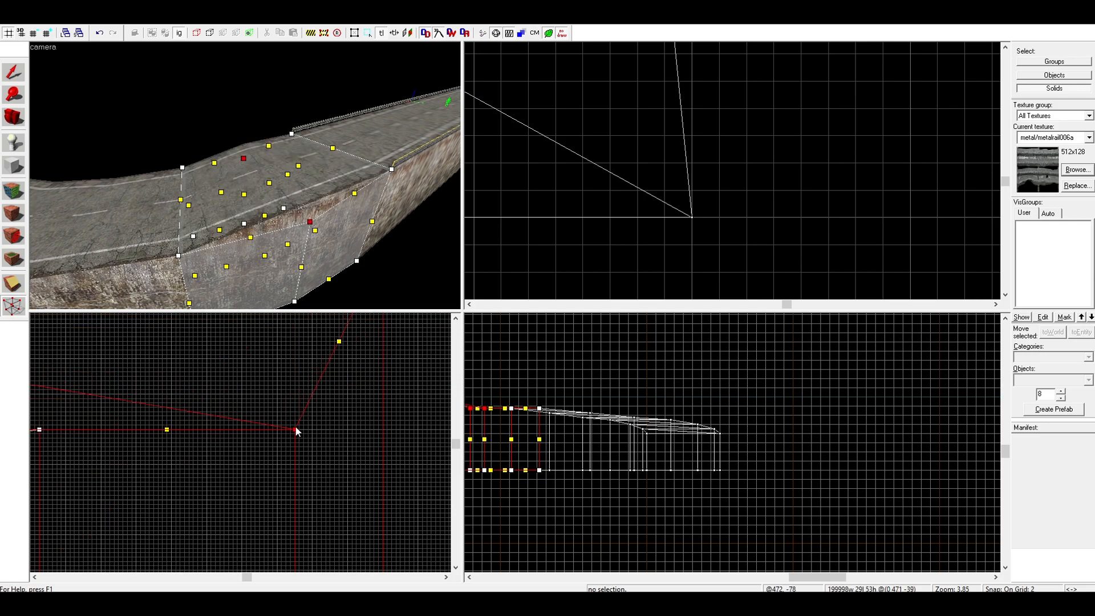
pyautogui.click(13, 75)
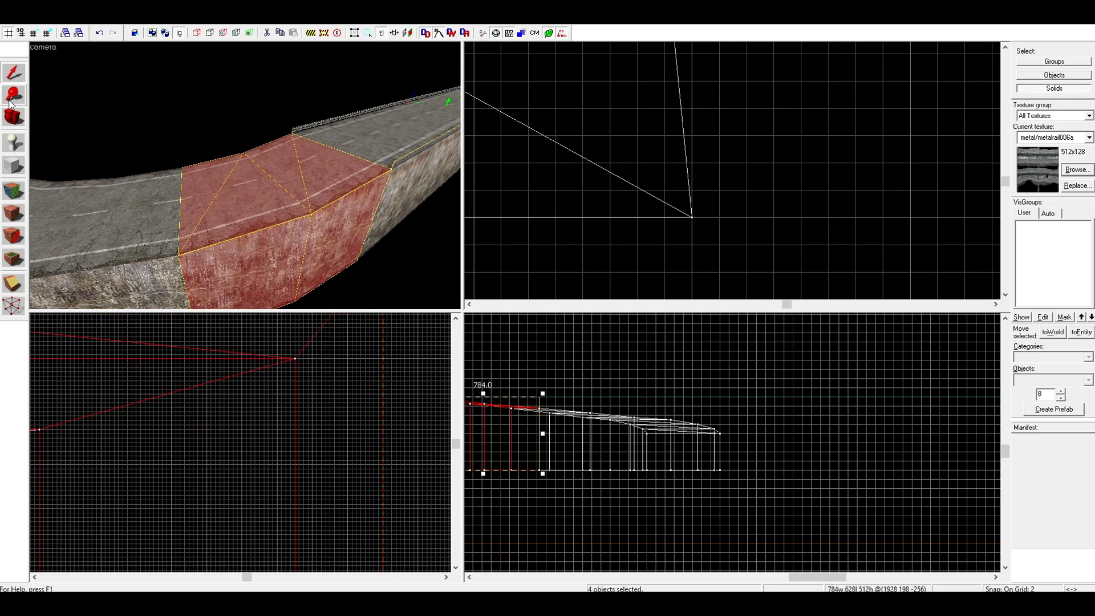
pyautogui.click(328, 369)
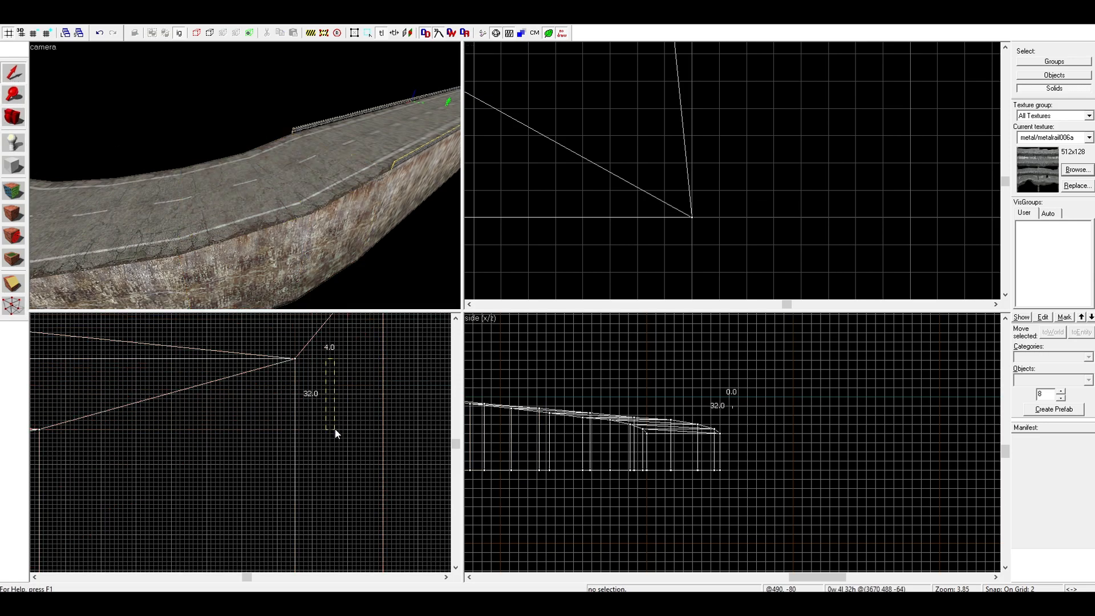
# Examine the sloped road from several viewpoints to check how smoothly its surface descends around the curve
pyautogui.click(325, 173)
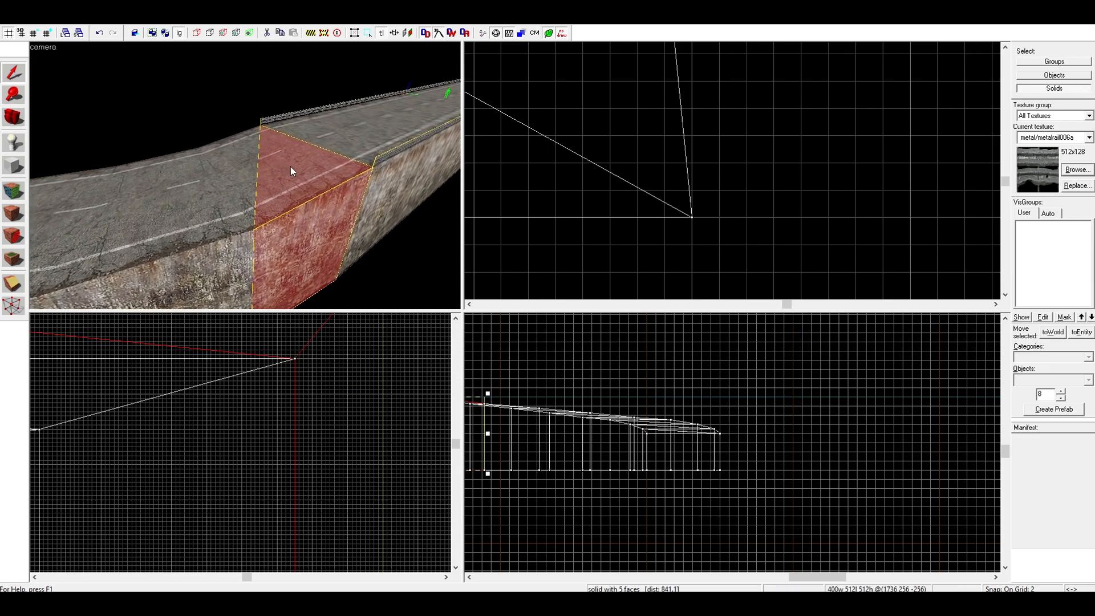
pyautogui.press('z')
pyautogui.press('w')
pyautogui.press('s')
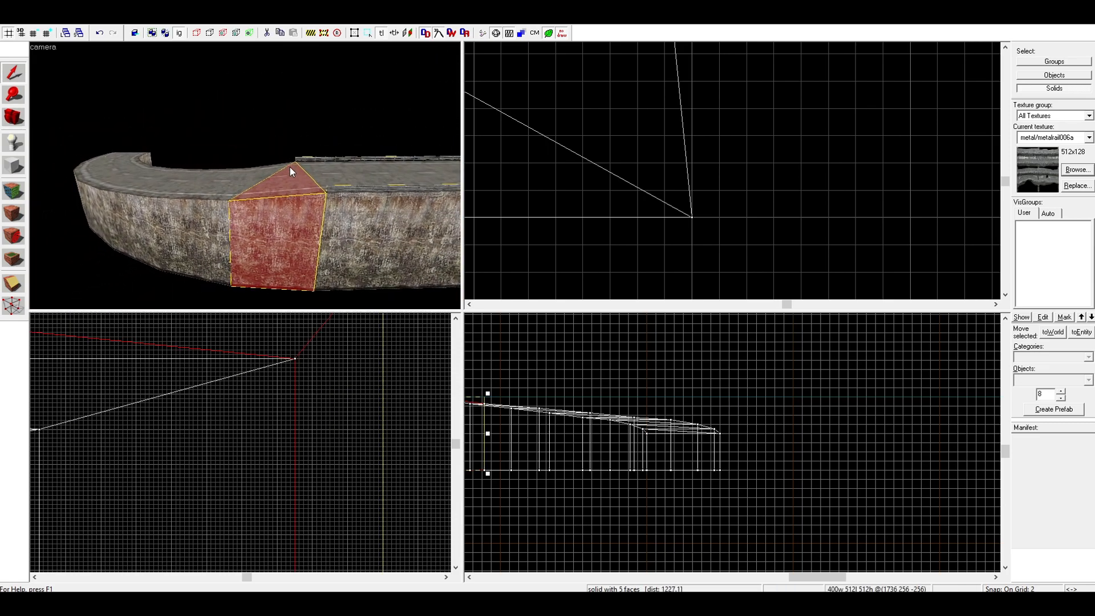
pyautogui.press('w')
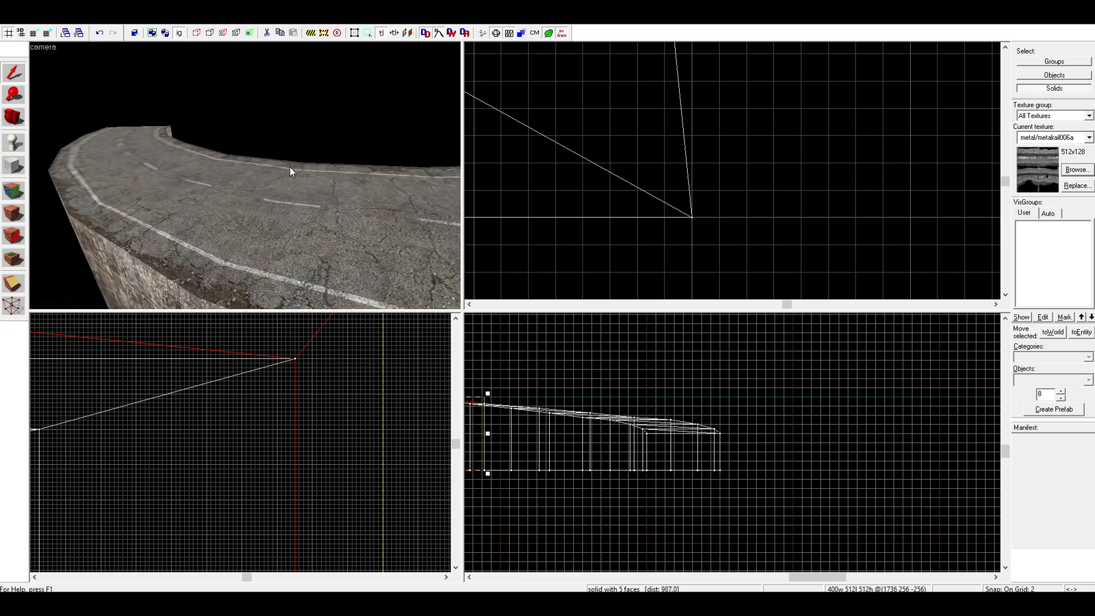
pyautogui.press('w')
pyautogui.press('s')
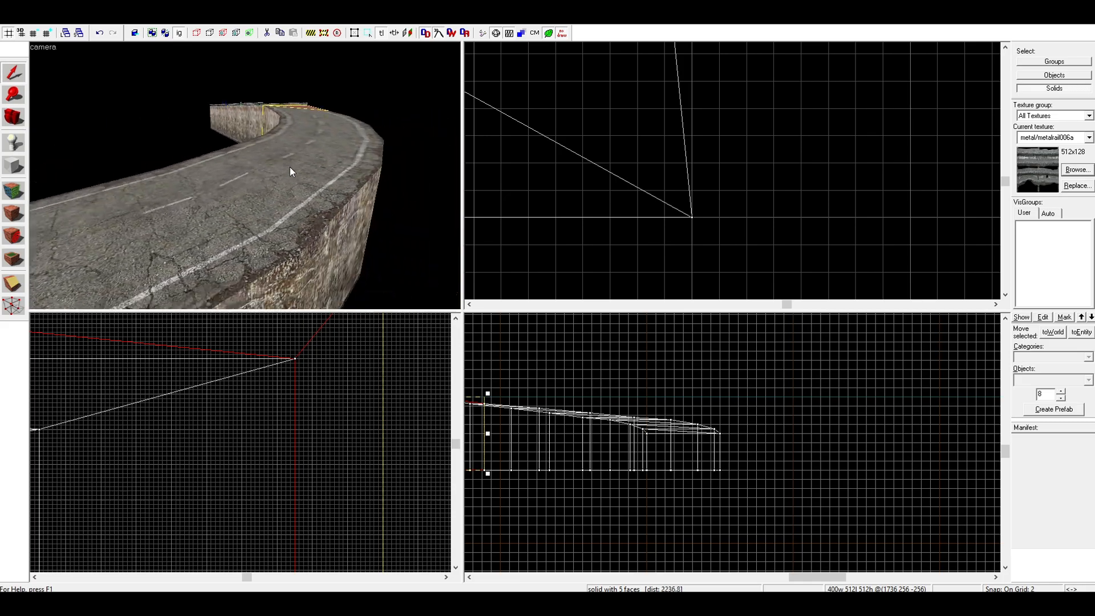
pyautogui.press('w')
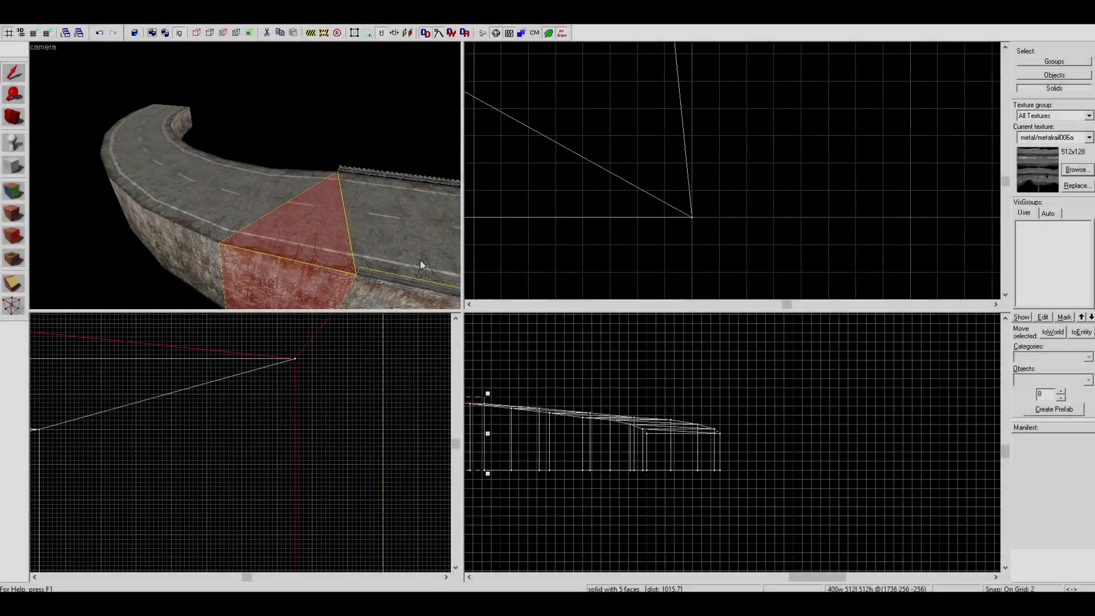
# Show the hidden curved guardrail again and select all its segments together as a group
pyautogui.press('w')
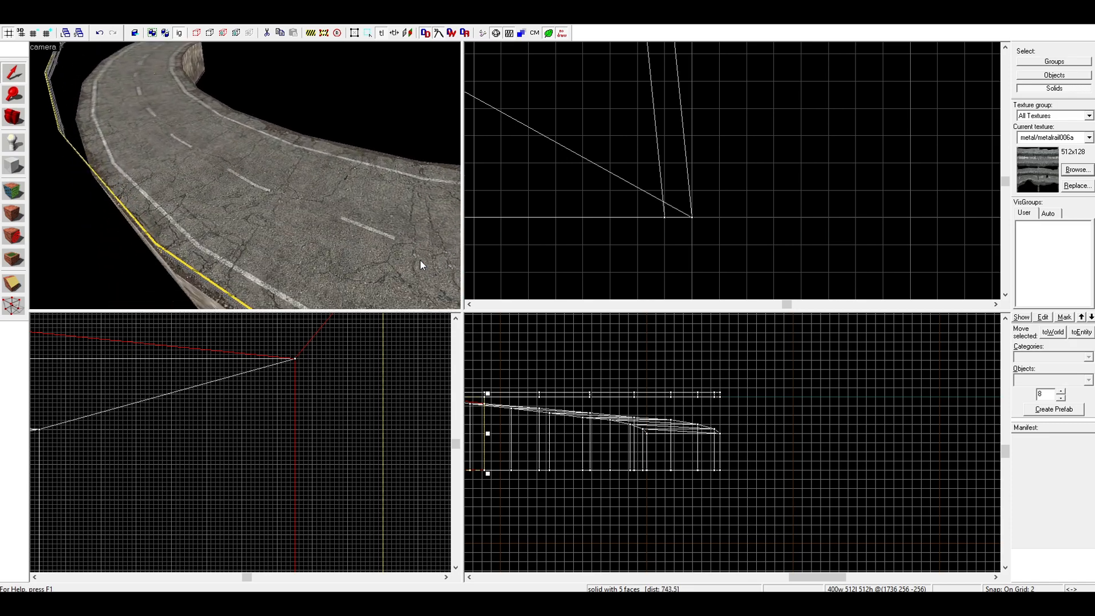
pyautogui.press('w')
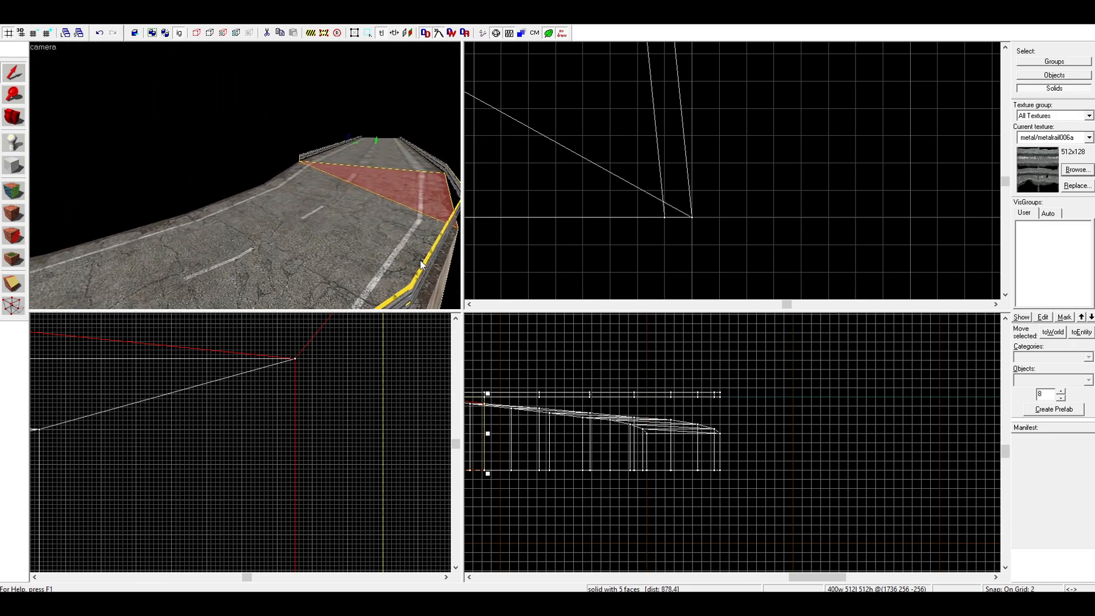
pyautogui.press('d')
pyautogui.click(292, 175)
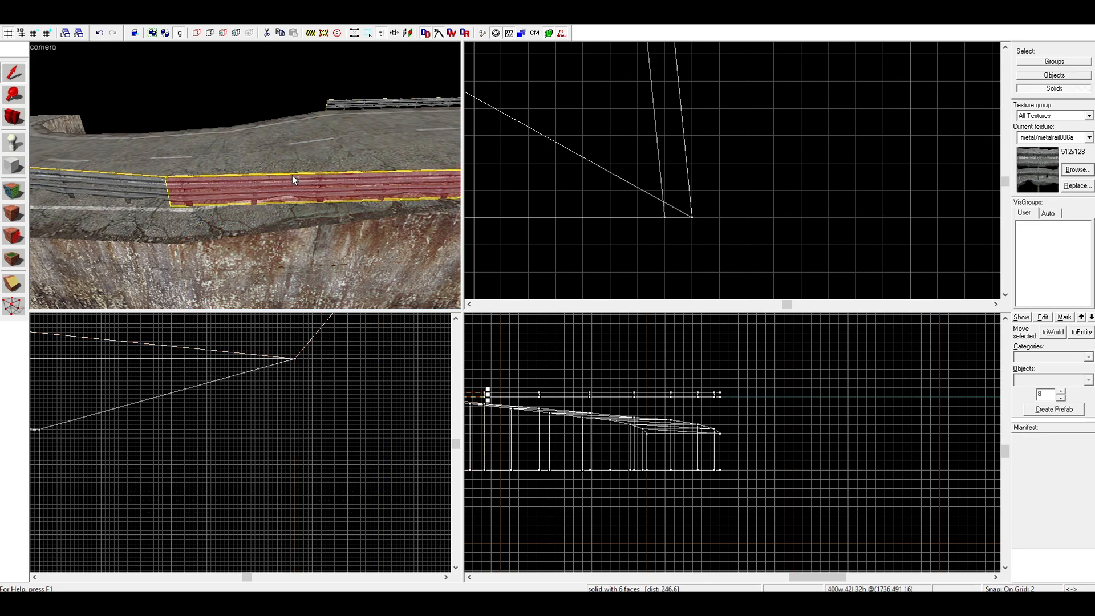
pyautogui.press('s')
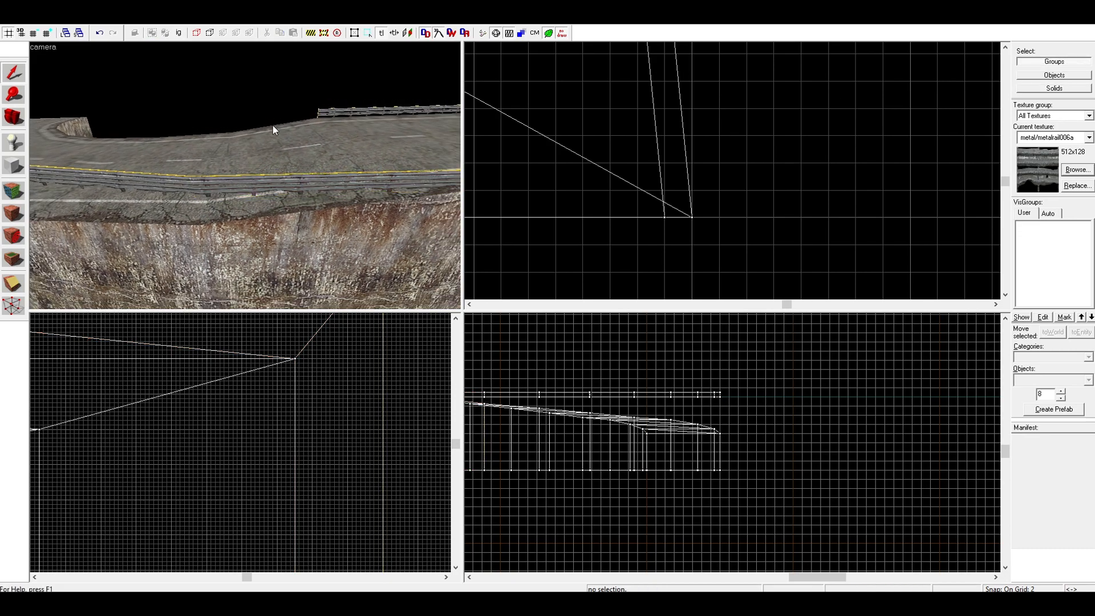
pyautogui.press('w')
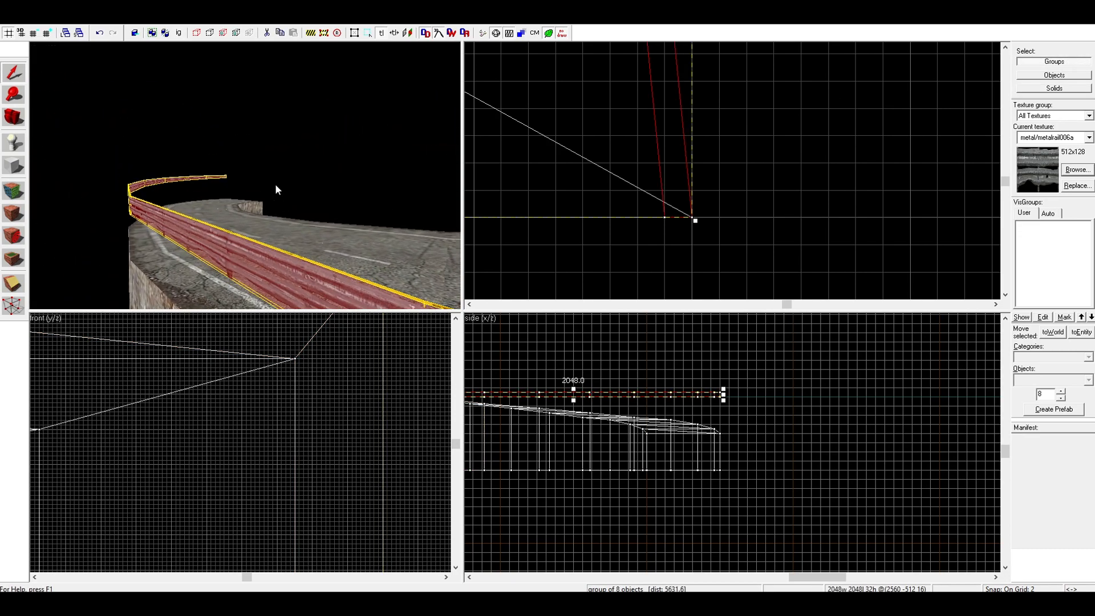
pyautogui.press('w')
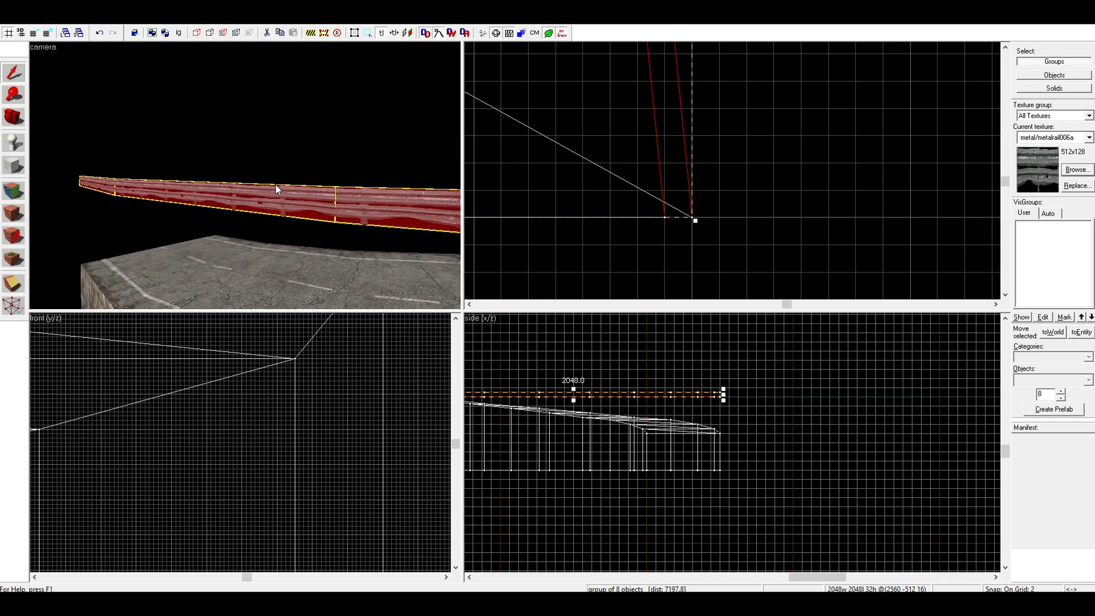
pyautogui.press('s')
pyautogui.press('w')
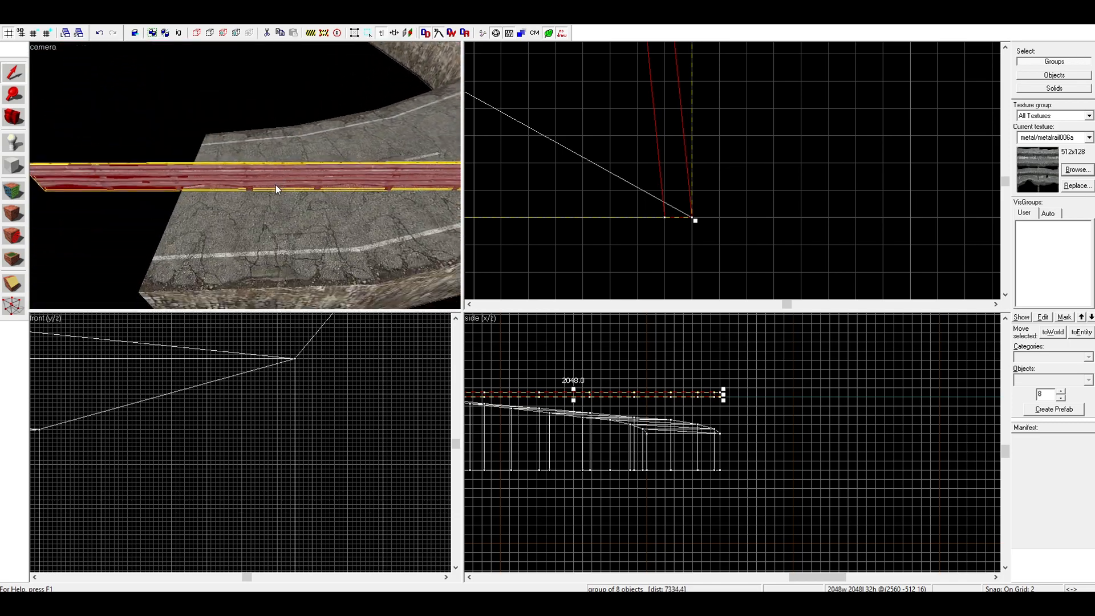
# Start face texture editing, pick up metal/metalrail006a from the guardrail's end segment, and wrap it continuously onto the adjoining segments
pyautogui.hotkey('shift', 'a')
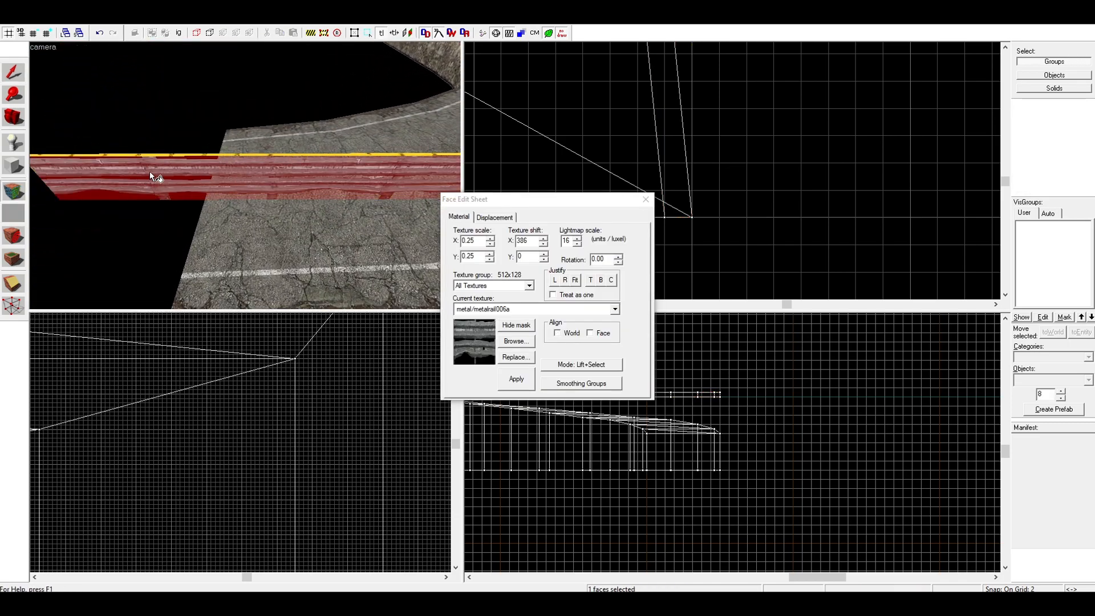
pyautogui.keyDown('alt'); pyautogui.rightClick(194, 154); pyautogui.keyUp('alt')
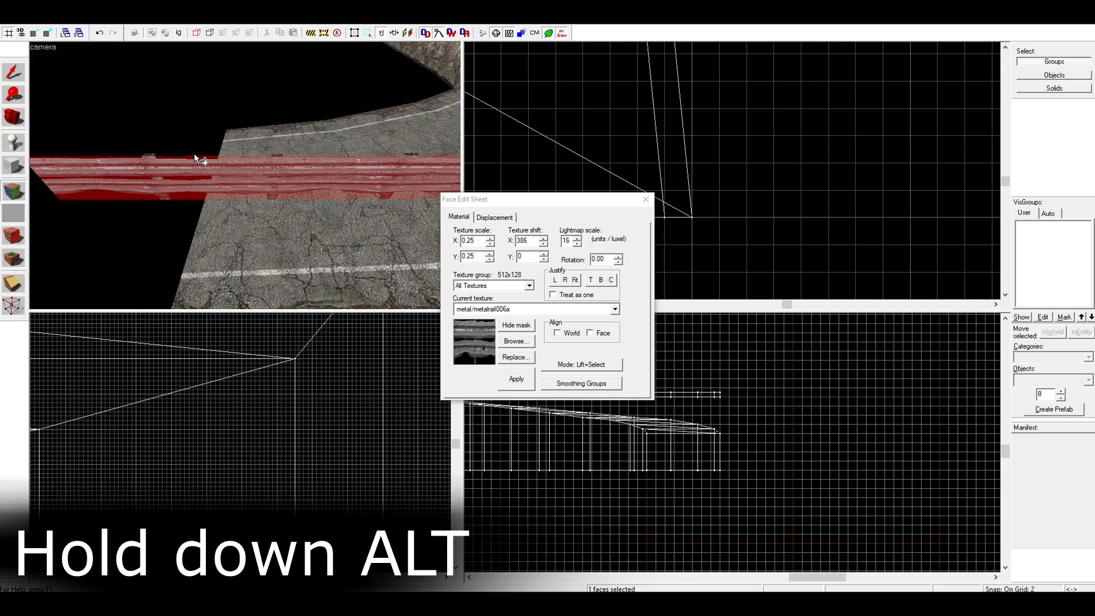
pyautogui.press('s')
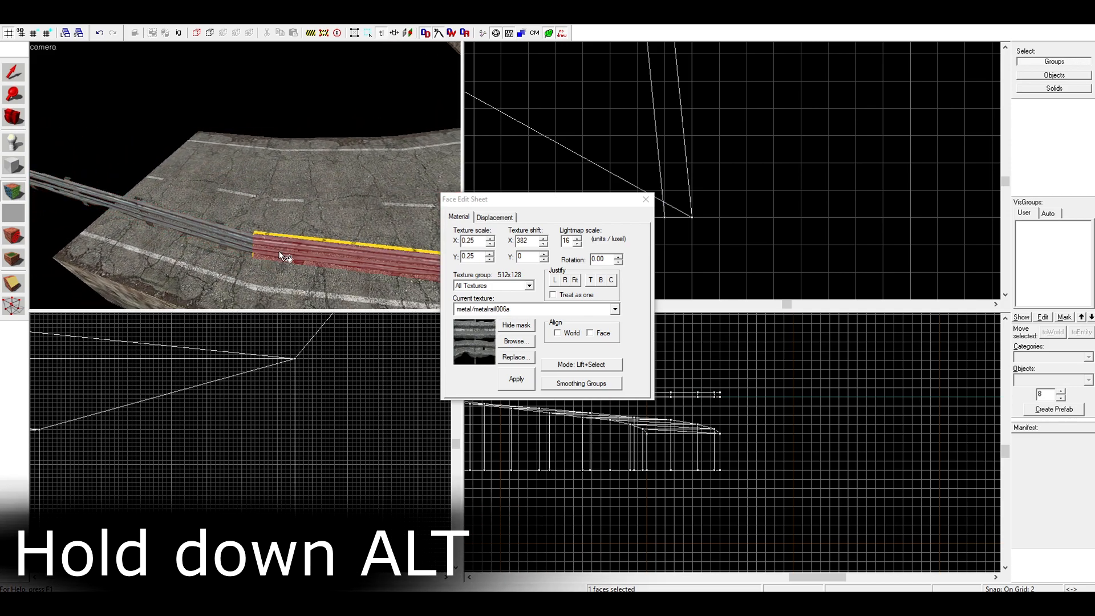
pyautogui.click(285, 258)
pyautogui.press('d')
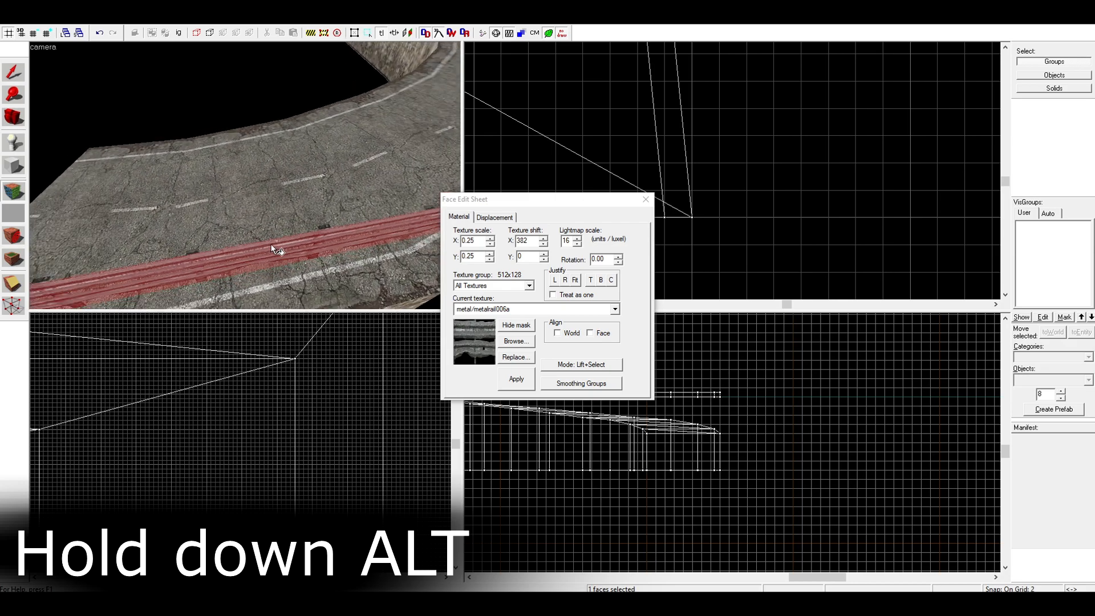
pyautogui.press('d')
pyautogui.keyDown('alt'); pyautogui.rightClick(253, 264); pyautogui.keyUp('alt')
pyautogui.click(253, 265)
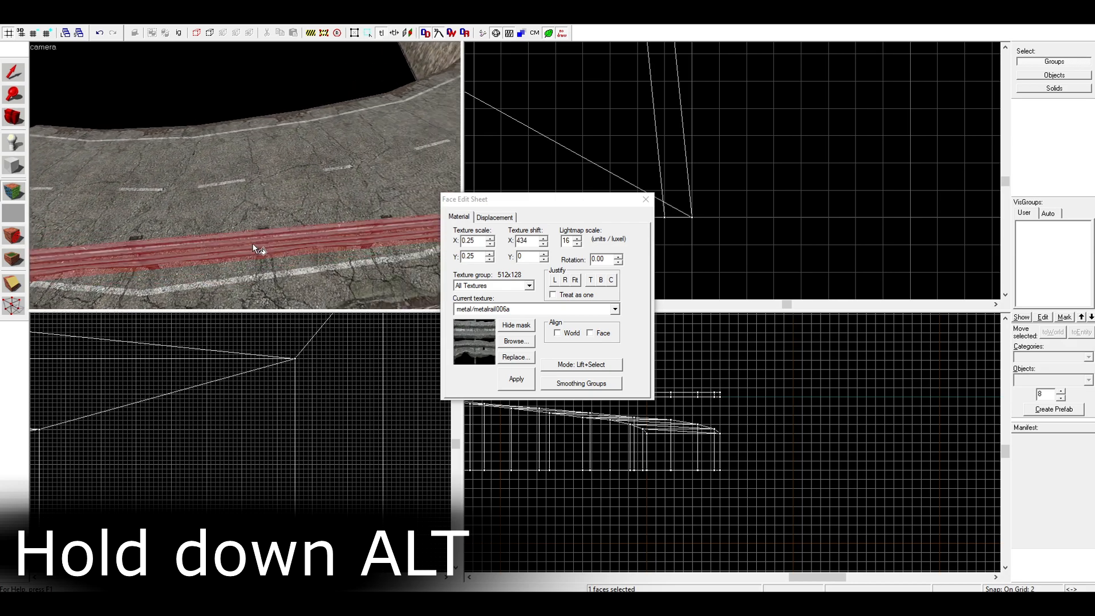
pyautogui.press('d')
pyautogui.keyDown('alt'); pyautogui.rightClick(292, 234); pyautogui.keyUp('alt')
pyautogui.click(292, 234)
pyautogui.press('d')
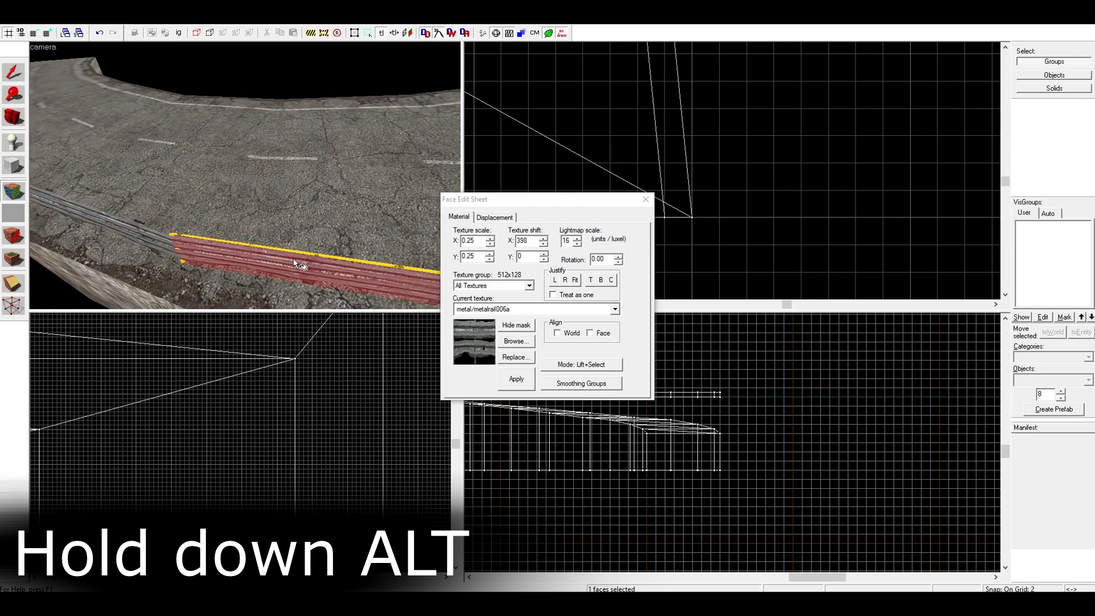
# Carry the aligned rail texture face by face across the guardrail's remaining segments and finish face editing
pyautogui.keyDown('alt'); pyautogui.rightClick(307, 252); pyautogui.keyUp('alt')
pyautogui.press('d')
pyautogui.keyDown('alt'); pyautogui.rightClick(303, 231); pyautogui.keyUp('alt')
pyautogui.click(303, 231)
pyautogui.press('d')
pyautogui.keyDown('alt'); pyautogui.rightClick(313, 282); pyautogui.keyUp('alt')
pyautogui.click(312, 281)
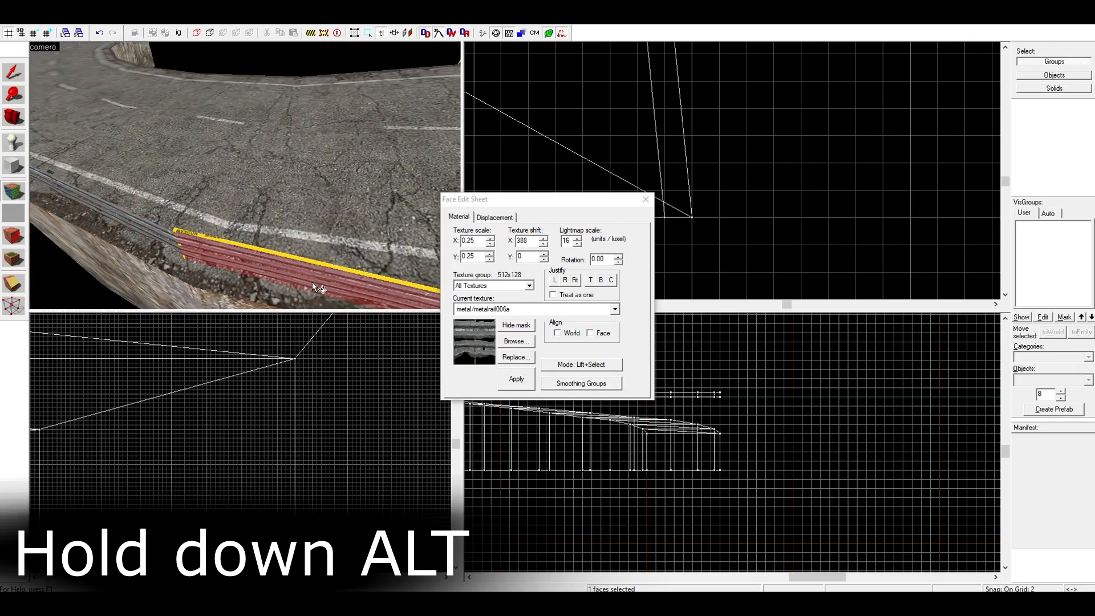
pyautogui.keyDown('alt'); pyautogui.rightClick(310, 258); pyautogui.keyUp('alt')
pyautogui.click(311, 257)
pyautogui.press('d')
pyautogui.press('w')
pyautogui.press('a')
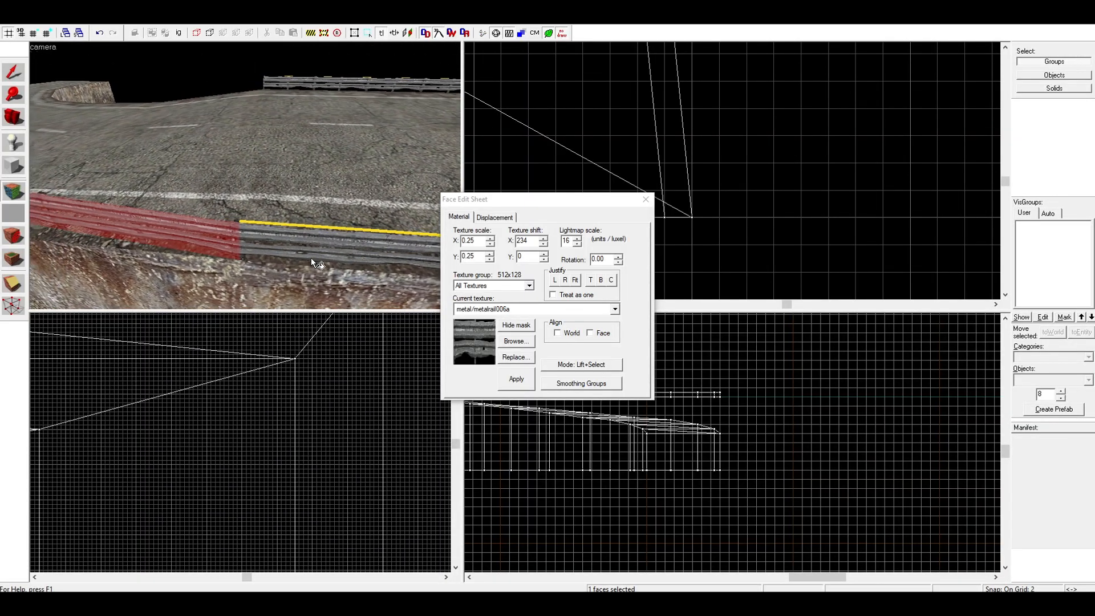
pyautogui.click(649, 198)
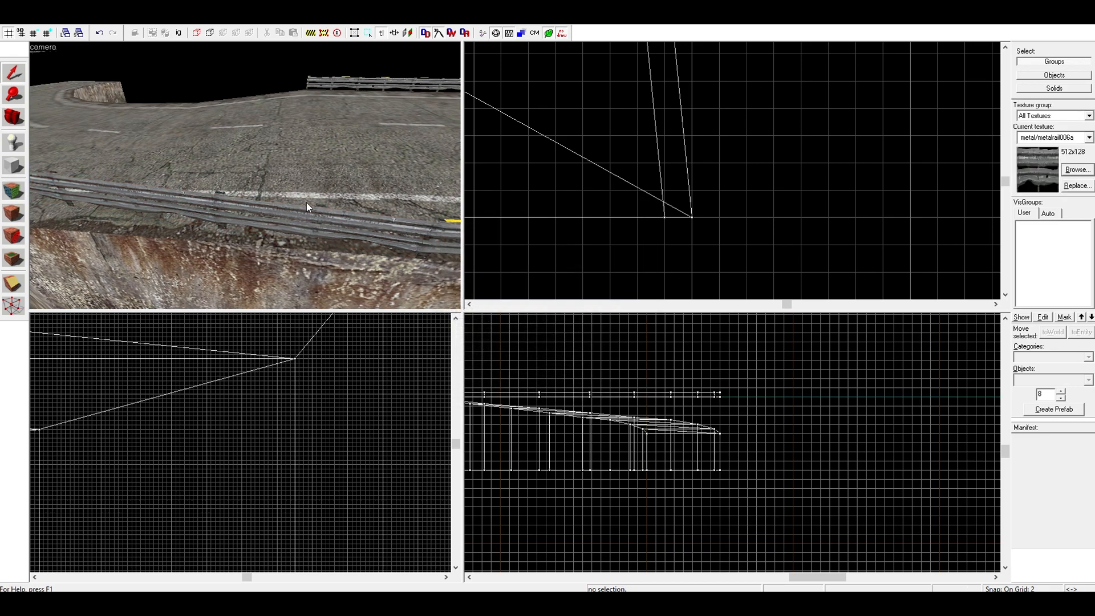
# Select the curved guardrail group and show its vertices for editing
pyautogui.press('s')
pyautogui.press('a')
pyautogui.click(307, 194)
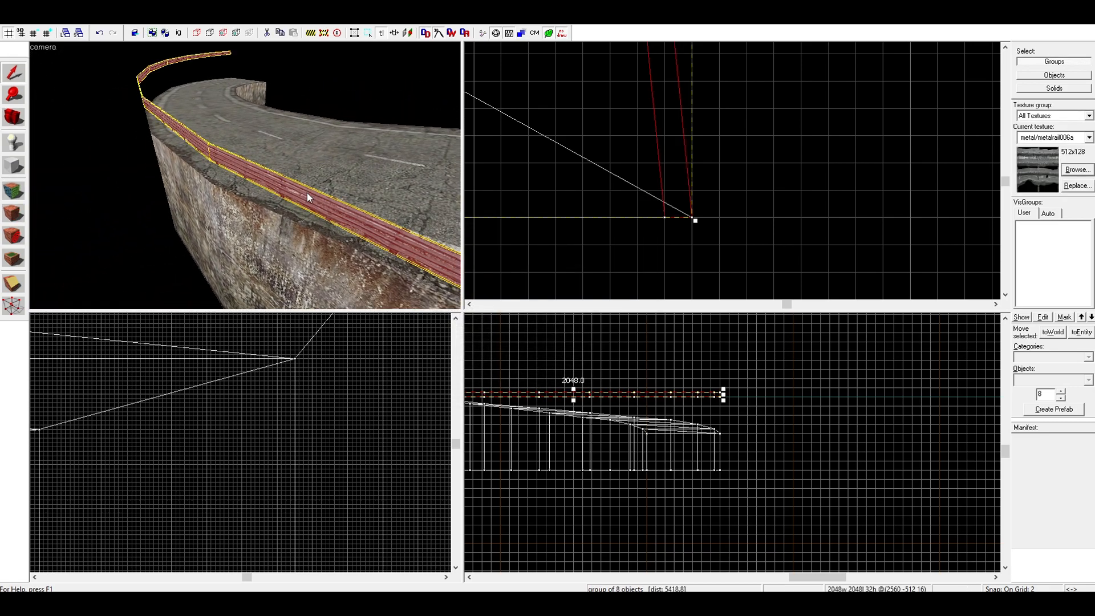
pyautogui.click(5, 313)
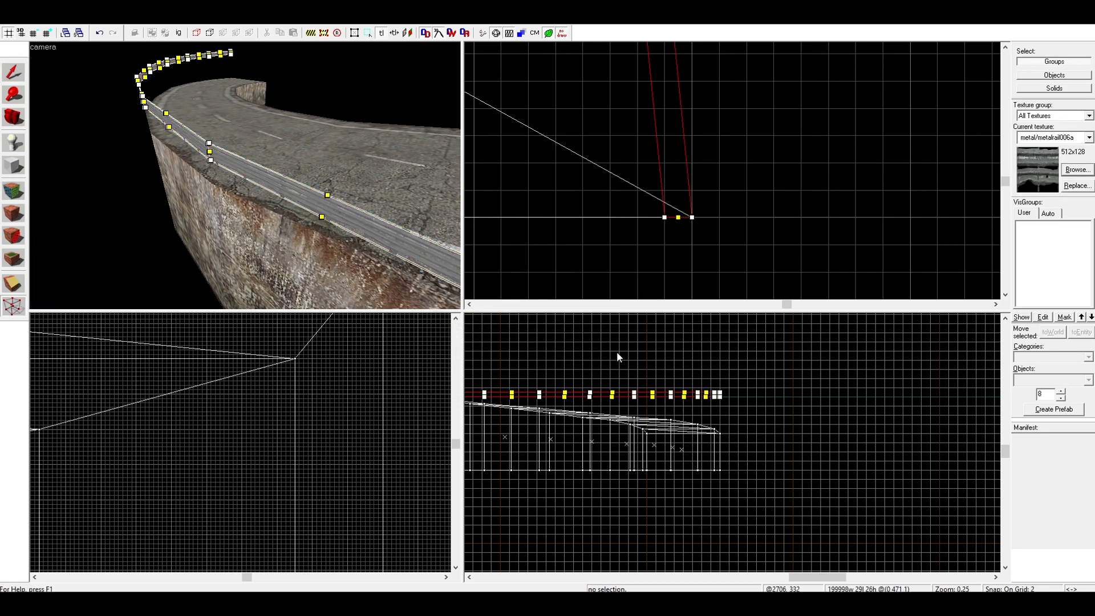
# Lower all vertices at the guardrail's end until its base rests on the road's lowest edge
pyautogui.scroll(4, 749, 392)
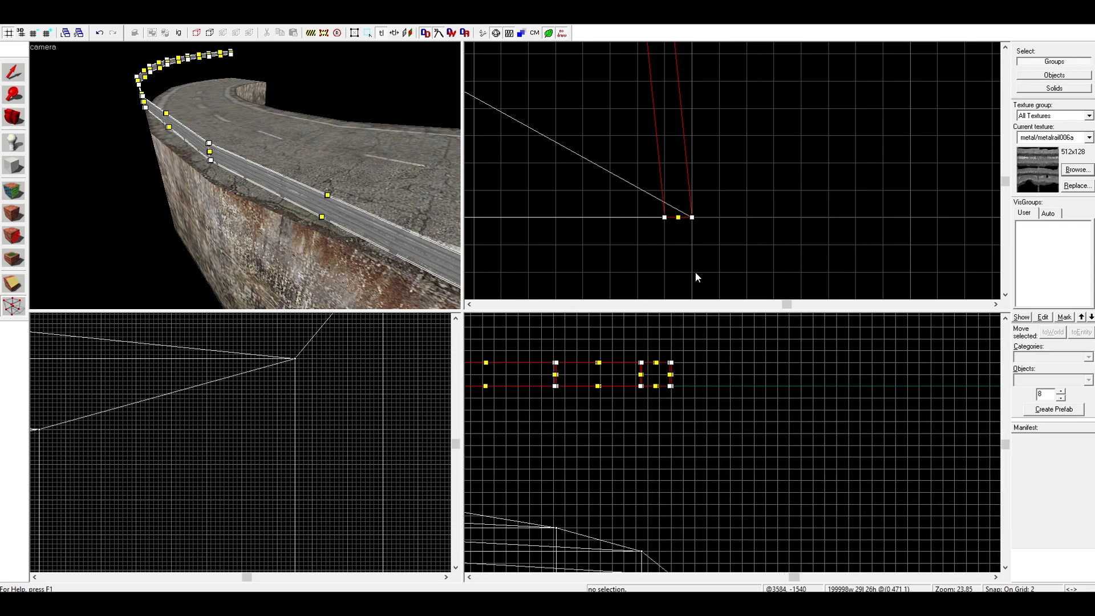
pyautogui.scroll(-4, 697, 251)
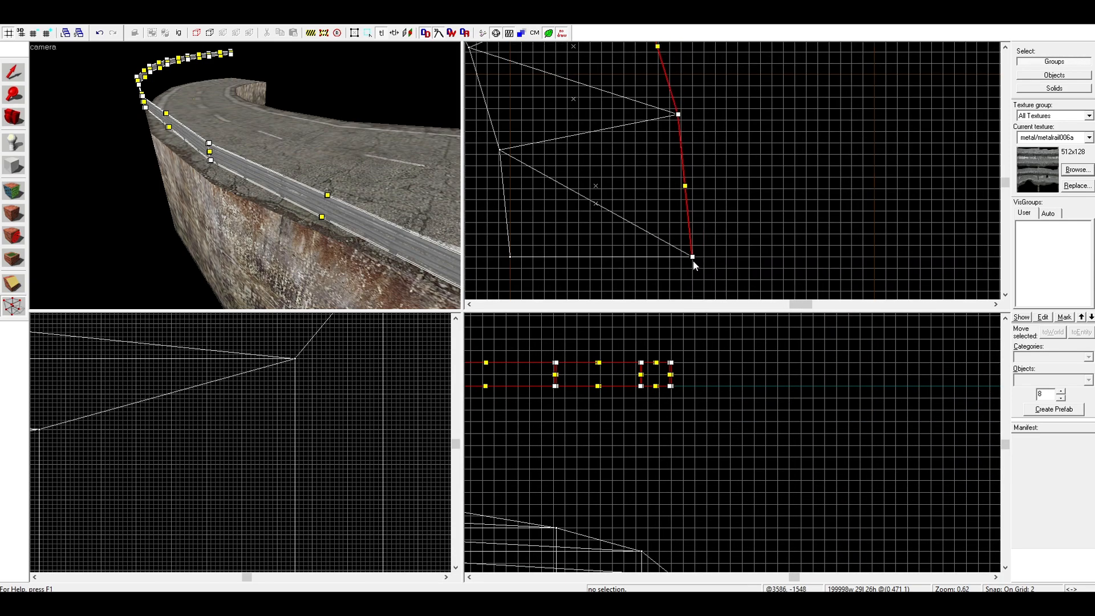
pyautogui.scroll(10, 693, 261)
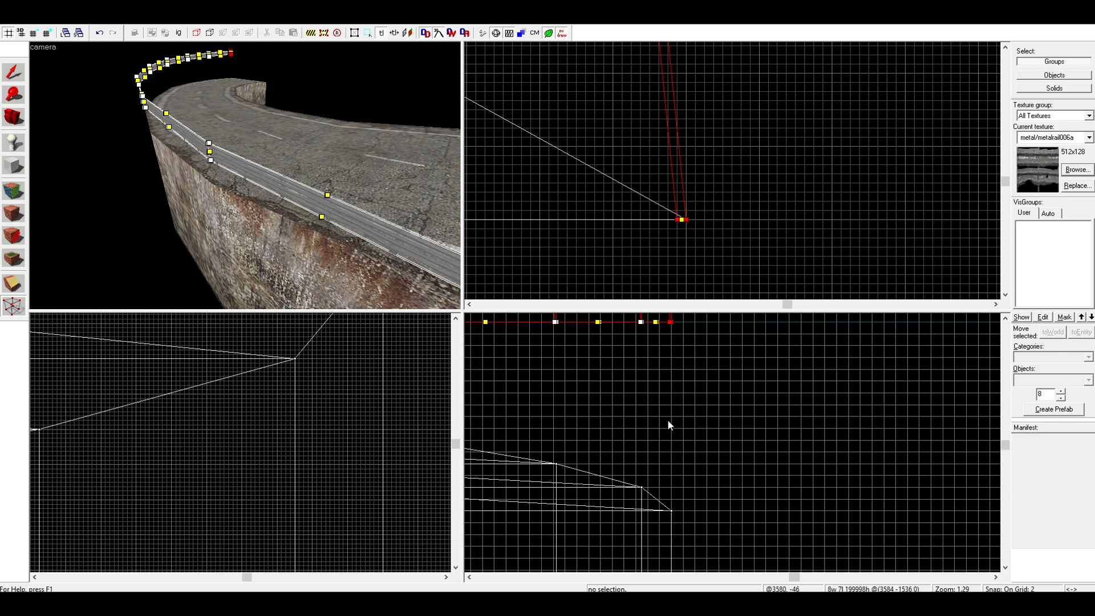
pyautogui.scroll(5, 671, 394)
pyautogui.scroll(3, 667, 391)
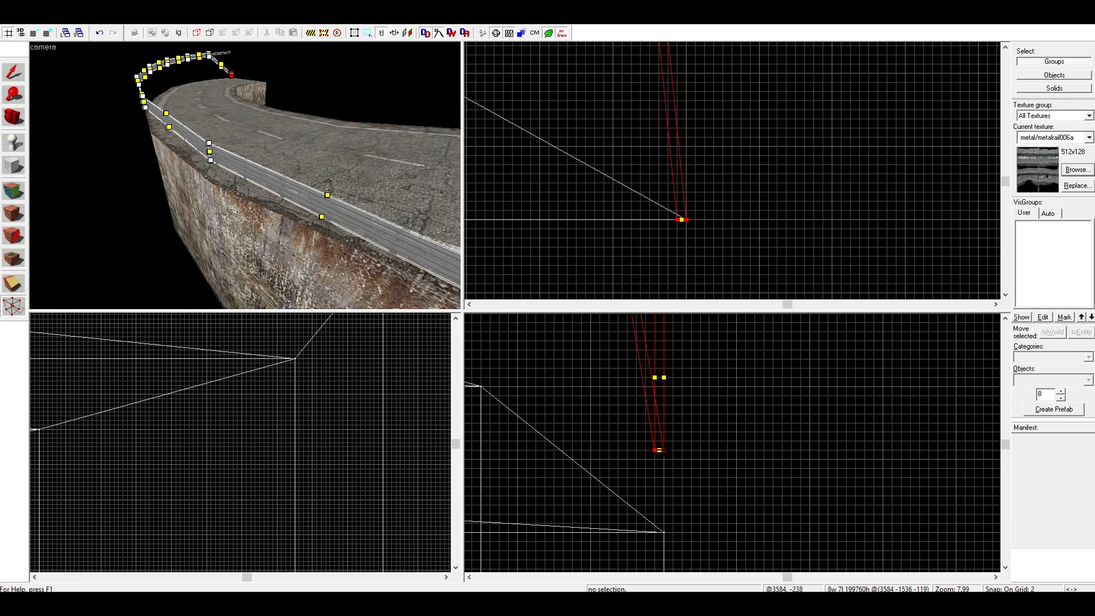
pyautogui.press('Down')
pyautogui.scroll(-3, 670, 463)
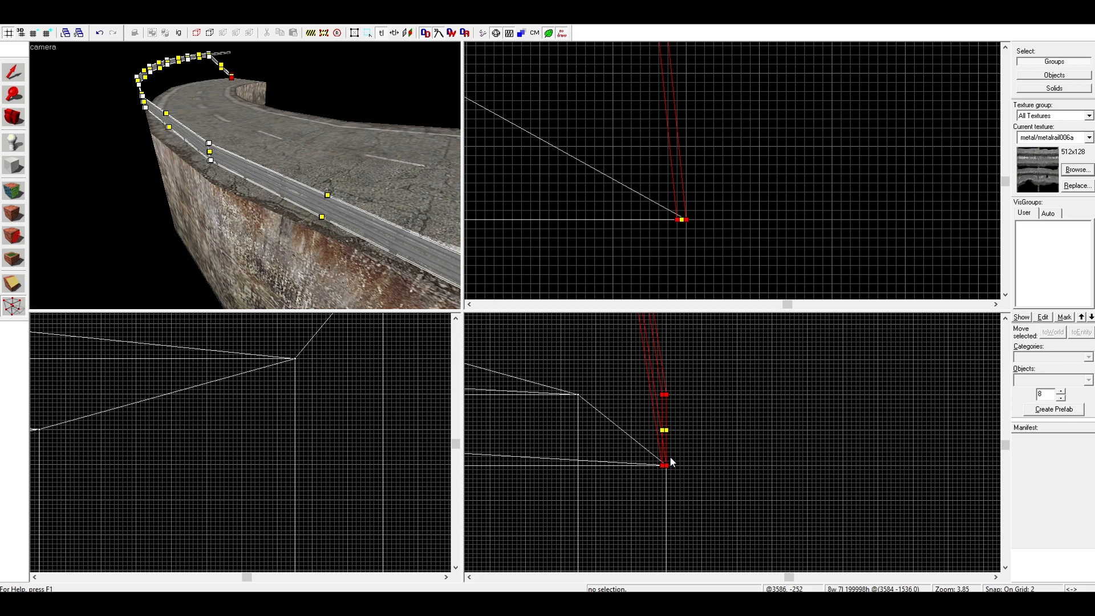
# Select the top and bottom vertices of the guardrail's second joint from the low end and lower them onto the road
pyautogui.scroll(-6, 580, 448)
pyautogui.press('Up')
pyautogui.press('Up')
pyautogui.press('Up')
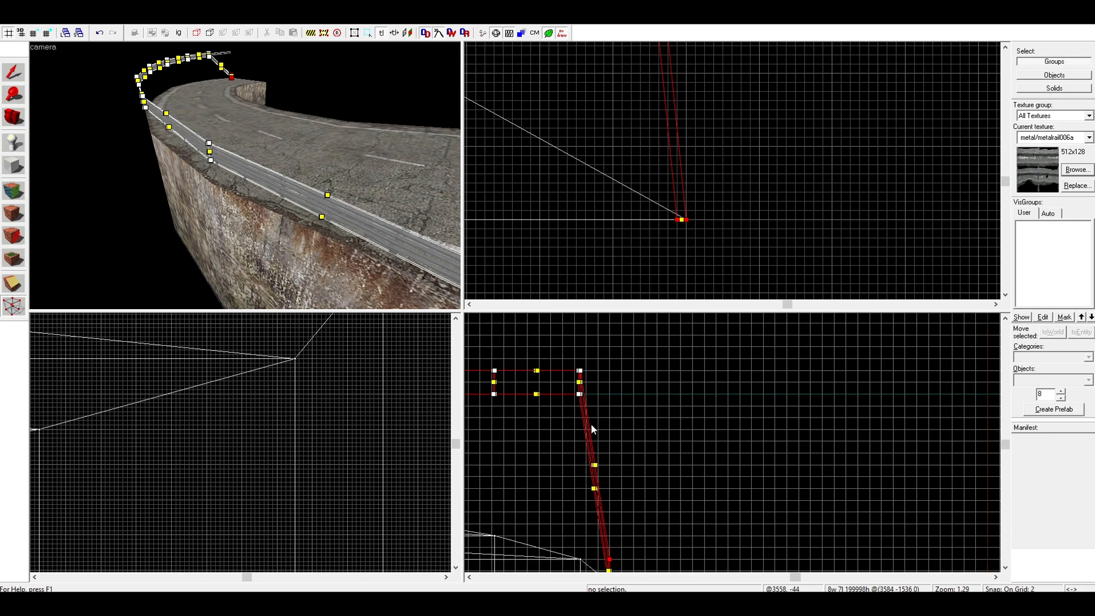
pyautogui.scroll(5, 569, 453)
pyautogui.scroll(4, 589, 455)
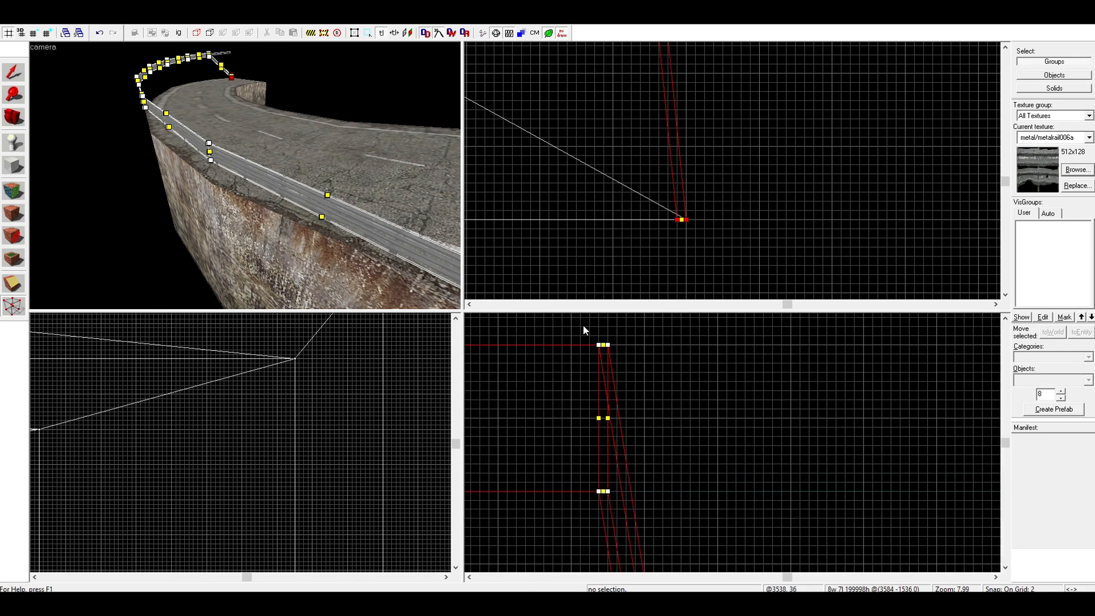
pyautogui.moveTo(583, 324); pyautogui.dragTo(608, 527)
pyautogui.press('Down')
pyautogui.press('Down')
pyautogui.press('Down')
pyautogui.press('Down')
pyautogui.press('Down')
pyautogui.press('Down')
pyautogui.press('Down')
pyautogui.press('Down')
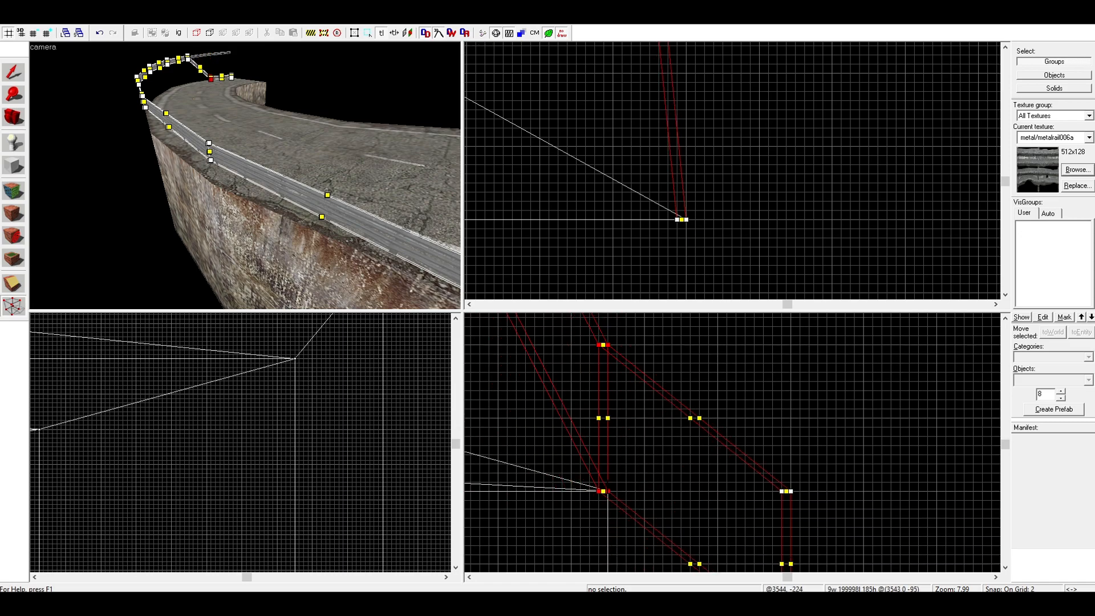
# Restart vertex editing on the guardrail and lower its third joint from the low end to the road surface
pyautogui.scroll(-4, 621, 167)
pyautogui.press('Up')
pyautogui.press('Up')
pyautogui.press('Up')
pyautogui.scroll(10, 671, 249)
pyautogui.click(9, 75)
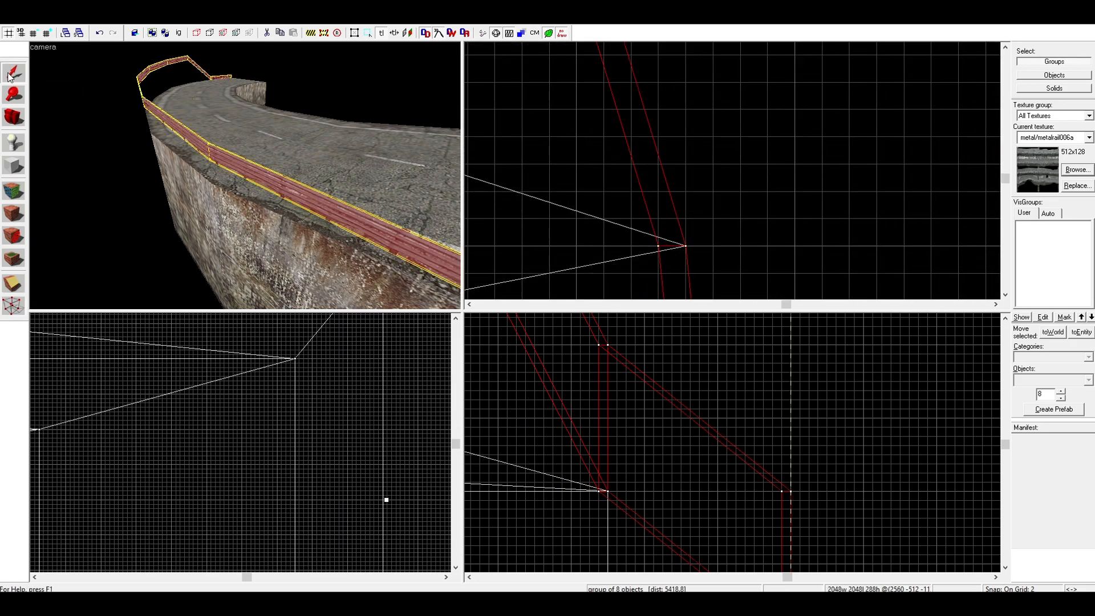
pyautogui.click(14, 305)
pyautogui.scroll(-13, 685, 536)
pyautogui.scroll(11, 632, 451)
pyautogui.moveTo(622, 350); pyautogui.dragTo(686, 470)
pyautogui.press('Return')
pyautogui.scroll(3, 657, 482)
pyautogui.press('Down')
pyautogui.press('Down')
pyautogui.press('Down')
pyautogui.press('Down')
pyautogui.press('Down')
pyautogui.press('Down')
pyautogui.press('Down')
pyautogui.press('Down')
pyautogui.scroll(-9, 668, 493)
# Lower the guardrail's fourth and fifth joints from the low end so their bases match the road's slope
pyautogui.scroll(6, 670, 353)
pyautogui.press('Down')
pyautogui.press('Down')
pyautogui.scroll(-9, 714, 491)
pyautogui.scroll(6, 751, 387)
pyautogui.moveTo(751, 384); pyautogui.dragTo(759, 467)
pyautogui.scroll(3, 769, 460)
pyautogui.press('Down')
pyautogui.press('Down')
pyautogui.press('Down')
pyautogui.press('Down')
pyautogui.press('Down')
pyautogui.press('Down')
pyautogui.press('Down')
pyautogui.scroll(-10, 762, 467)
# Lower the guardrail's sixth and seventh joints from the low end to the matching road joints
pyautogui.scroll(6, 758, 429)
pyautogui.scroll(7, 743, 478)
pyautogui.moveTo(728, 416); pyautogui.dragTo(717, 460)
pyautogui.scroll(-4, 767, 500)
pyautogui.scroll(-10, 766, 500)
pyautogui.scroll(11, 673, 456)
pyautogui.press('Down')
pyautogui.press('Down')
pyautogui.press('Down')
pyautogui.press('Down')
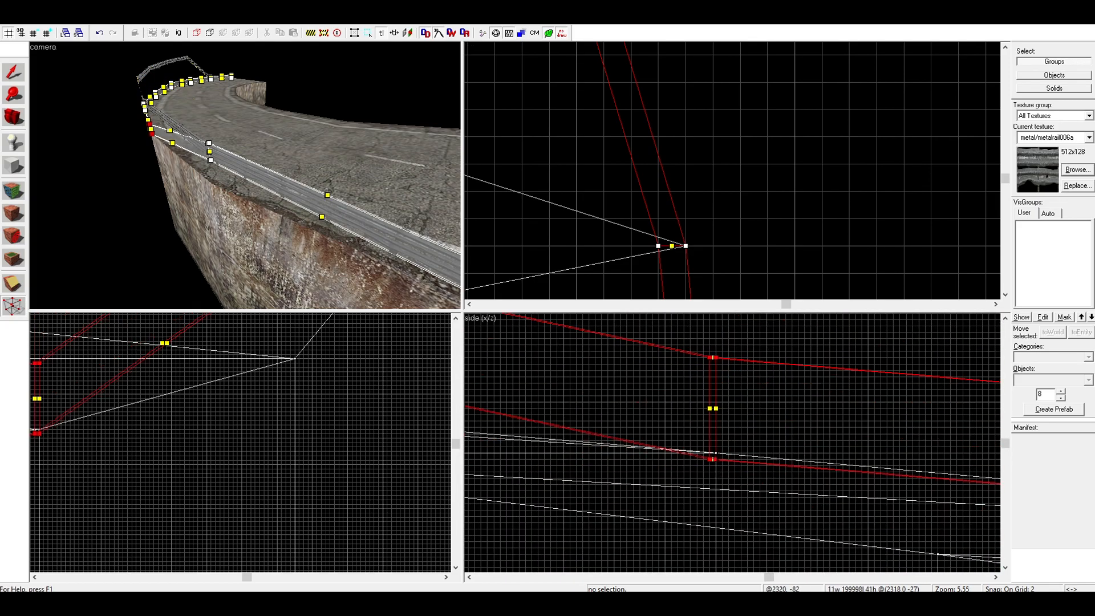
# Lower the guardrail joint next to the level upper end so its base meets the road surface
pyautogui.scroll(-10, 717, 460)
pyautogui.scroll(7, 707, 434)
pyautogui.scroll(3, 756, 415)
pyautogui.moveTo(751, 415); pyautogui.dragTo(748, 406)
pyautogui.press('Down')
pyautogui.press('Down')
pyautogui.press('Down')
pyautogui.scroll(-12, 748, 406)
pyautogui.scroll(8, 622, 390)
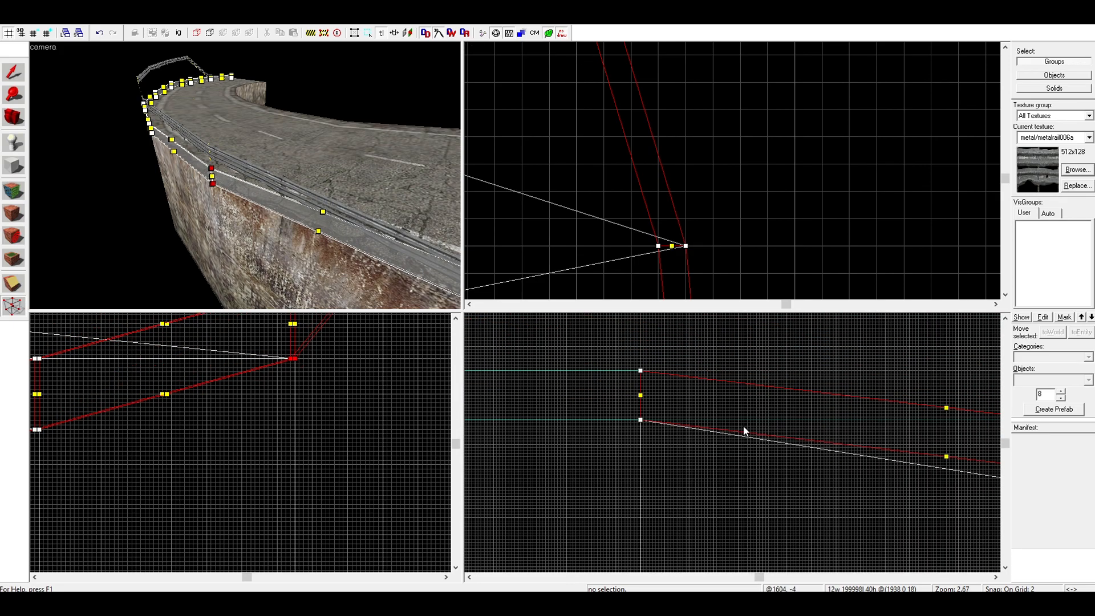
# Leave vertex editing and examine the lowered guardrail along the curve for its fit to the road and its texture alignment
pyautogui.press('Right')
pyautogui.press('Right')
pyautogui.press('Right')
pyautogui.press('z')
pyautogui.press('a')
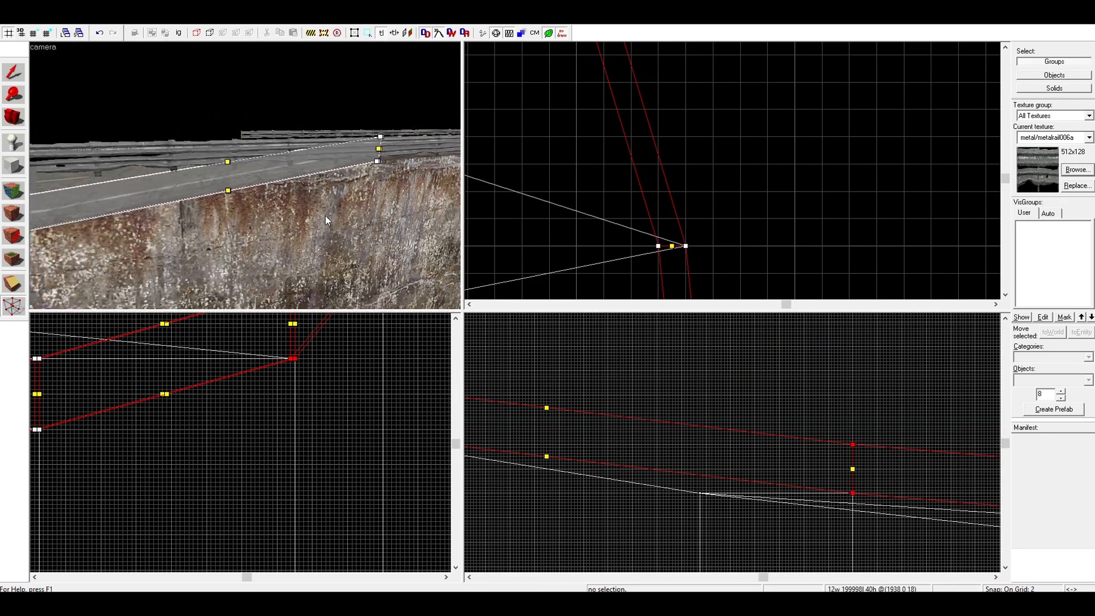
pyautogui.press('s')
pyautogui.press('z')
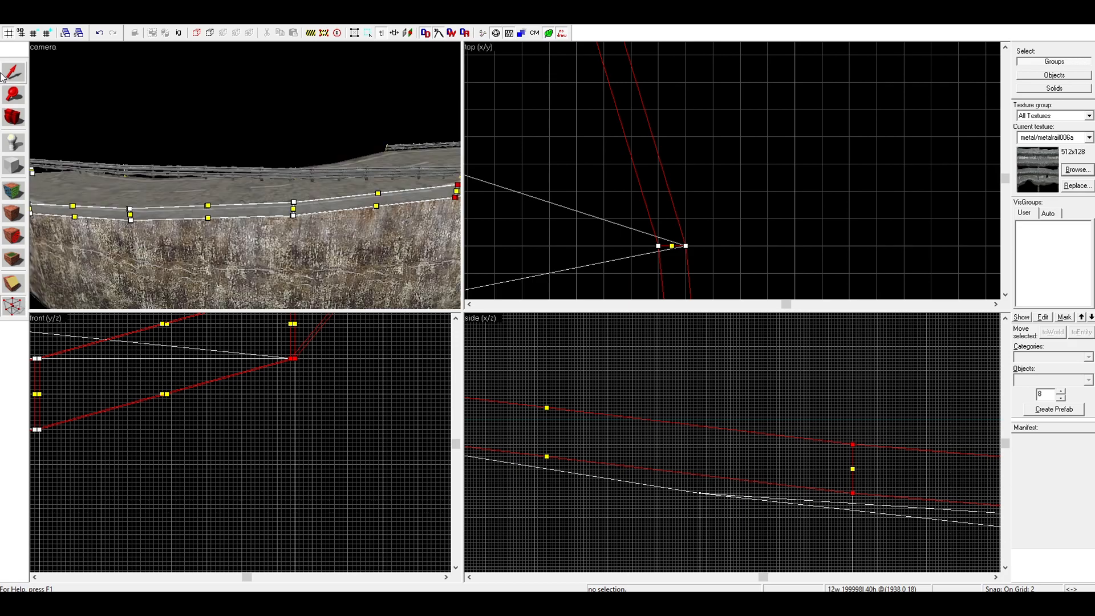
pyautogui.click(8, 78)
pyautogui.press('w')
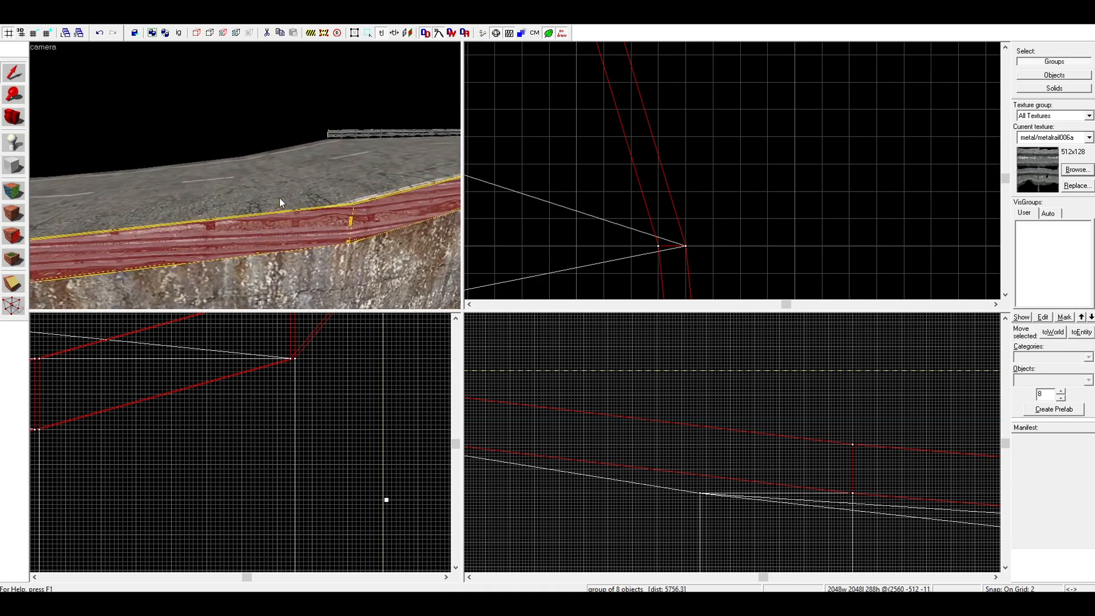
pyautogui.press('w')
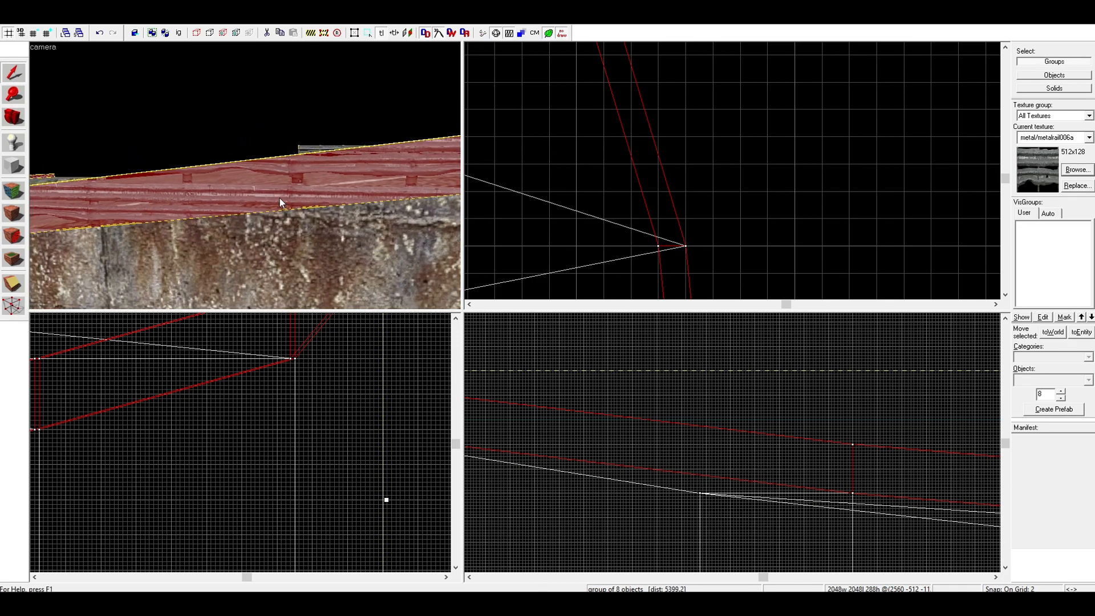
pyautogui.press('s')
pyautogui.press('w')
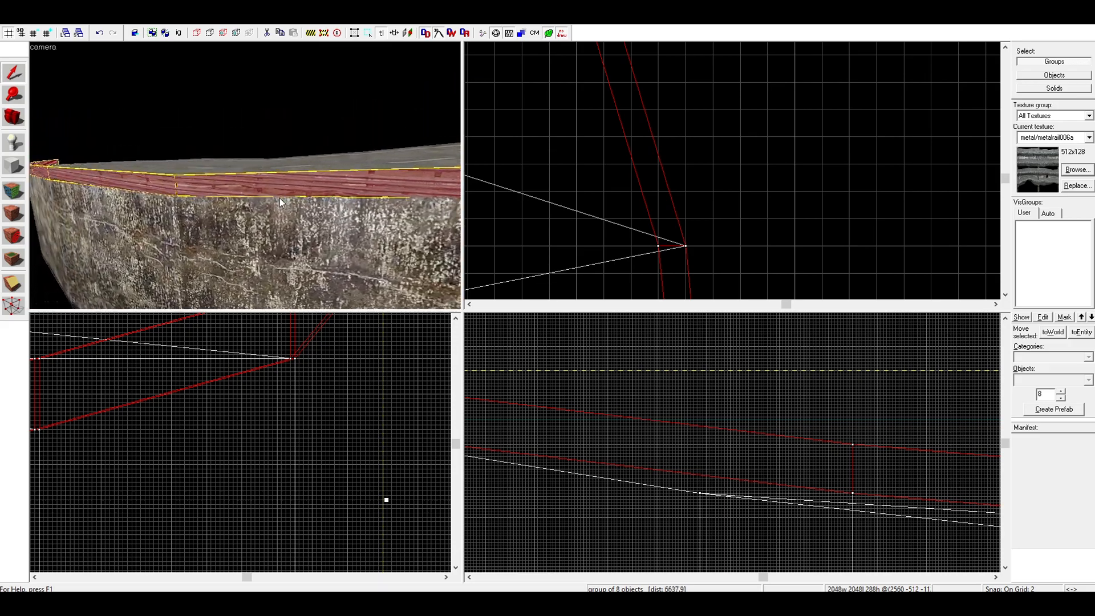
pyautogui.press('s')
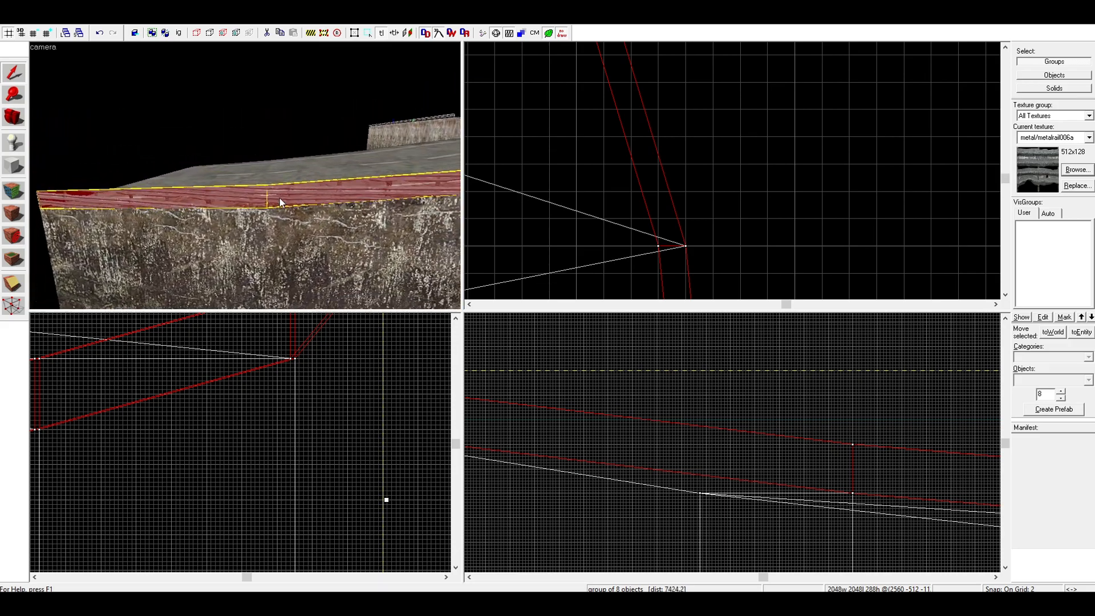
pyautogui.press('w')
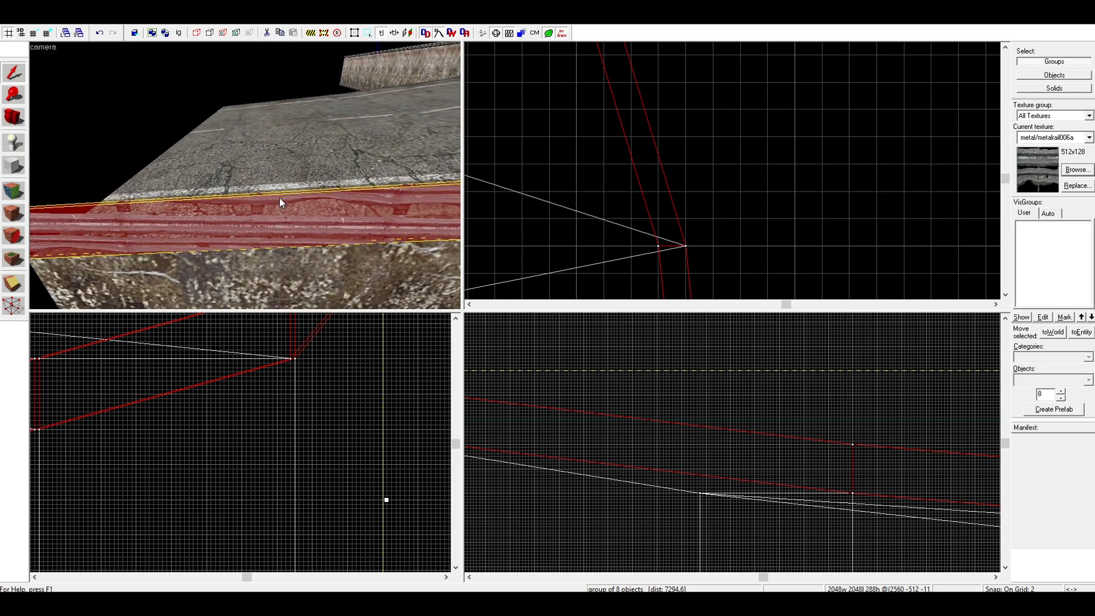
# Open face texture editing, pick up the texture from the sloped guardrail's lowest segment, and wrap it onto the second segment
pyautogui.hotkey('shift', 'a')
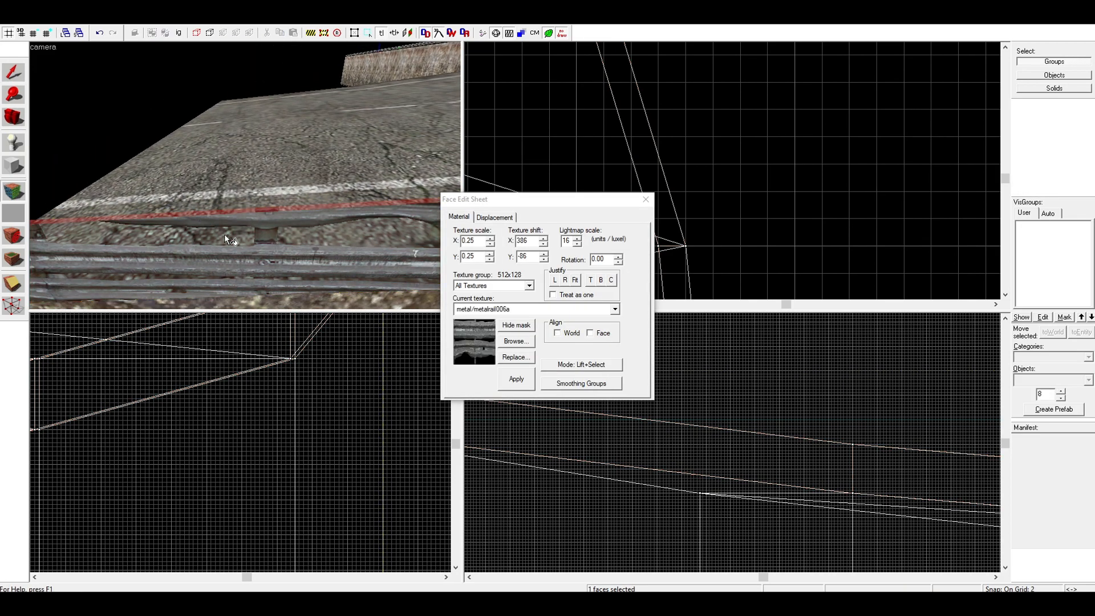
pyautogui.click(224, 234)
pyautogui.press('s')
pyautogui.press('d')
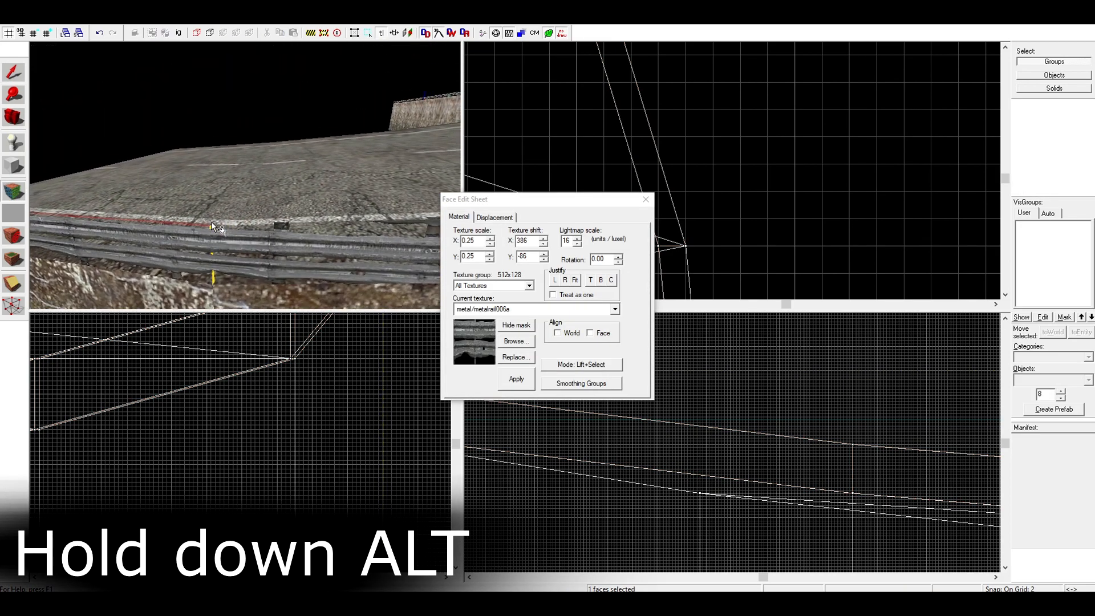
pyautogui.keyDown('alt'); pyautogui.rightClick(274, 245); pyautogui.keyUp('alt')
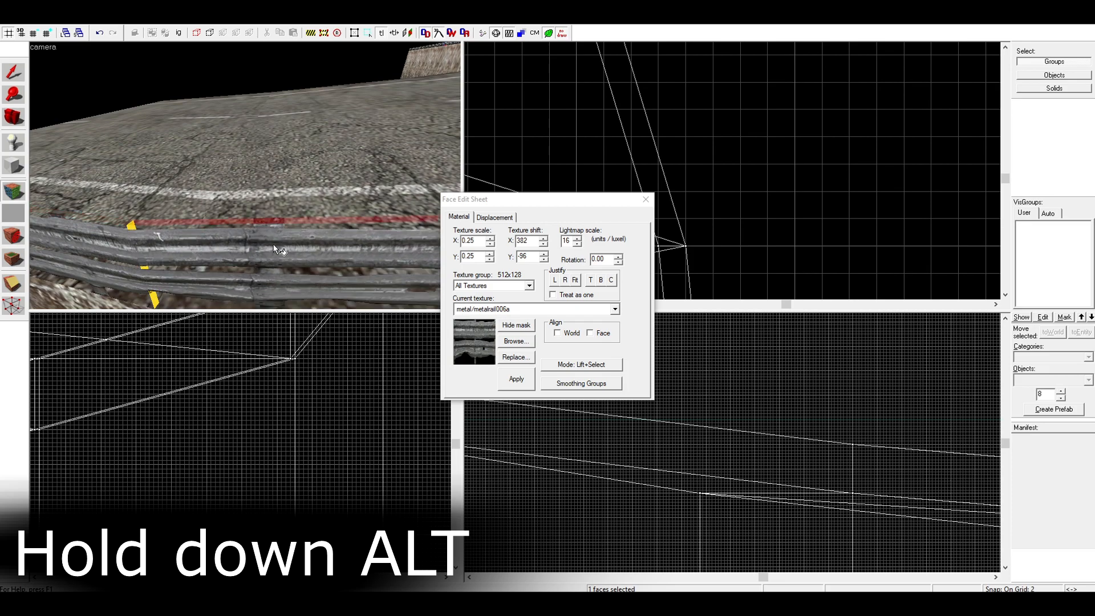
# Wrap the picked-up rail texture onto the next guardrail segment up the slope
pyautogui.press('s')
pyautogui.press('s')
pyautogui.press('d')
pyautogui.press('w')
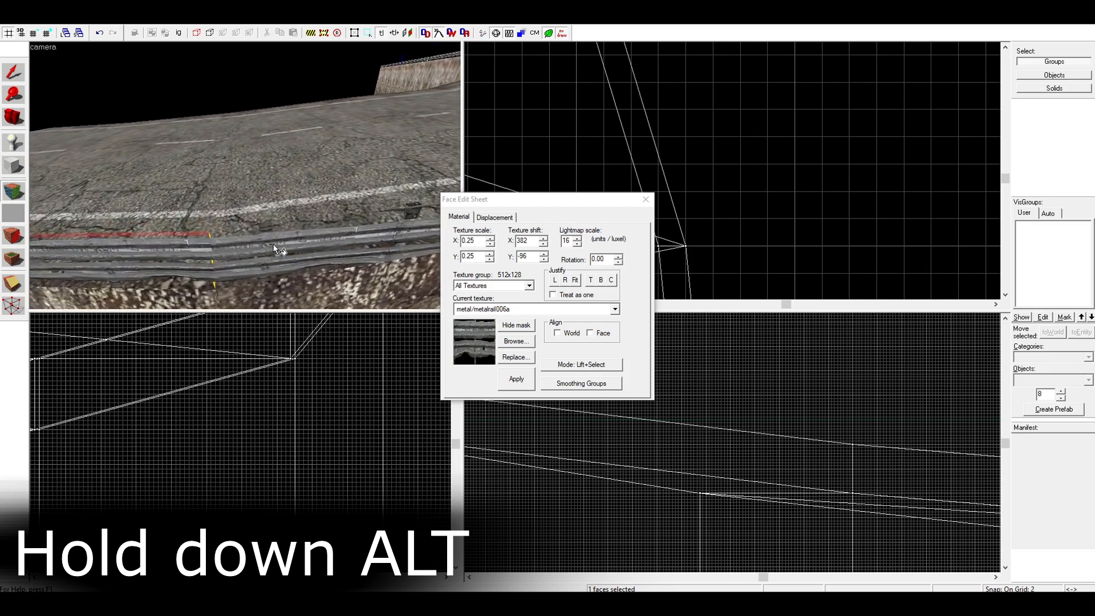
pyautogui.keyDown('alt'); pyautogui.rightClick(259, 248); pyautogui.keyUp('alt')
# Carry the rail texture farther up the slope, picking it up from the newly aligned segment before wrapping the following one
pyautogui.press('w')
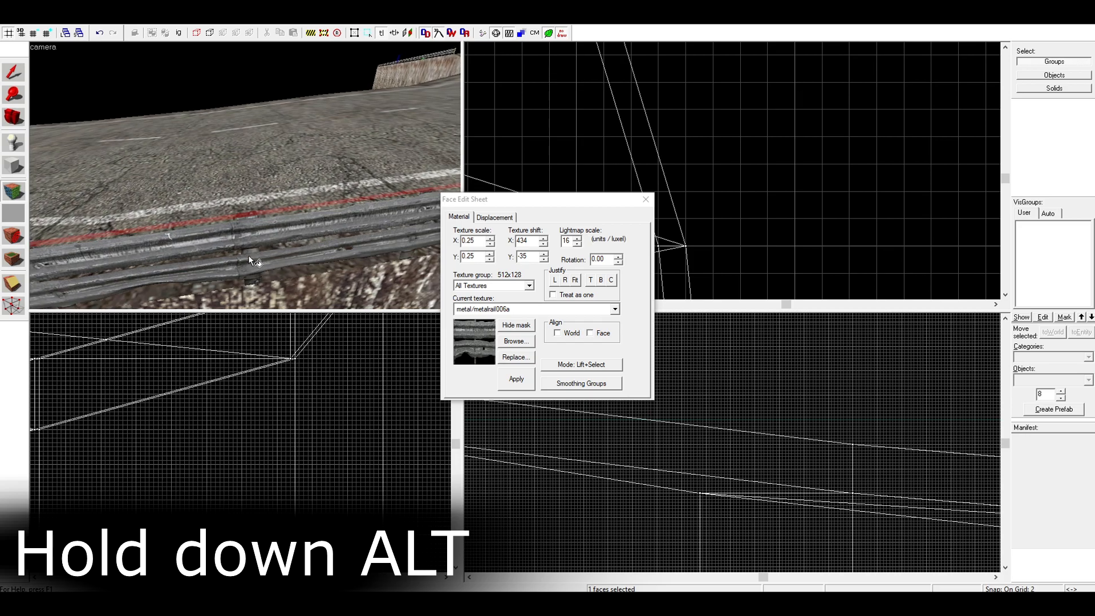
pyautogui.press('w')
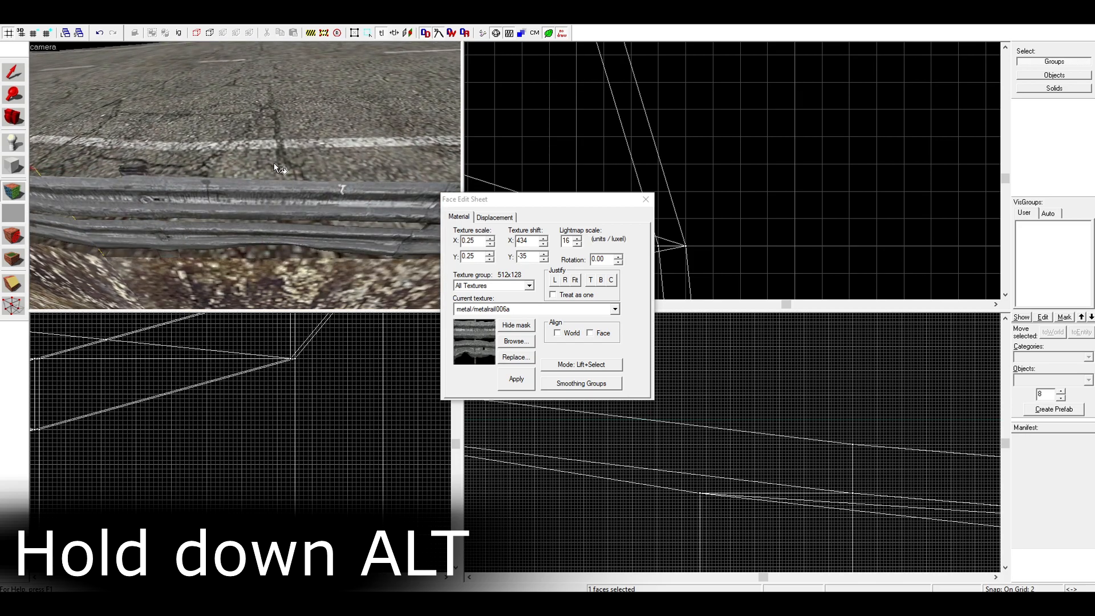
pyautogui.keyDown('alt'); pyautogui.rightClick(274, 164); pyautogui.keyUp('alt')
pyautogui.click(275, 190)
pyautogui.click(286, 167)
pyautogui.keyDown('alt'); pyautogui.rightClick(283, 185); pyautogui.keyUp('alt')
# Wrap the rail texture across two more guardrail segments around the curve, picking it up from each preceding segment
pyautogui.press('d')
pyautogui.press('d')
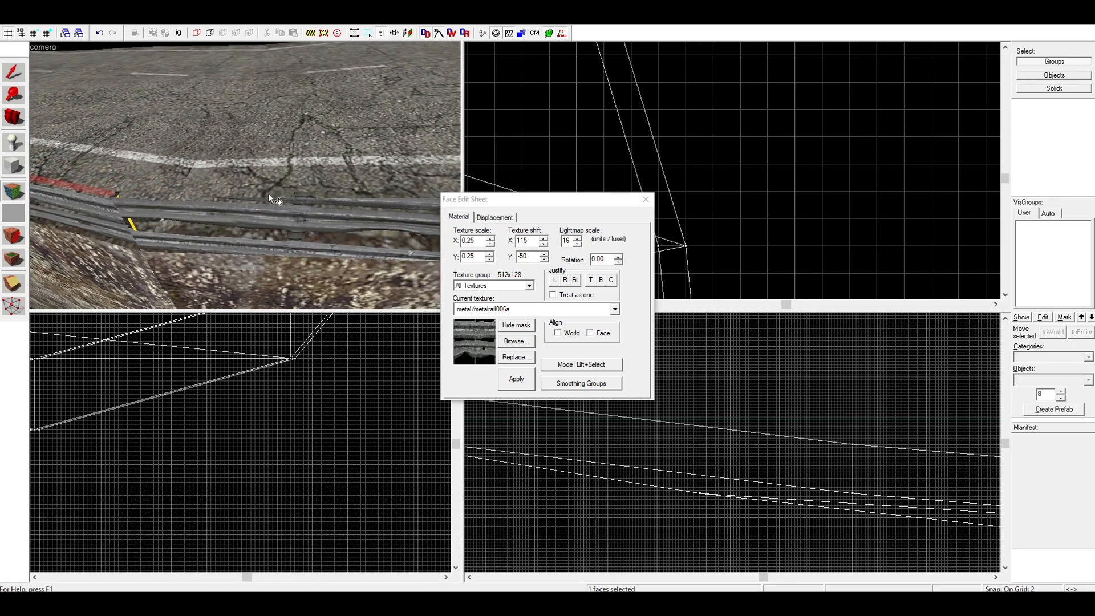
pyautogui.click(270, 202)
pyautogui.click(294, 193)
pyautogui.keyDown('alt'); pyautogui.rightClick(296, 218); pyautogui.keyUp('alt')
pyautogui.press('d')
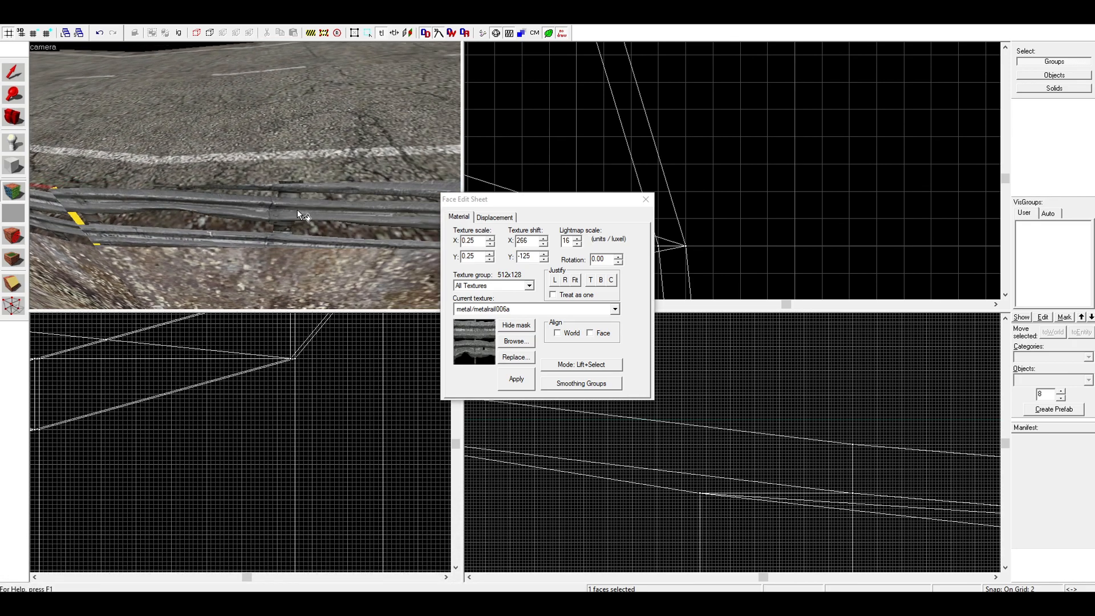
pyautogui.click(296, 210)
pyautogui.click(293, 184)
pyautogui.keyDown('alt'); pyautogui.rightClick(293, 194); pyautogui.keyUp('alt')
# Continue the texture wrapping onto the last guardrail segments toward the upper end, picking it up from each preceding segment
pyautogui.press('d')
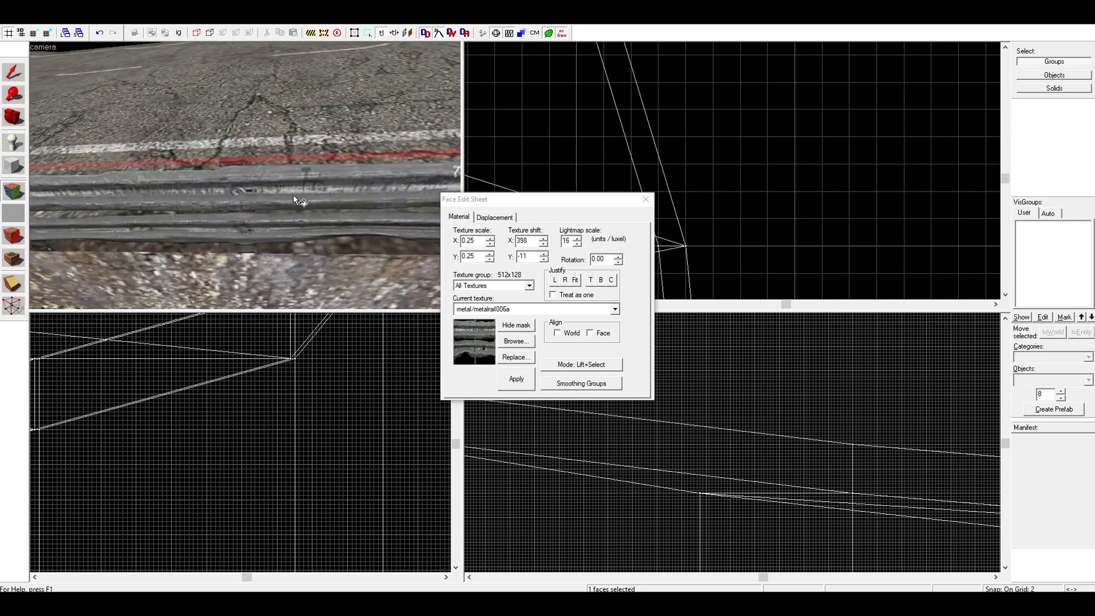
pyautogui.press('s')
pyautogui.press('w')
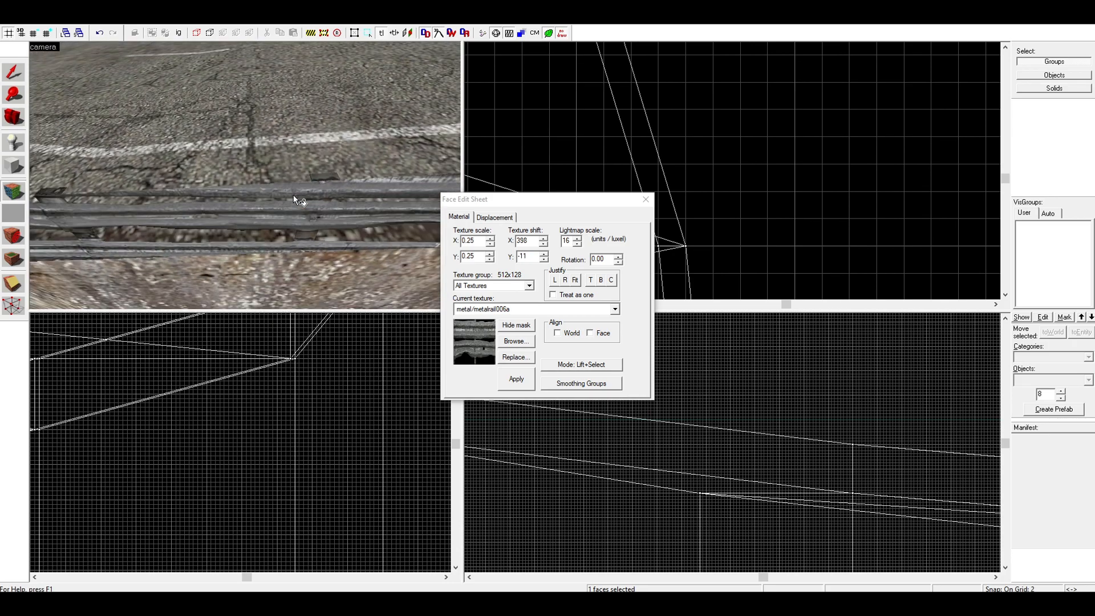
pyautogui.click(296, 186)
pyautogui.keyDown('alt'); pyautogui.rightClick(294, 204); pyautogui.keyUp('alt')
pyautogui.press('s')
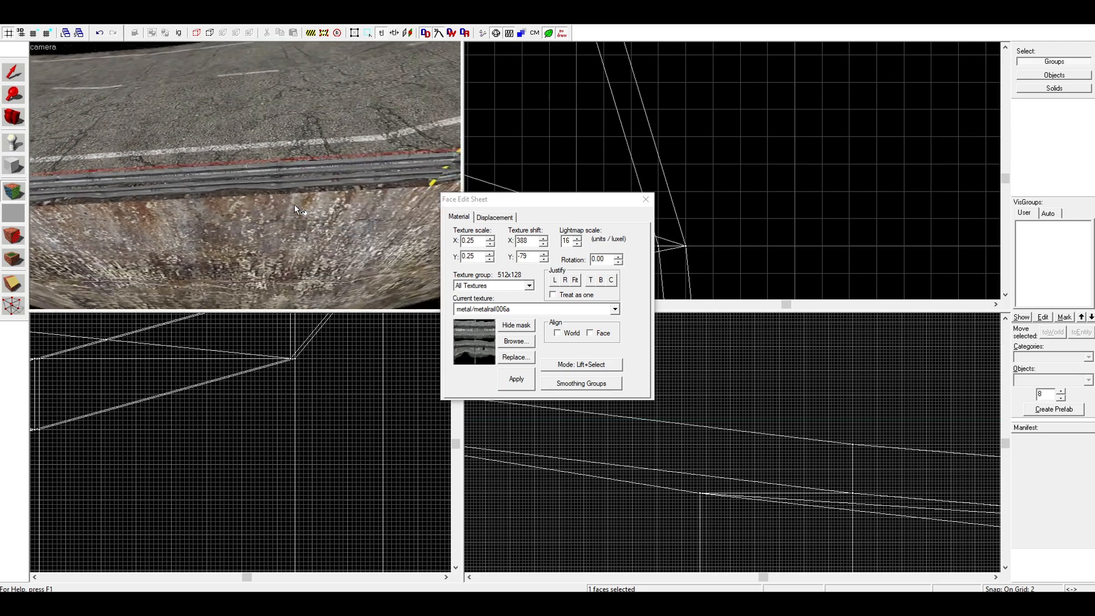
pyautogui.press('d')
pyautogui.press('Left')
pyautogui.press('w')
pyautogui.press('Left')
pyautogui.click(311, 182)
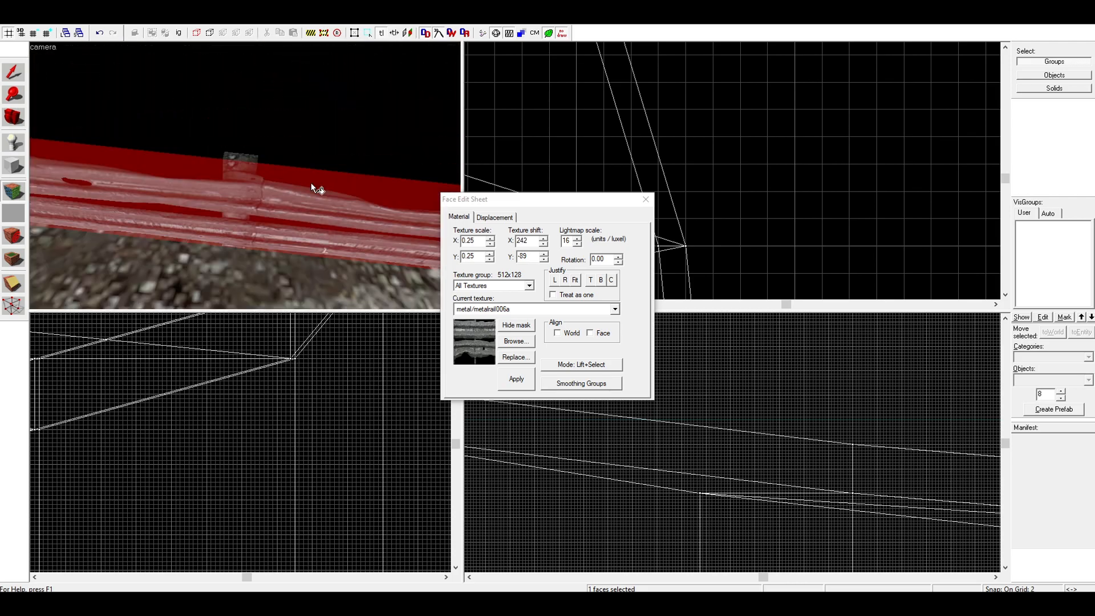
# Pick up the rail texture from the uppermost segment's outer side and wrap it onto the neighbouring segment
pyautogui.press('w')
pyautogui.press('Left')
pyautogui.press('a')
pyautogui.click(222, 171)
pyautogui.press('a')
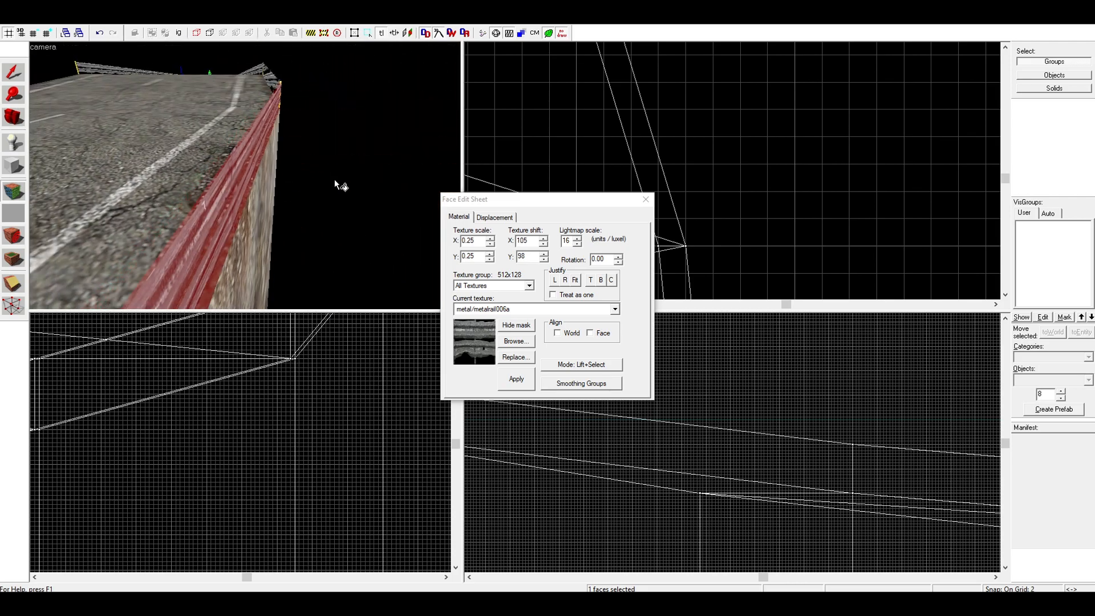
pyautogui.keyDown('alt'); pyautogui.rightClick(377, 166); pyautogui.keyUp('alt')
# Align the rail texture on the next two segments back down the curve, picking it up before each wrap
pyautogui.press('a')
pyautogui.press('Right')
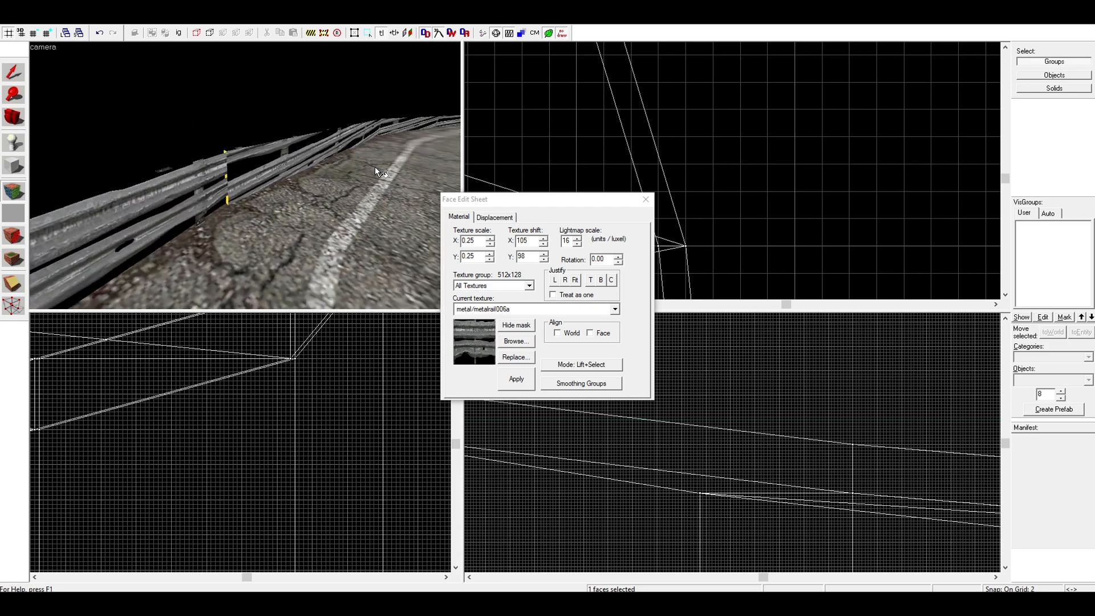
pyautogui.press('a')
pyautogui.click(309, 227)
pyautogui.press('d')
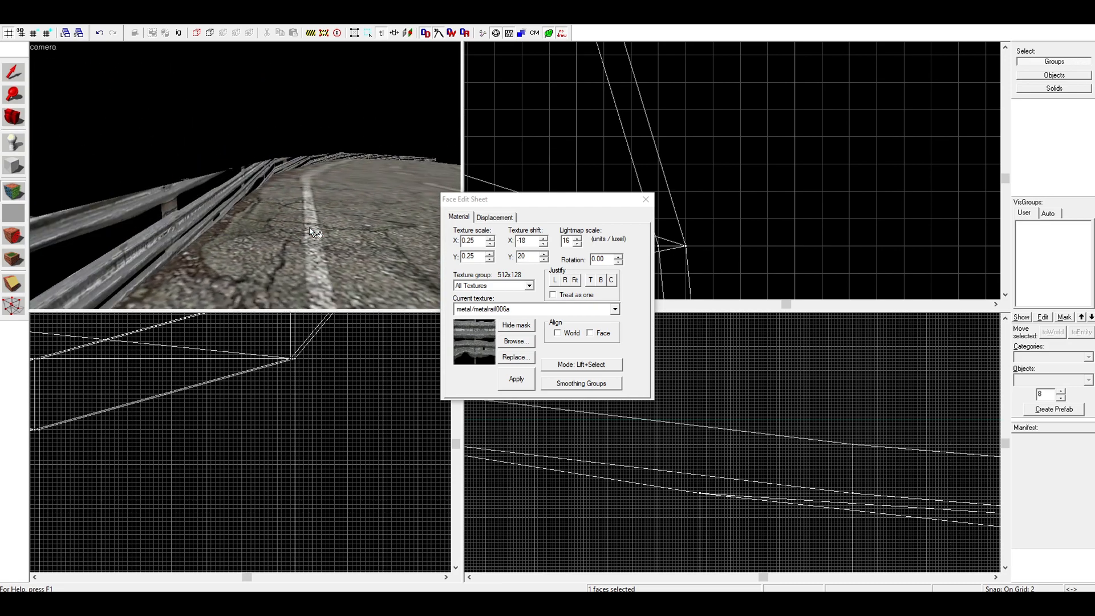
pyautogui.keyDown('alt'); pyautogui.rightClick(187, 199); pyautogui.keyUp('alt')
pyautogui.press('w')
pyautogui.press('Right')
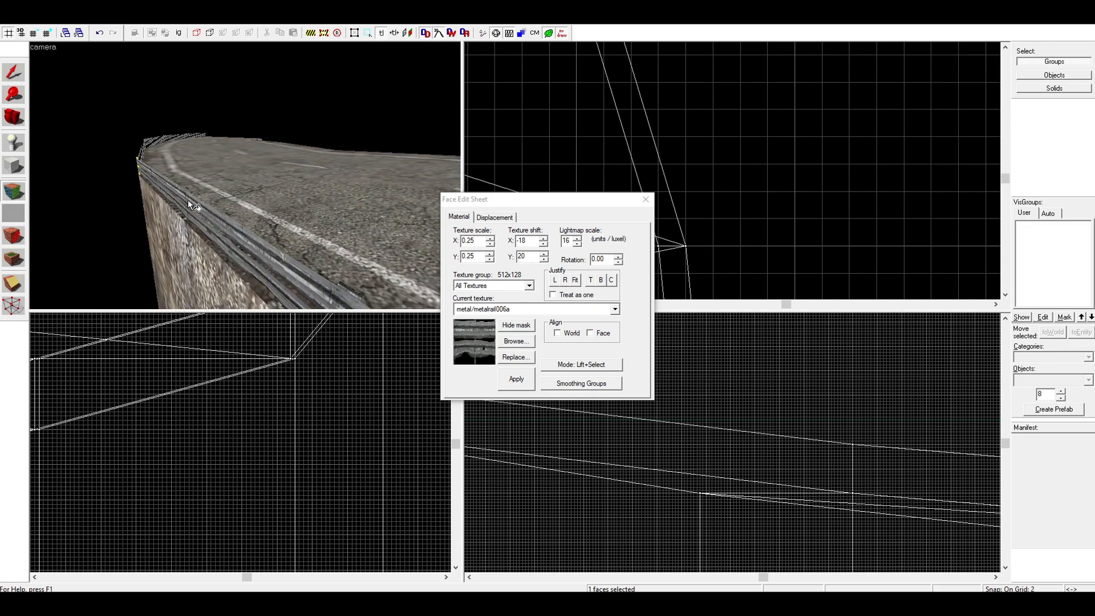
pyautogui.click(204, 224)
pyautogui.press('a')
pyautogui.press('d')
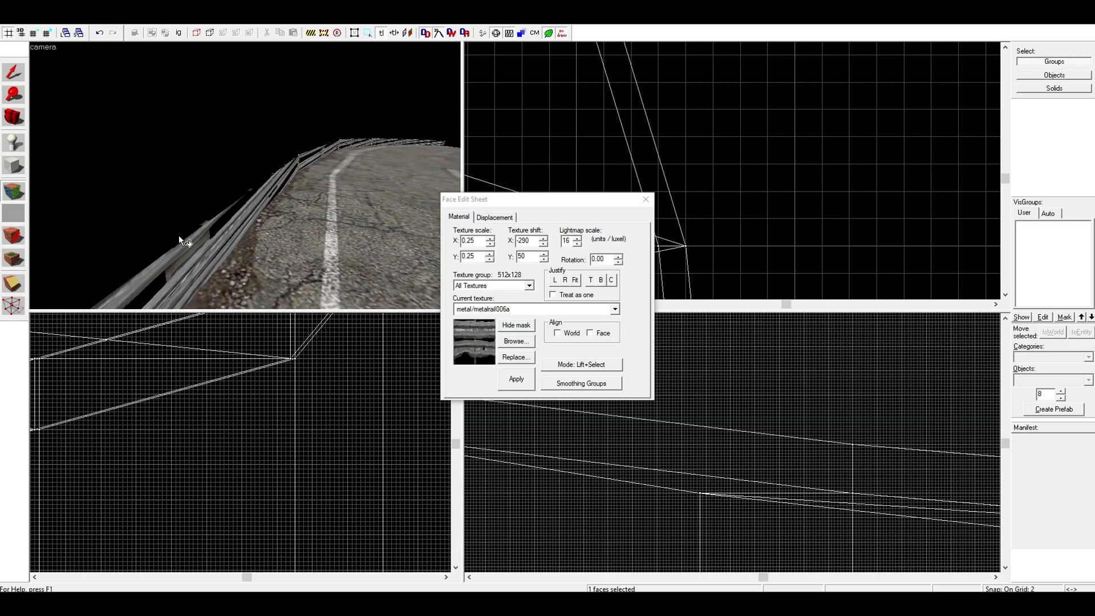
pyautogui.keyDown('alt'); pyautogui.rightClick(214, 263); pyautogui.keyUp('alt')
# Pick up and wrap the rail texture across two further guardrail segments toward the low end
pyautogui.press('w')
pyautogui.press('a')
pyautogui.press('w')
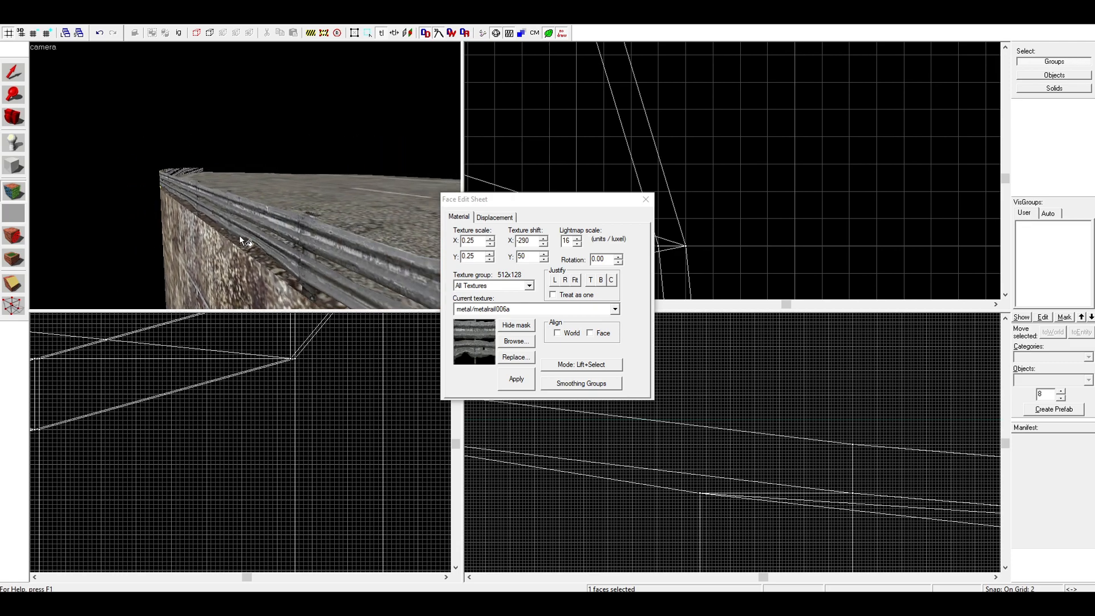
pyautogui.click(235, 231)
pyautogui.press('d')
pyautogui.press('d')
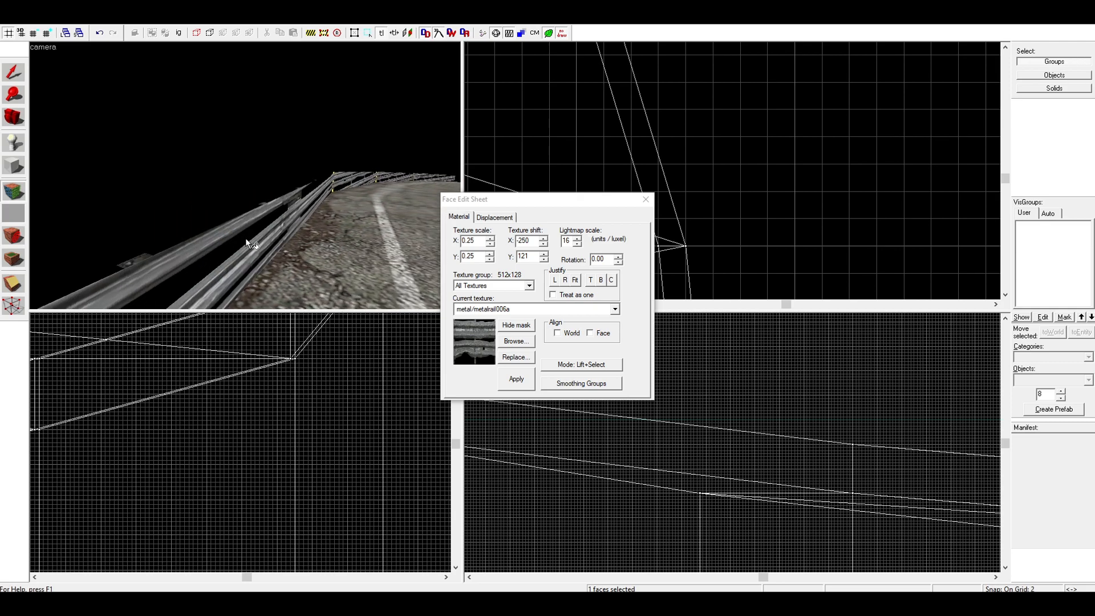
pyautogui.keyDown('alt'); pyautogui.rightClick(245, 238); pyautogui.keyUp('alt')
pyautogui.press('a')
pyautogui.press('w')
pyautogui.press('a')
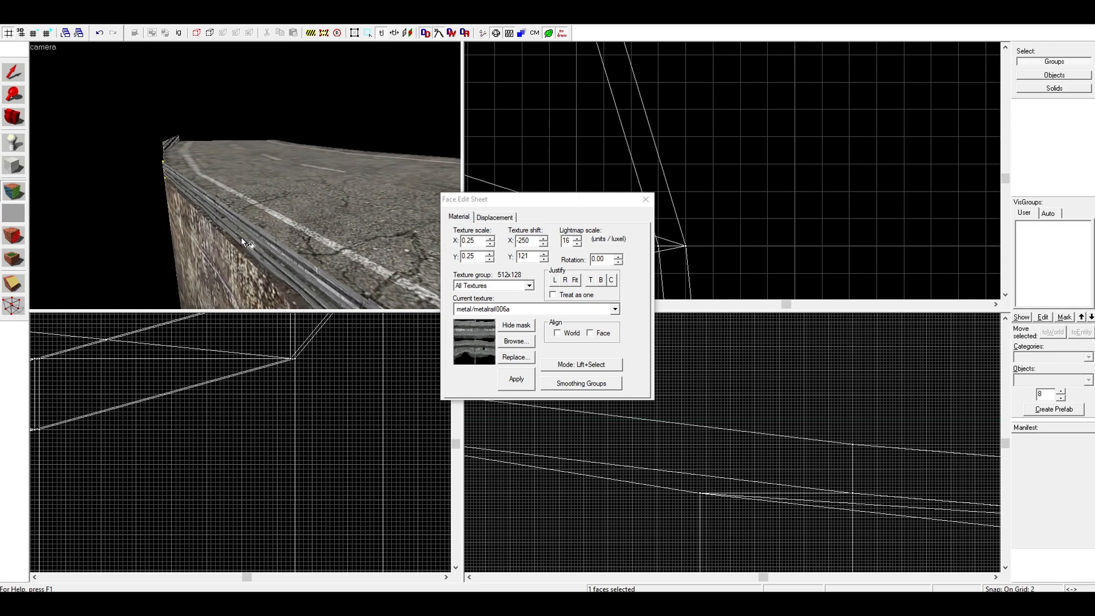
pyautogui.click(241, 239)
pyautogui.press('d')
pyautogui.keyDown('alt'); pyautogui.rightClick(214, 234); pyautogui.keyUp('alt')
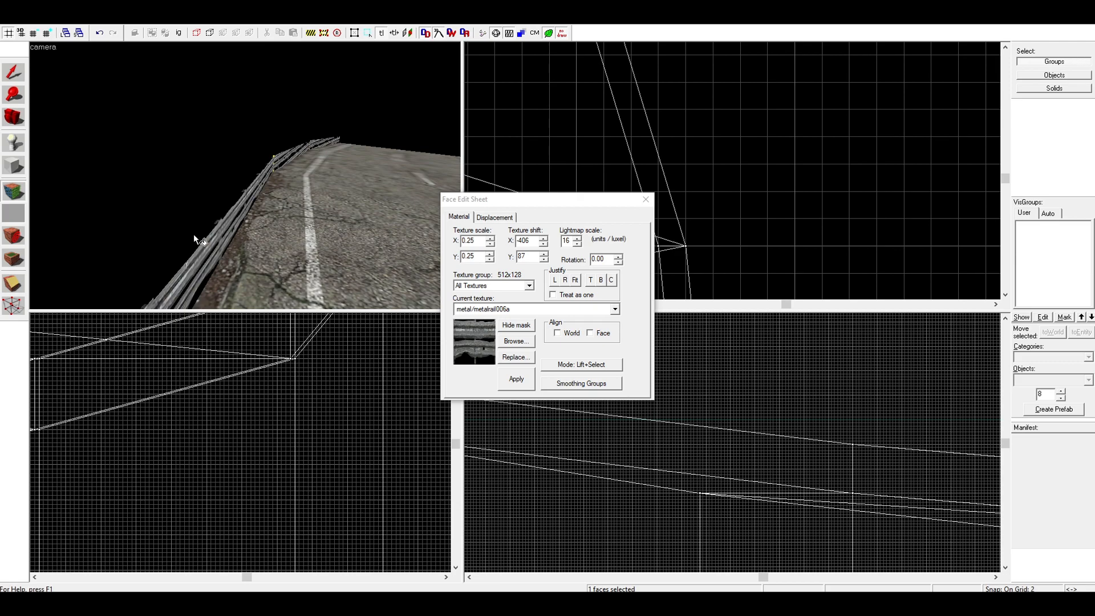
# Finish the guardrail's second side by wrapping the rail texture across its last two segments at the low end
pyautogui.press('a')
pyautogui.press('w')
pyautogui.press('w')
pyautogui.click(286, 221)
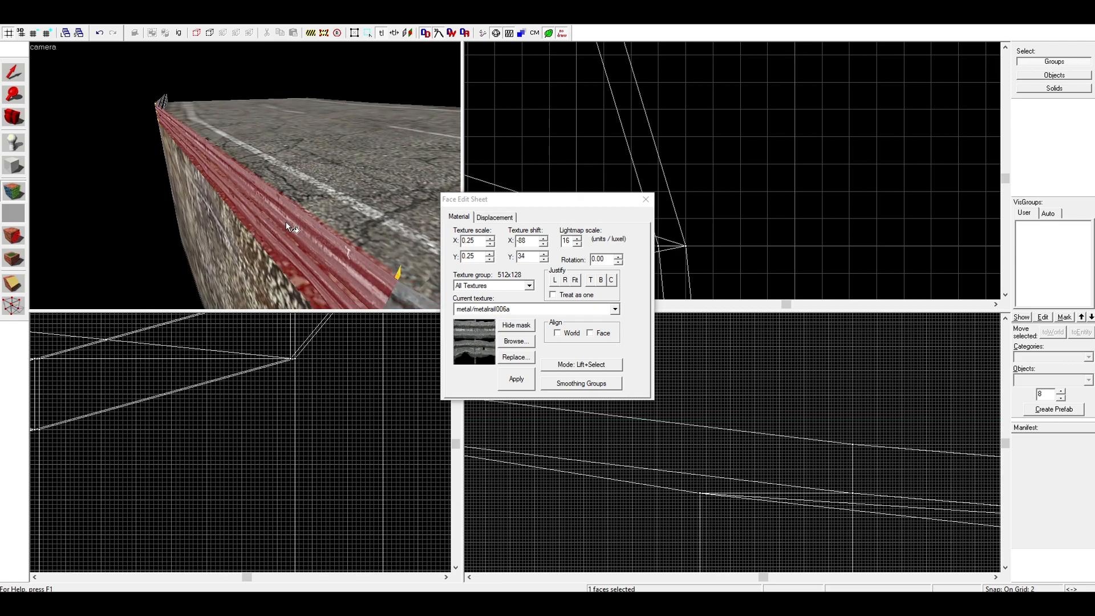
pyautogui.press('d')
pyautogui.keyDown('alt'); pyautogui.rightClick(224, 172); pyautogui.keyUp('alt')
pyautogui.press('a')
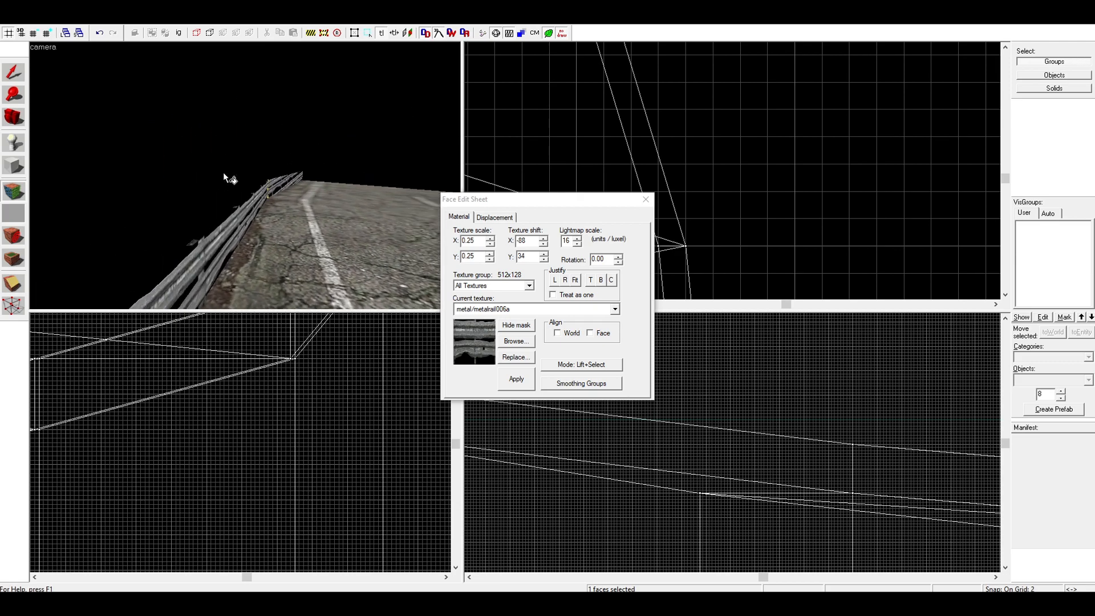
pyautogui.press('w')
pyautogui.click(257, 176)
pyautogui.press('d')
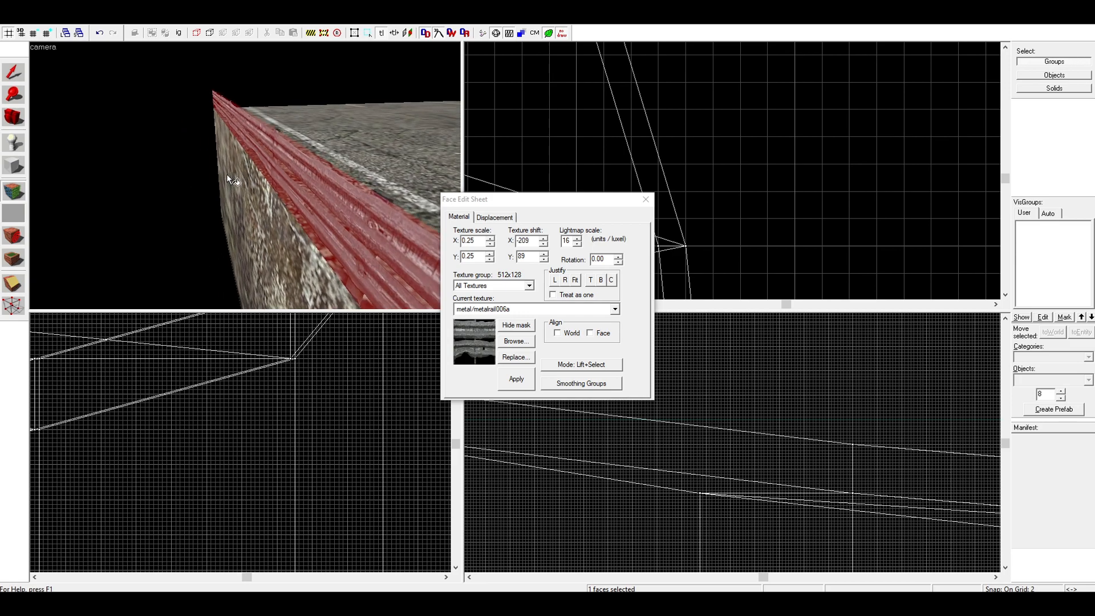
pyautogui.keyDown('alt'); pyautogui.rightClick(219, 199); pyautogui.keyUp('alt')
# Find the nodraw texture in the texture browser and make tools/toolsnodraw the current texture
pyautogui.press('d')
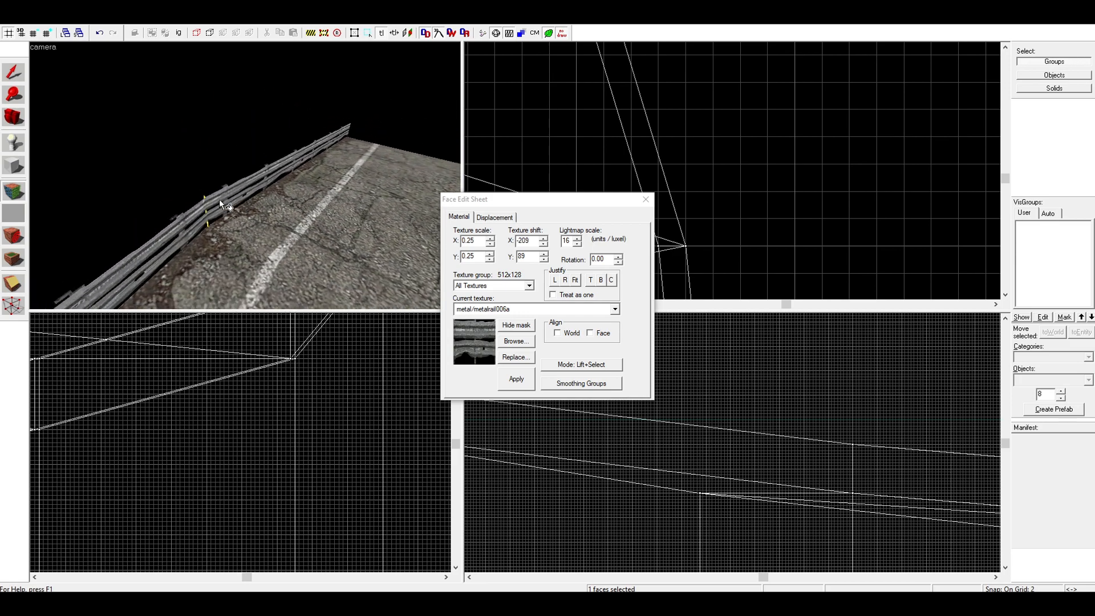
pyautogui.press('w')
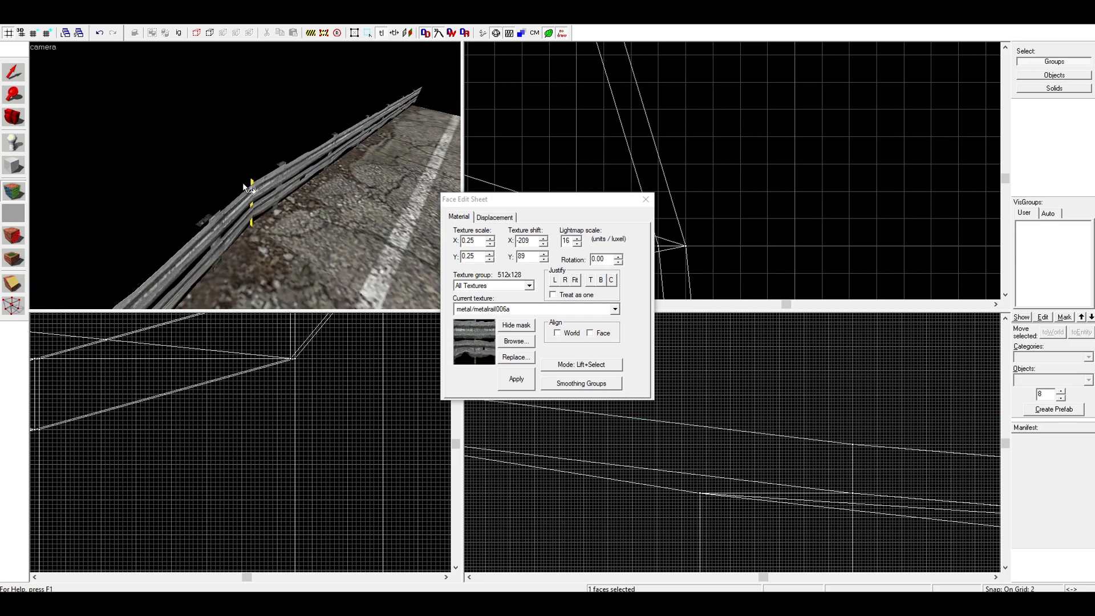
pyautogui.click(513, 341)
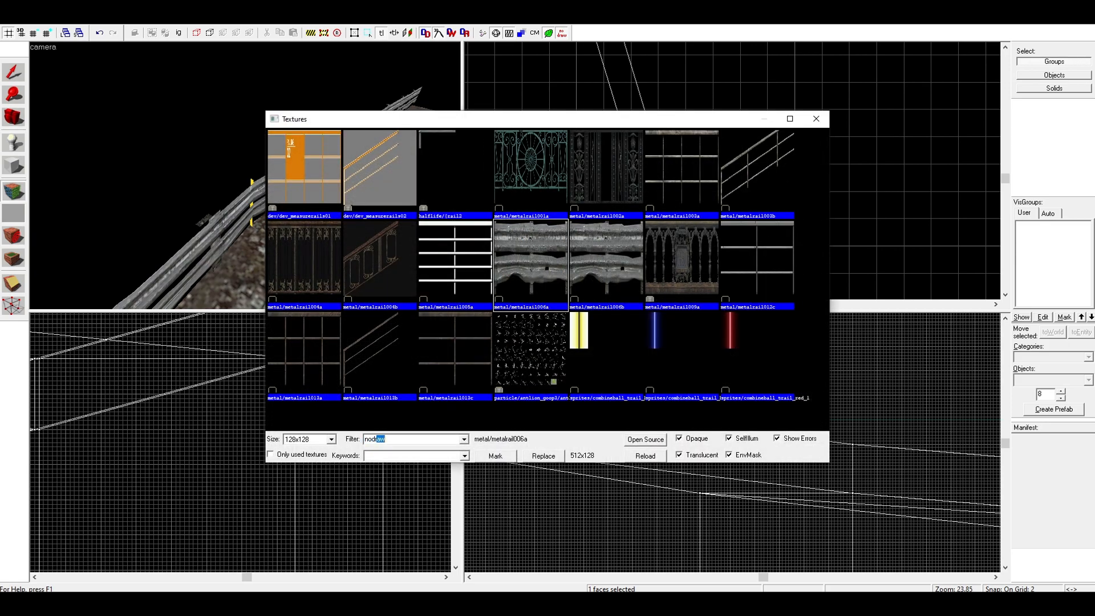
pyautogui.doubleClick(304, 176)
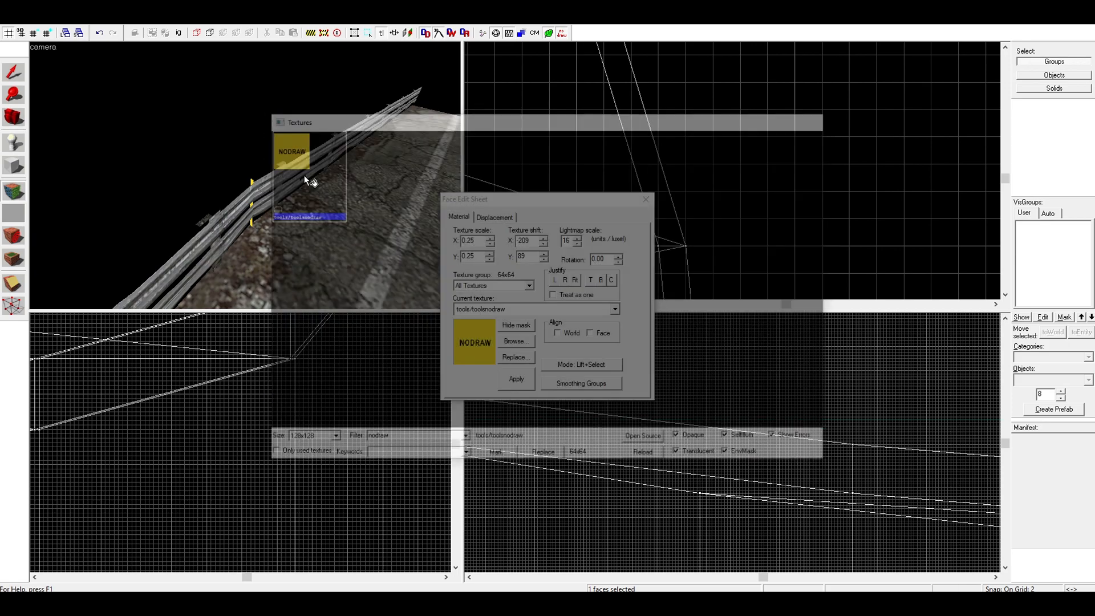
# Apply the nodraw texture to the thin top faces of the first guardrail segments at the low end
pyautogui.press('z')
pyautogui.press('w')
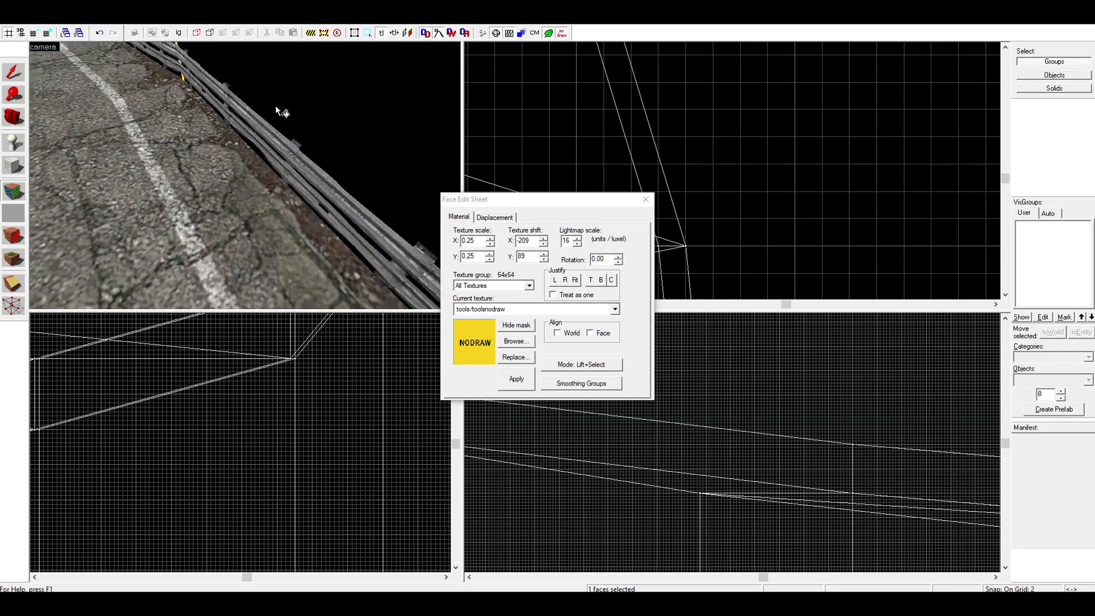
pyautogui.press('z')
pyautogui.rightClick(277, 131)
pyautogui.press('z')
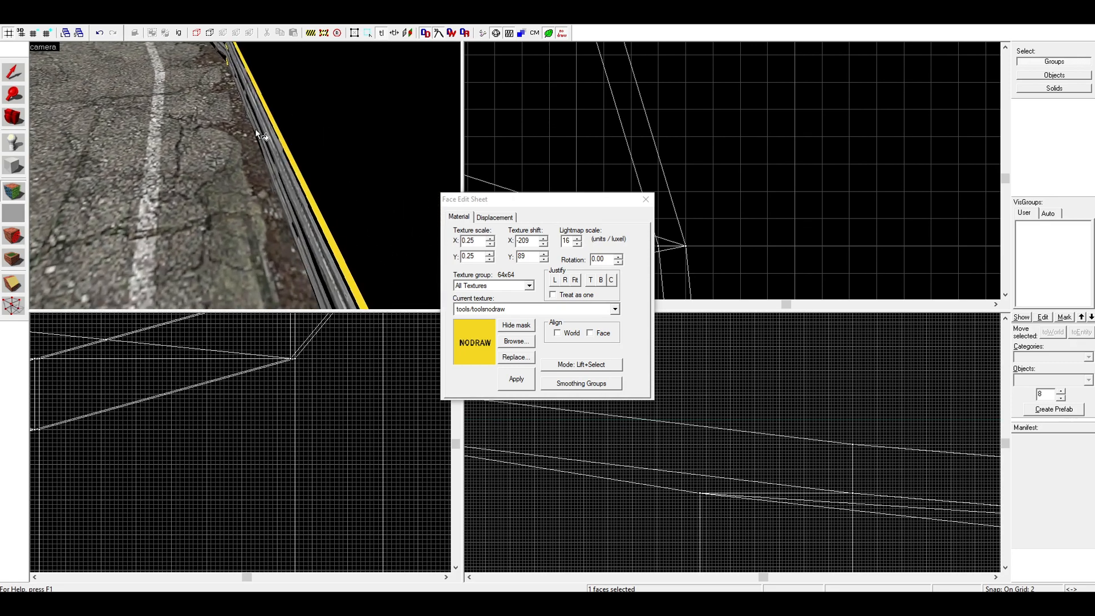
pyautogui.press('d')
pyautogui.press('a')
pyautogui.press('w')
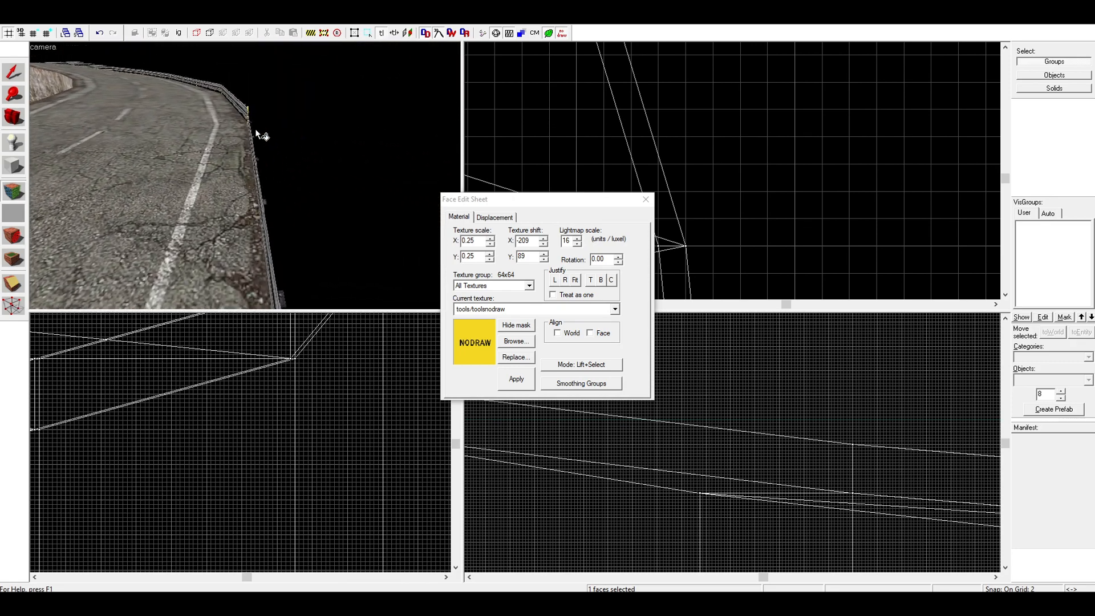
pyautogui.rightClick(256, 160)
pyautogui.press('z')
pyautogui.press('w')
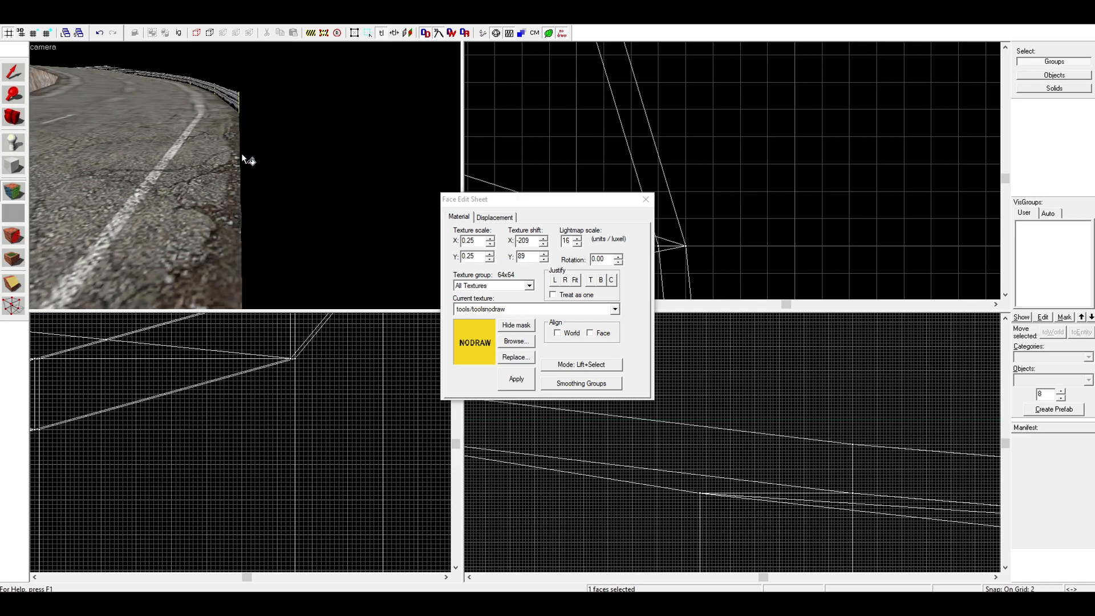
# Continue applying nodraw to the guardrail's thin top faces farther along the curve
pyautogui.rightClick(239, 163)
pyautogui.press('Up')
pyautogui.press('d')
pyautogui.press('a')
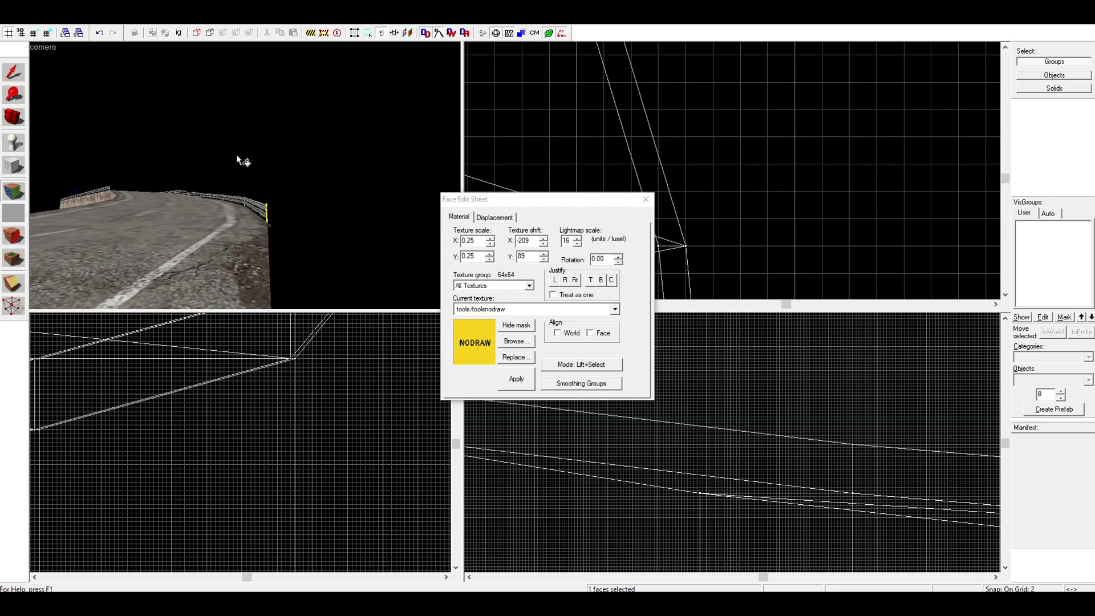
pyautogui.rightClick(268, 152)
pyautogui.press('z')
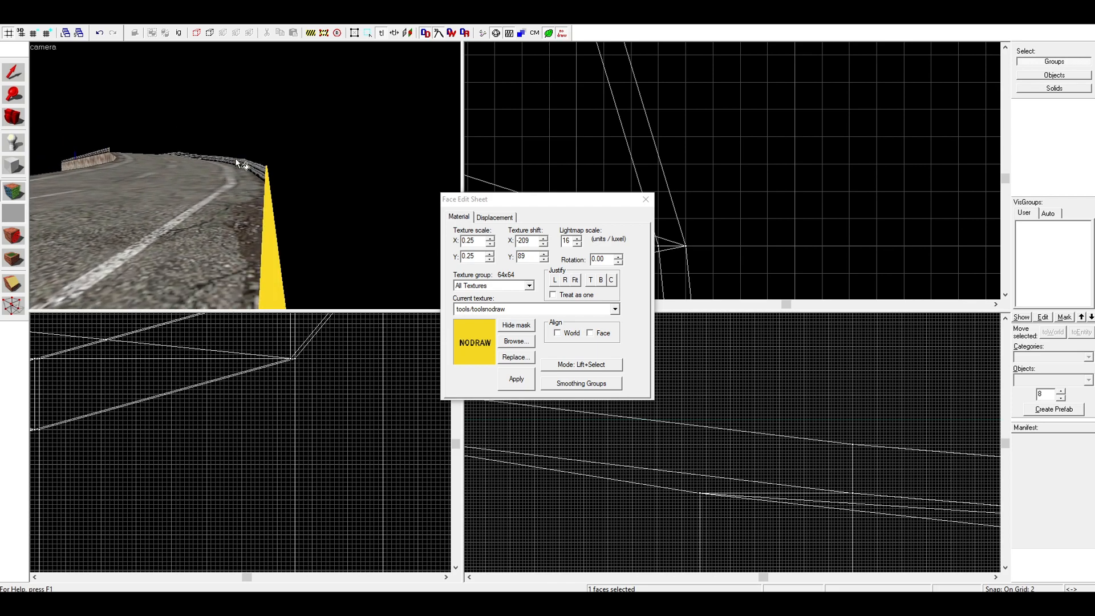
pyautogui.press('w')
pyautogui.press('w')
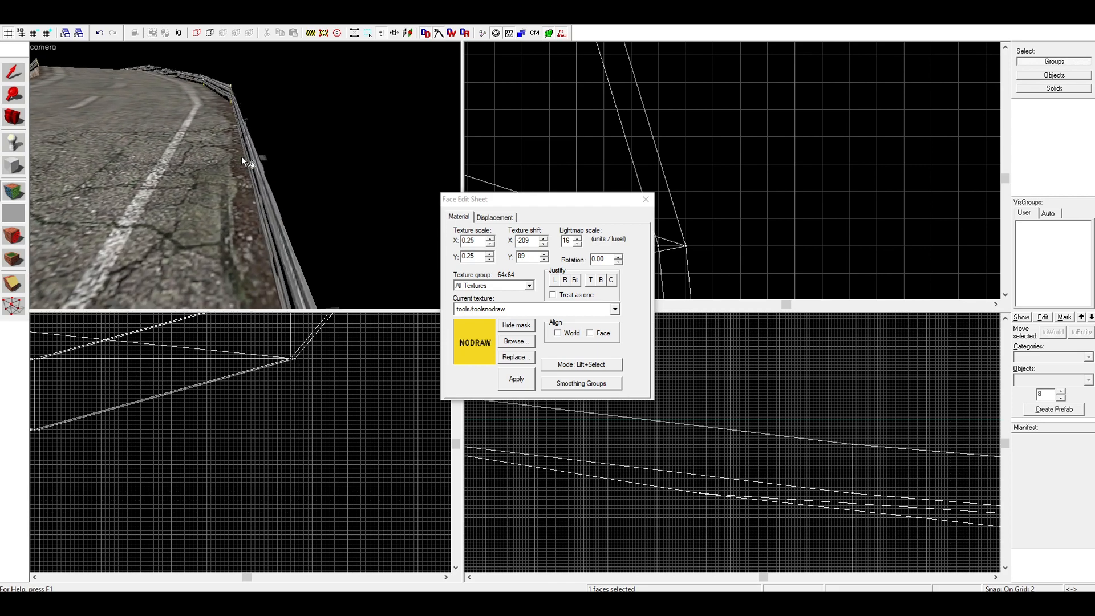
pyautogui.rightClick(254, 158)
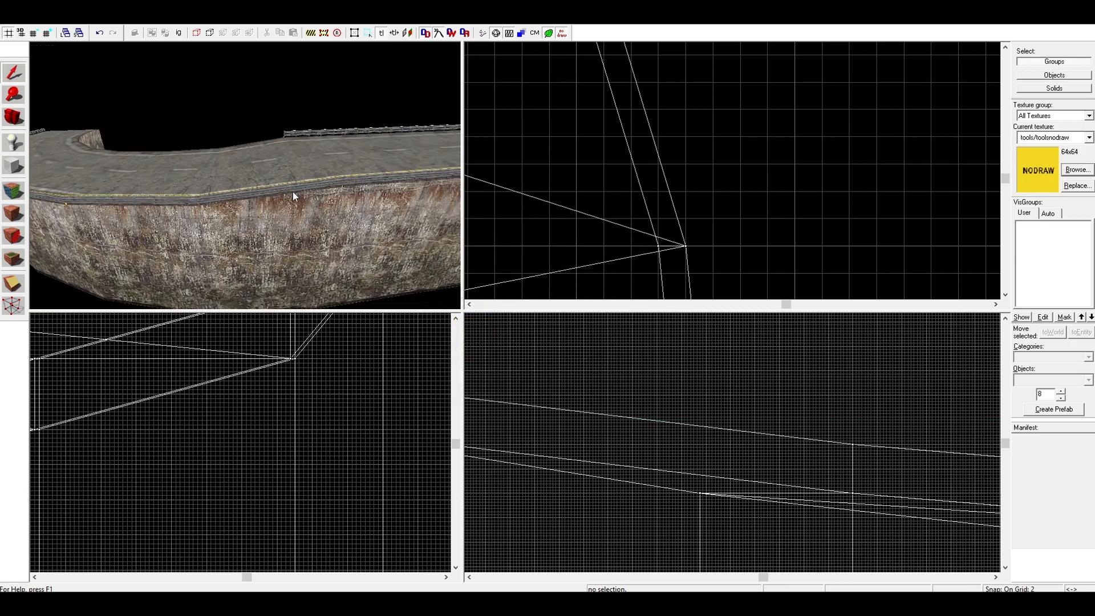
# Select the straight and curved road pieces together with their guardrails and tie them all to a func_detail entity
pyautogui.press('s')
pyautogui.press('d')
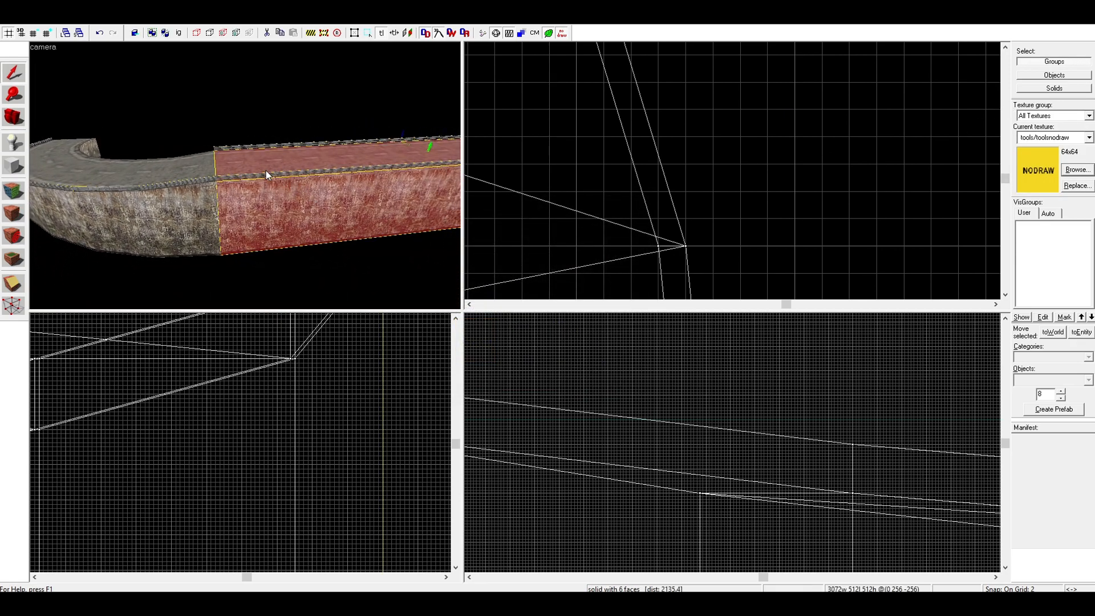
pyautogui.keyDown('ctrl'); pyautogui.click(190, 194); pyautogui.keyUp('ctrl')
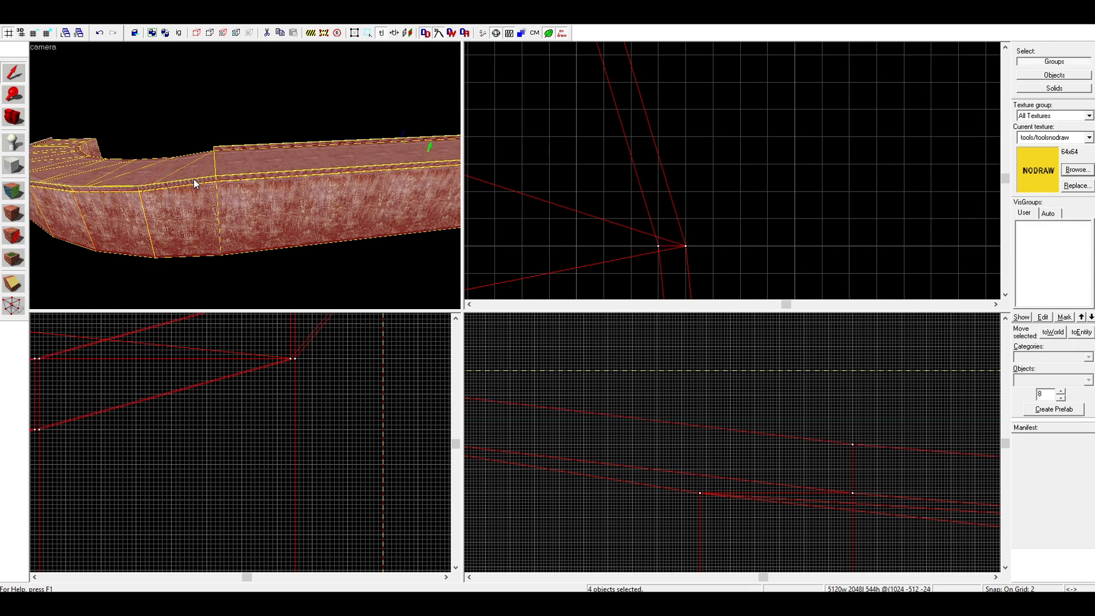
pyautogui.keyDown('ctrl'); pyautogui.click(193, 179); pyautogui.keyUp('ctrl')
pyautogui.press('a')
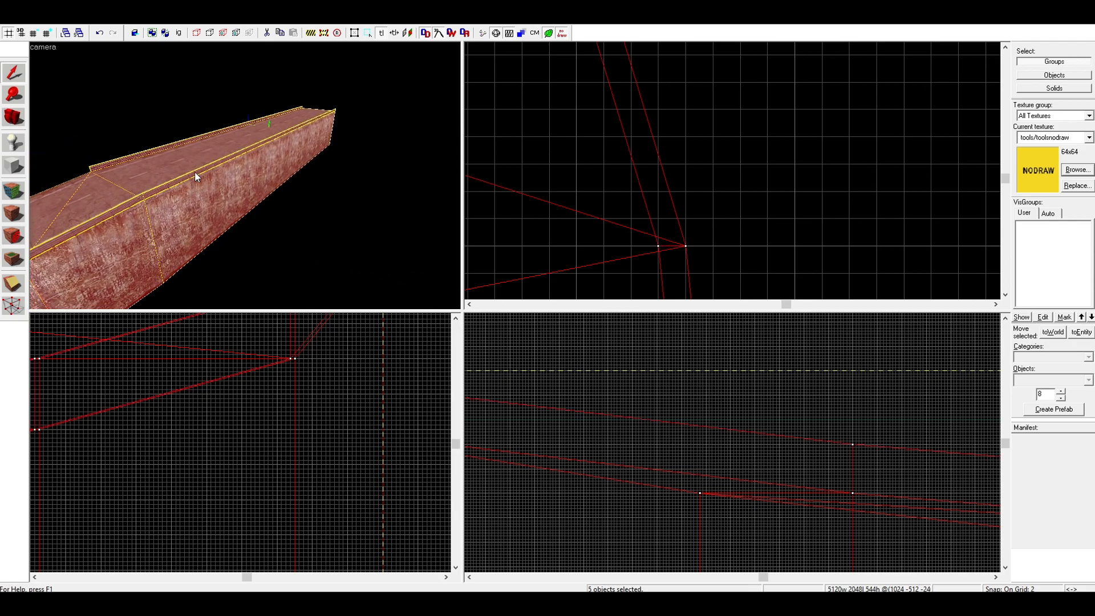
pyautogui.hotkey('ctrl', 't')
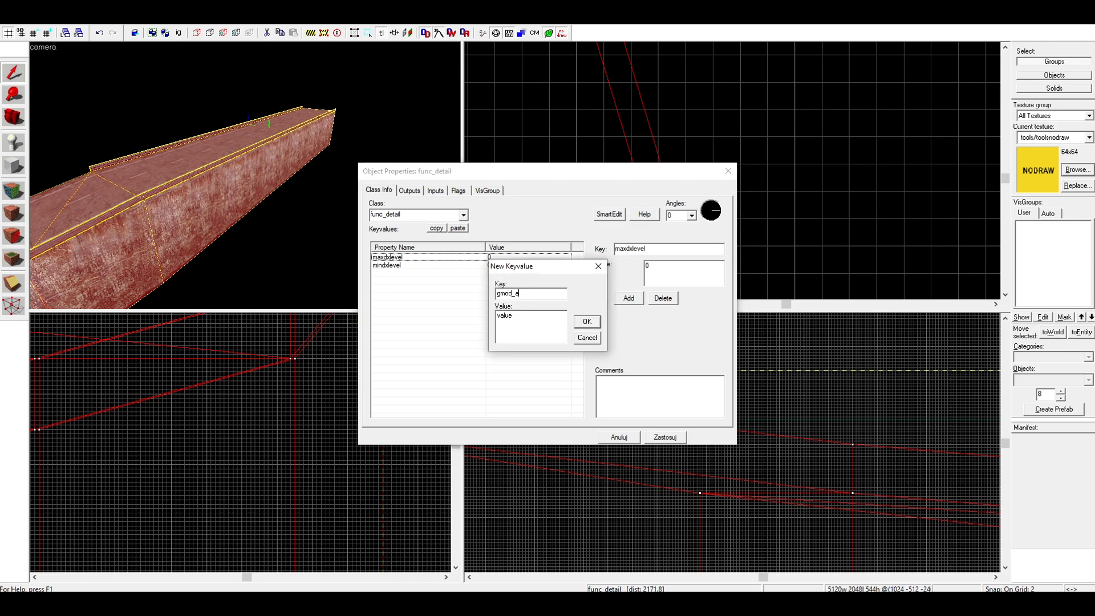
# Add the keyvalues gmod_allowtools = 0 and gmod_allowphysgun = 0 to the func_detail, apply them and clear the selection
pyautogui.press('BackSpace')
pyautogui.press('BackSpace')
pyautogui.press('BackSpace')
pyautogui.press('BackSpace')
pyautogui.press('BackSpace')
pyautogui.write('0')
pyautogui.click(587, 321)
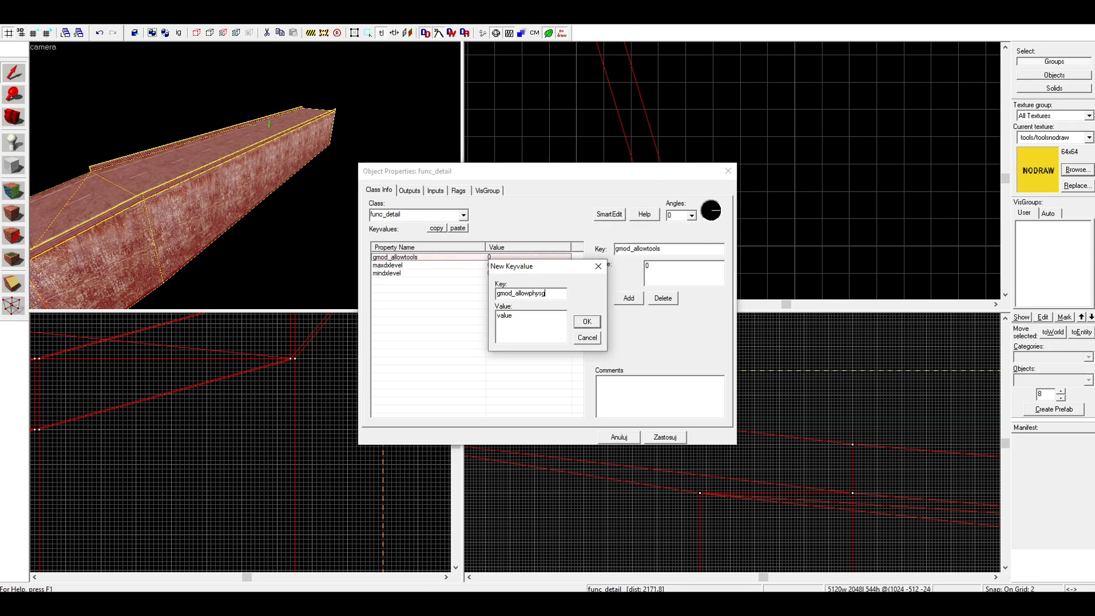
pyautogui.write('0')
pyautogui.click(587, 322)
pyautogui.click(665, 438)
pyautogui.click(728, 171)
pyautogui.press('Escape')
# Inspect the finished road in the 3D view, checking the curve, the road surface and the guardrails along both sides
pyautogui.press('z')
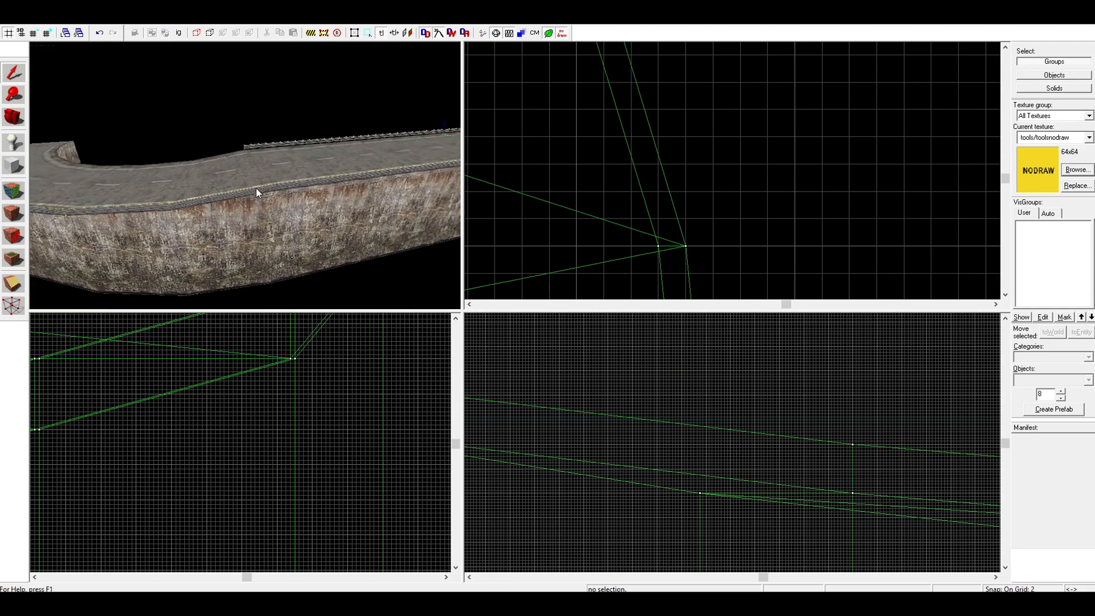
pyautogui.press('a')
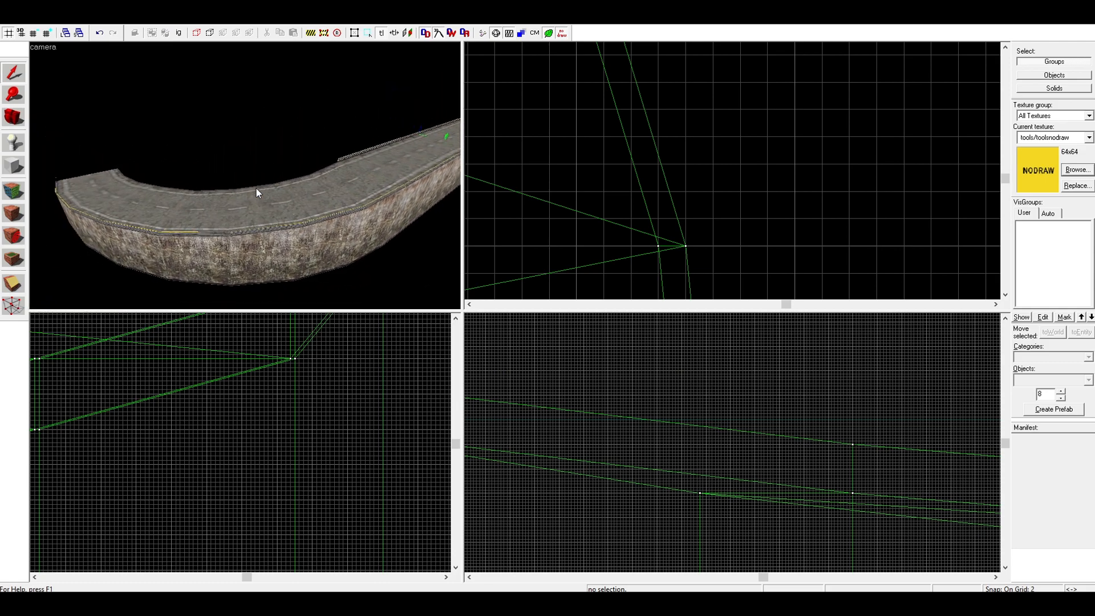
pyautogui.press('w')
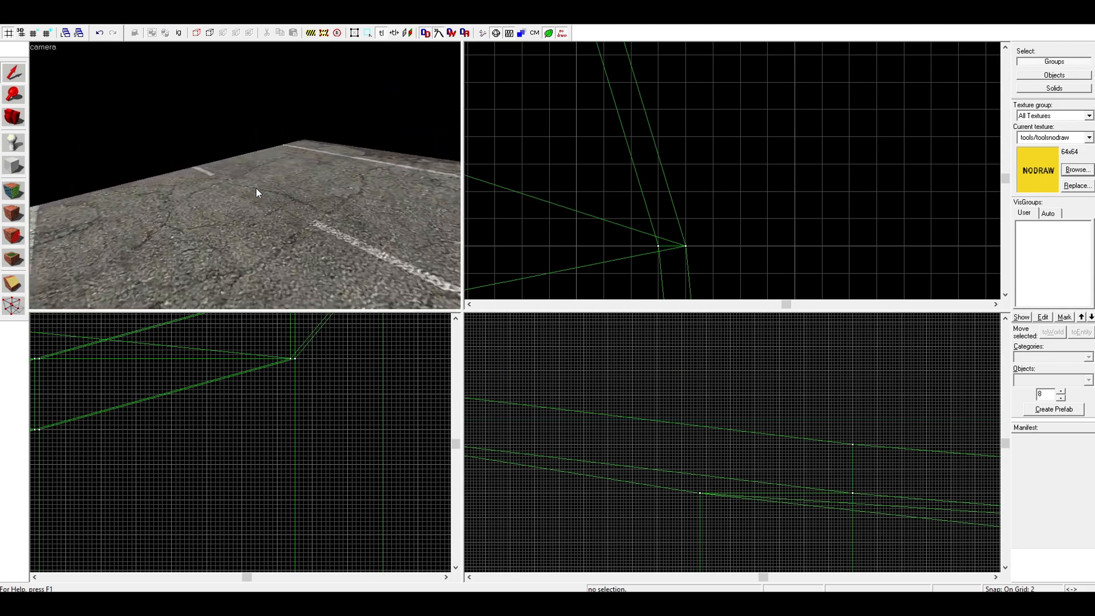
pyautogui.press('w')
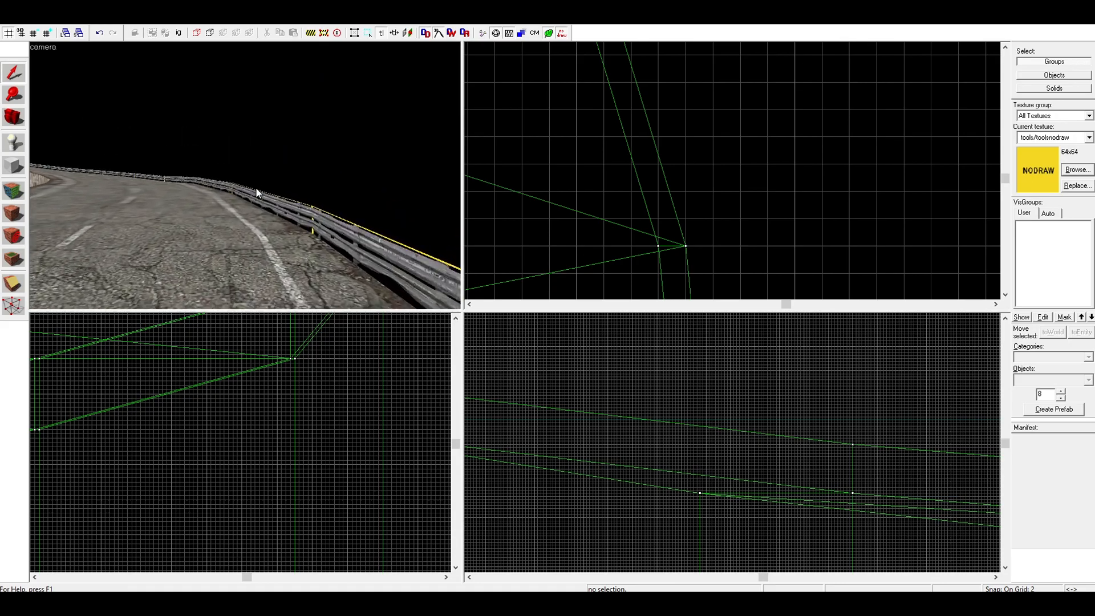
pyautogui.press('w')
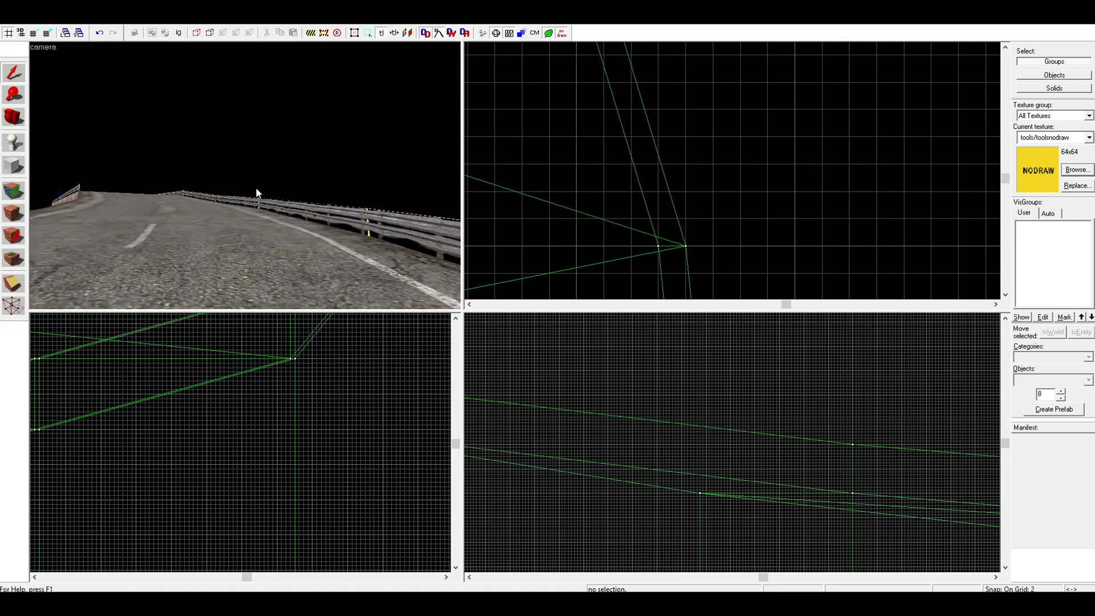
pyautogui.press('s')
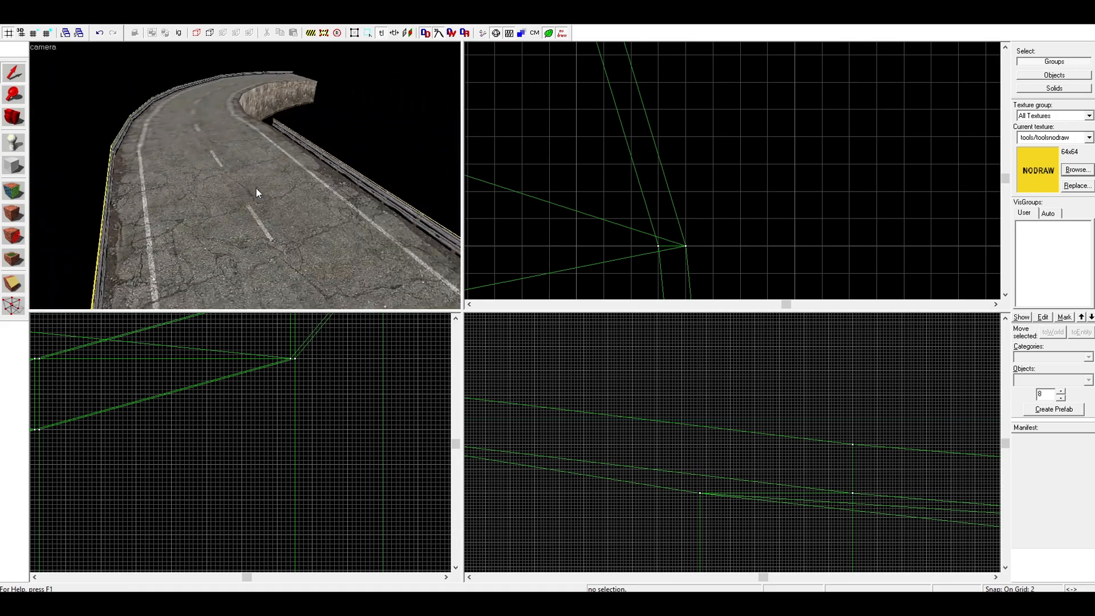